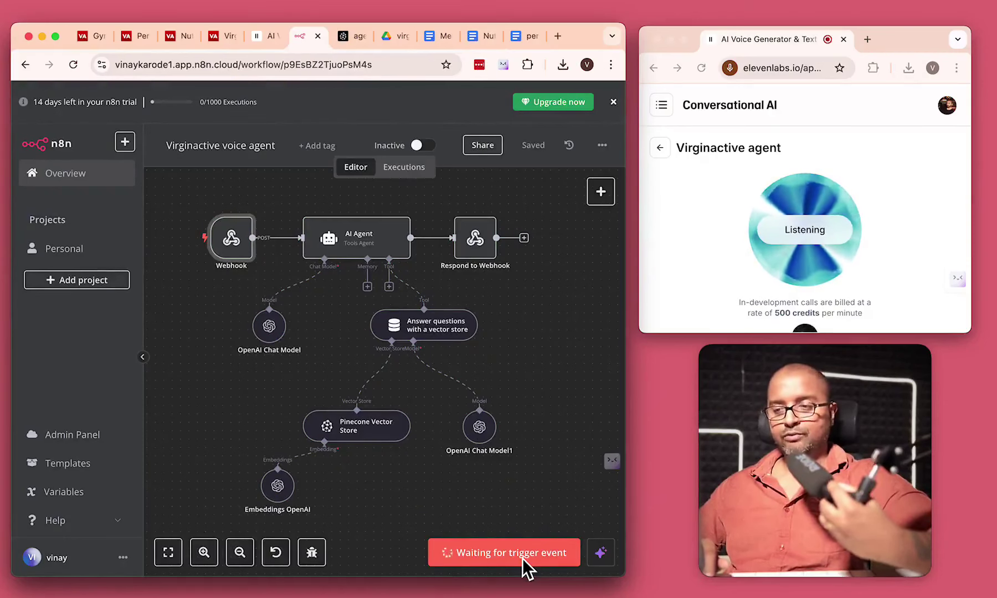
# Read through the opening sections of the personal training document.
pyautogui.click(527, 36)
pyautogui.scroll(-3, 417, 387)
pyautogui.scroll(-4, 416, 388)
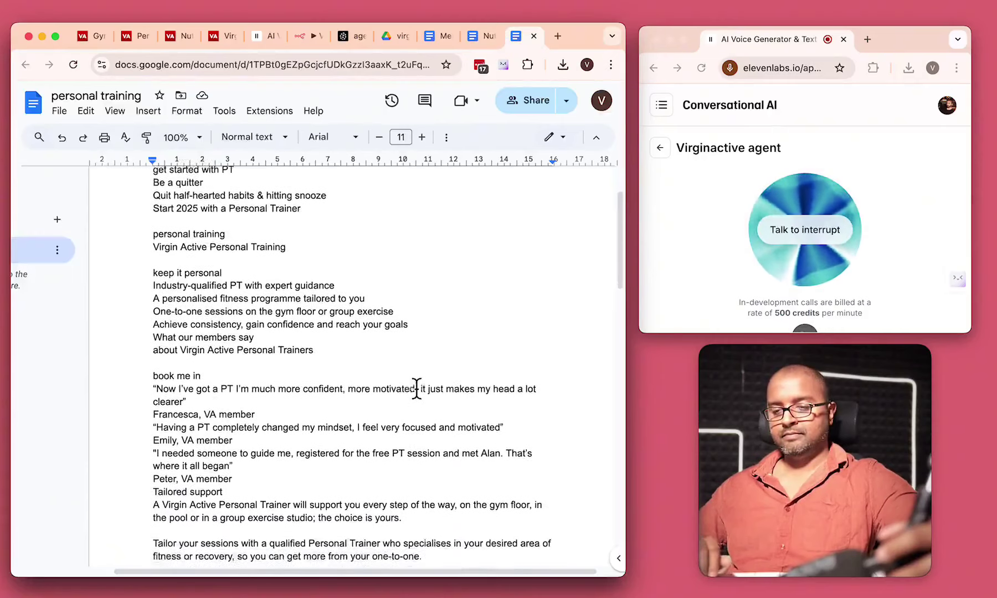
pyautogui.scroll(-1, 416, 388)
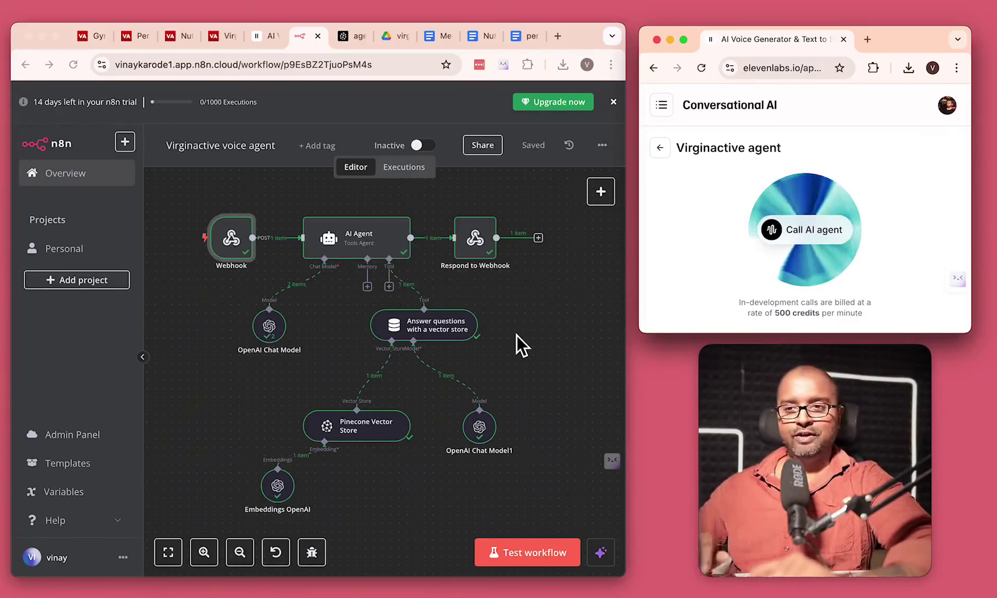
# Review the Virgin Active memberships, personal training and nutrition web pages.
pyautogui.click(87, 43)
pyautogui.click(88, 42)
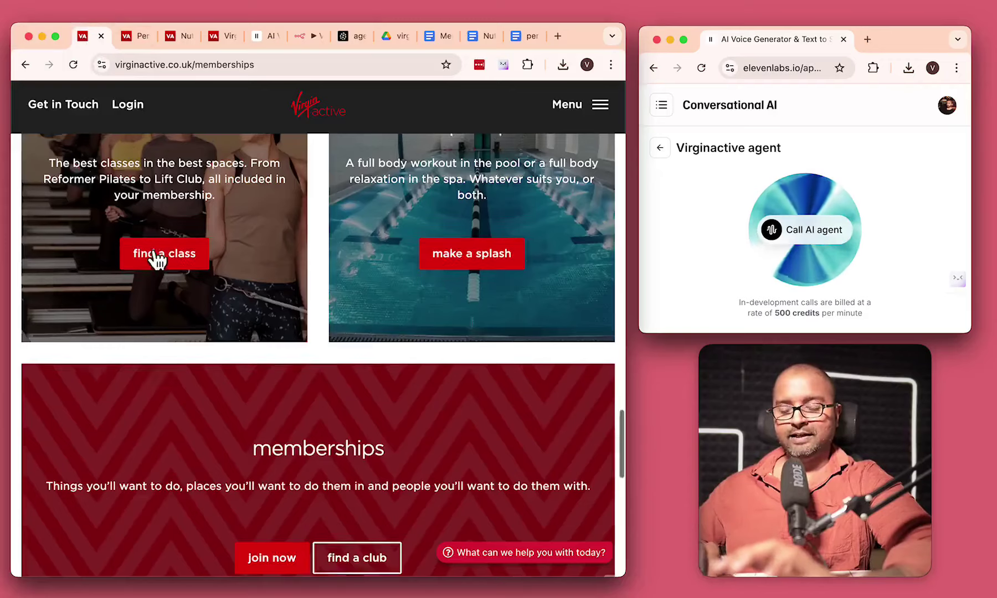
pyautogui.scroll(-10, 155, 256)
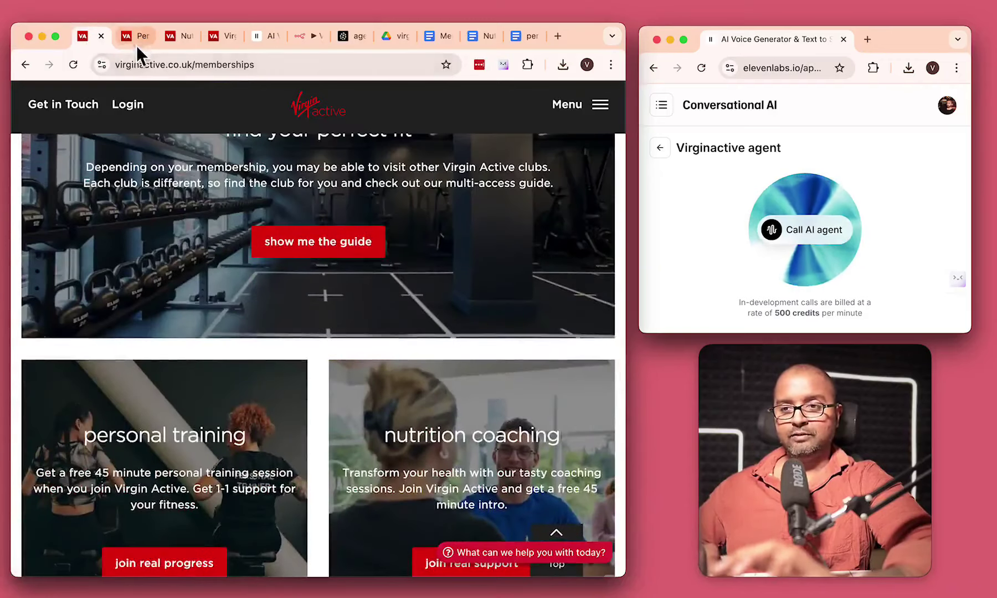
pyautogui.click(136, 43)
pyautogui.click(170, 44)
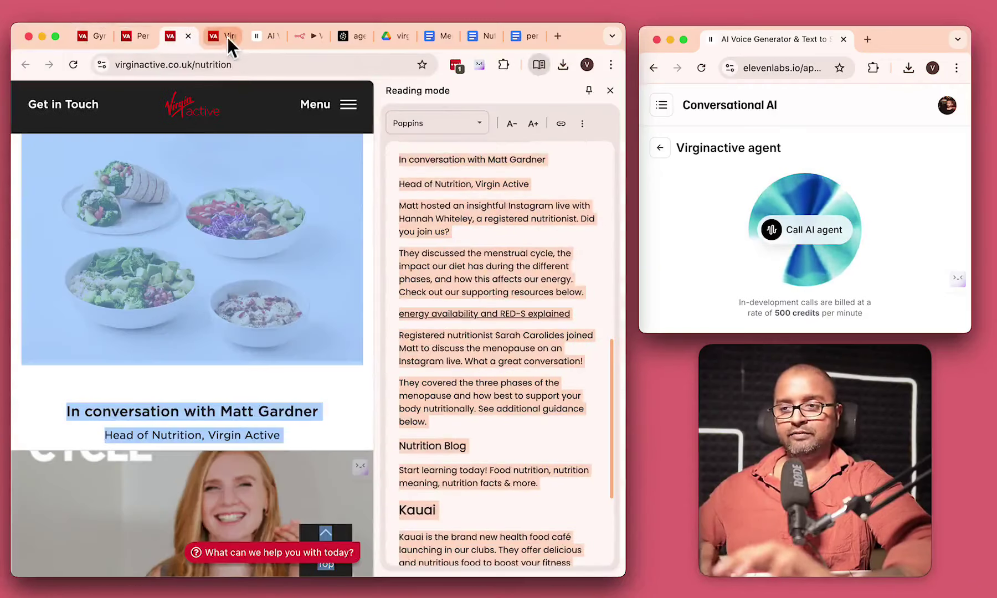
# Review the Memberships, Nutrition Coaching and personal training Google Docs and return to the Virginactive voice agent workflow.
pyautogui.click(432, 39)
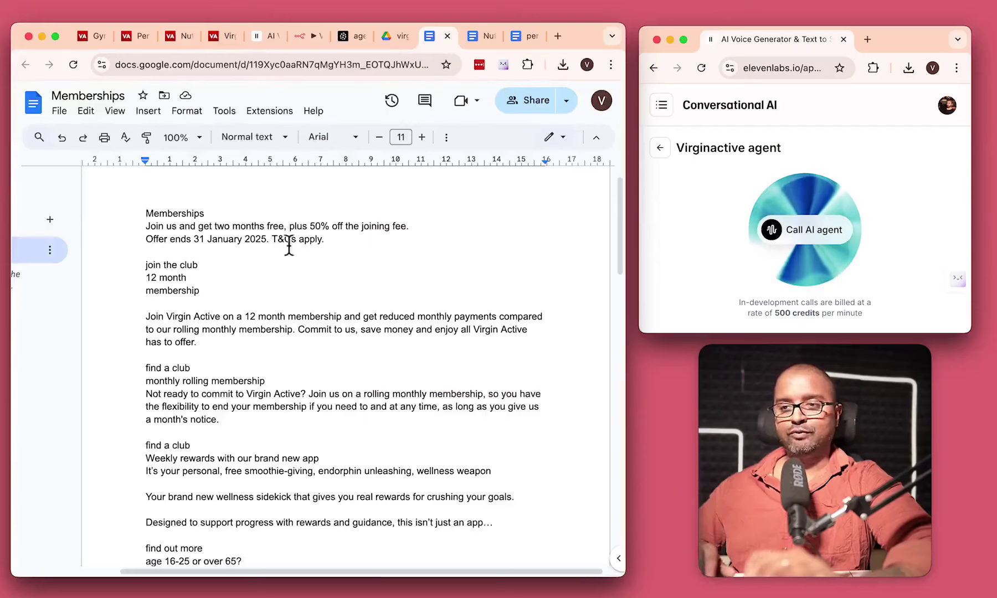
pyautogui.scroll(-3, 387, 282)
pyautogui.scroll(-5, 386, 281)
pyautogui.click(482, 37)
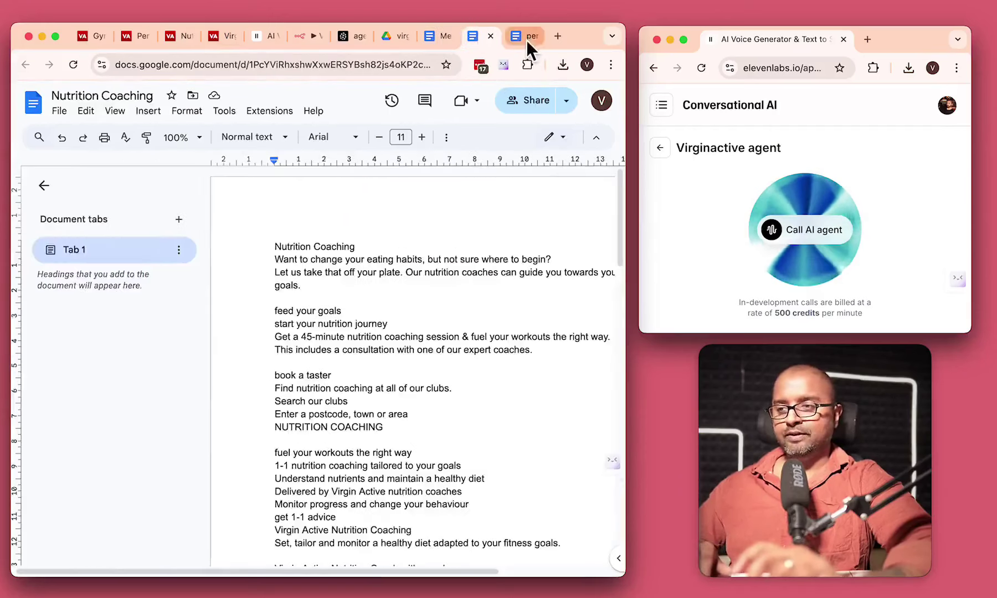
pyautogui.click(527, 40)
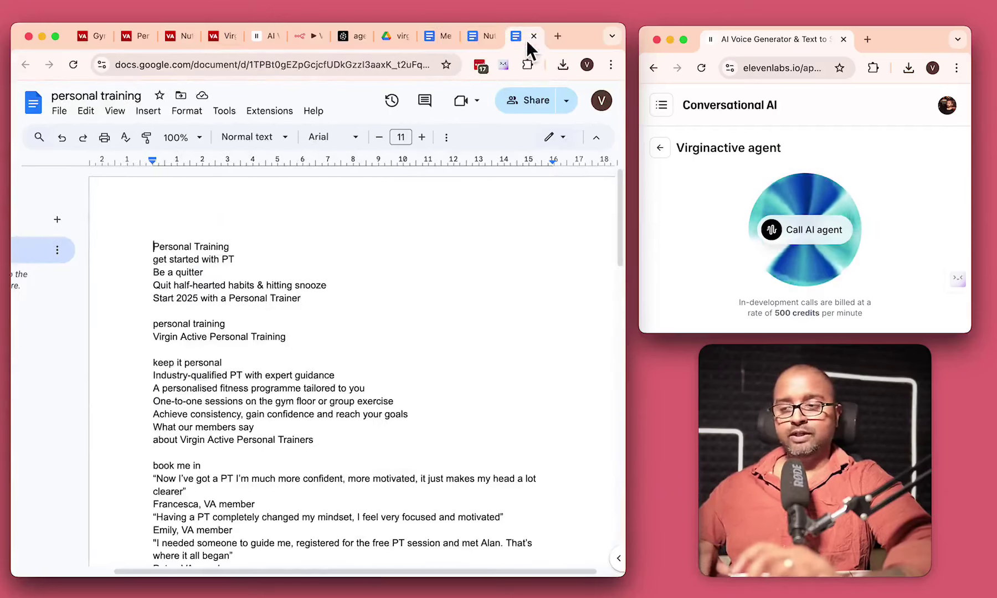
pyautogui.click(306, 39)
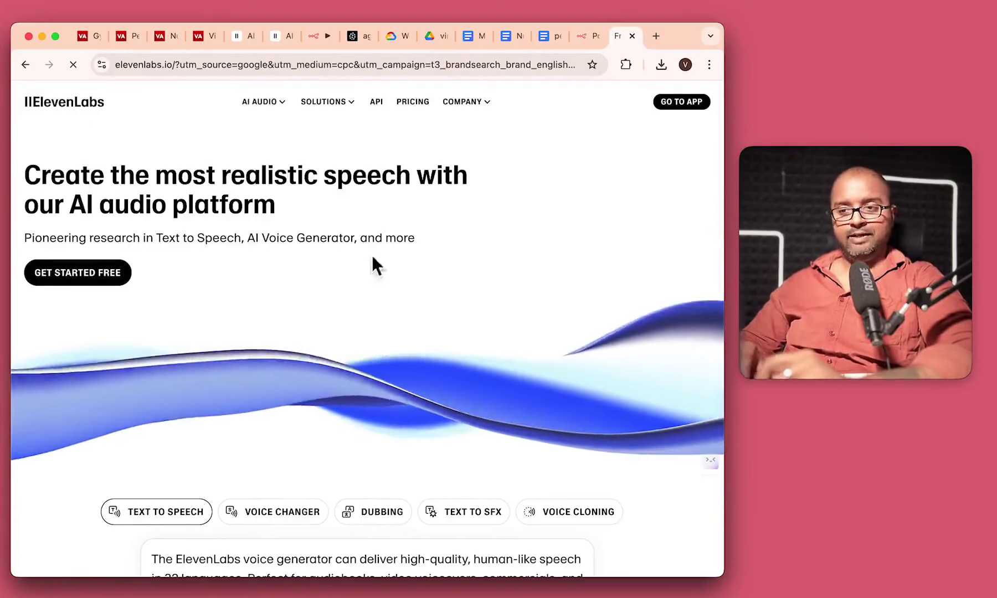
# Look over the ElevenLabs homepage and the Virgin Active memberships and personal training pages.
pyautogui.scroll(-4, 289, 477)
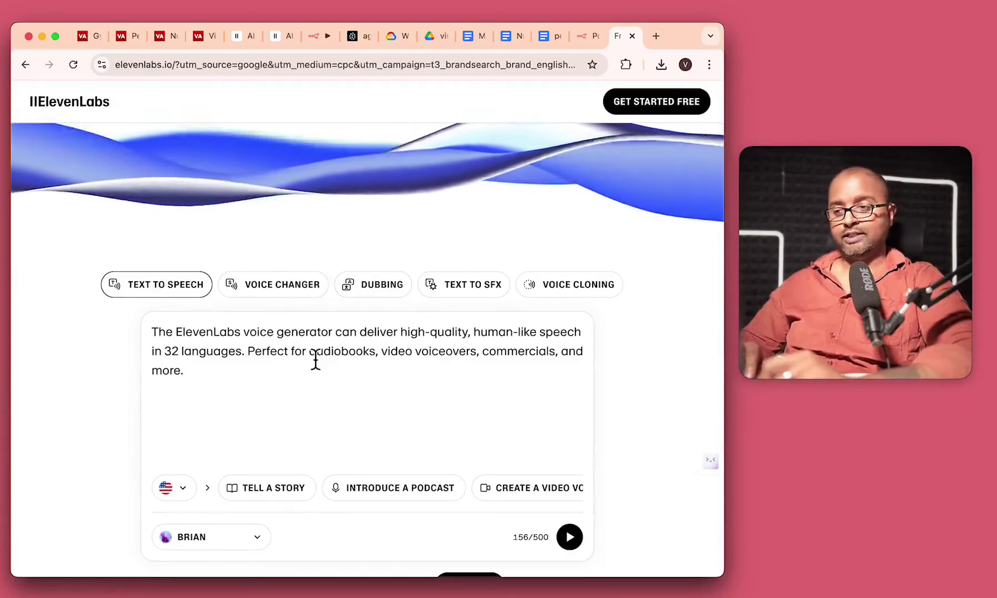
pyautogui.scroll(4, 316, 361)
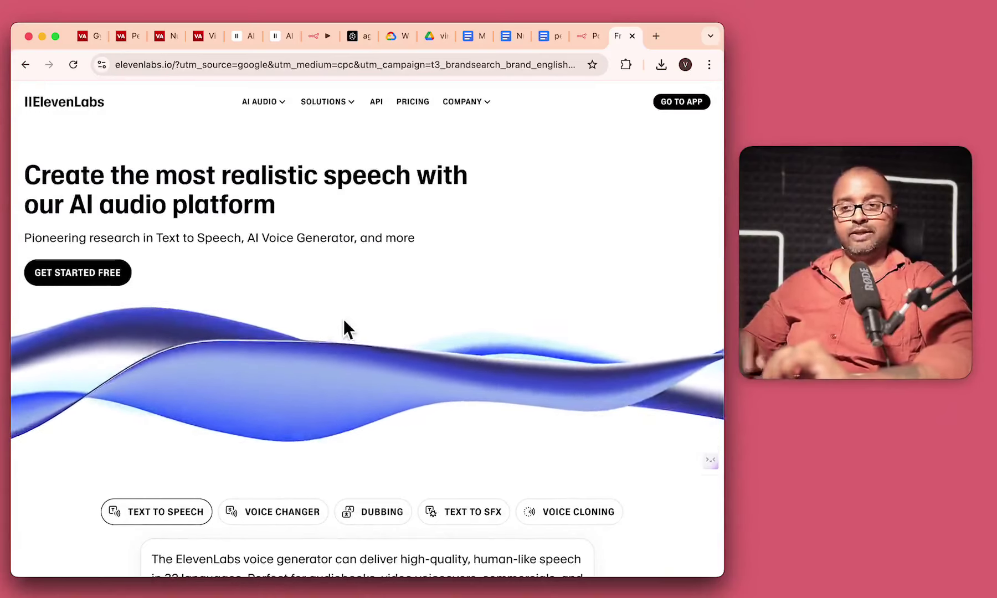
pyautogui.press('super+1')
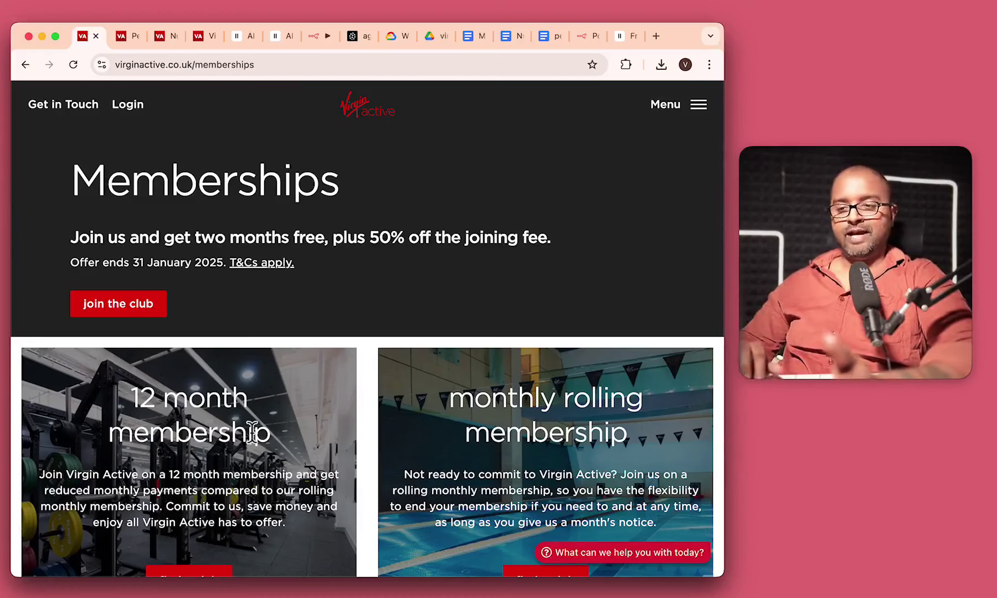
pyautogui.click(125, 39)
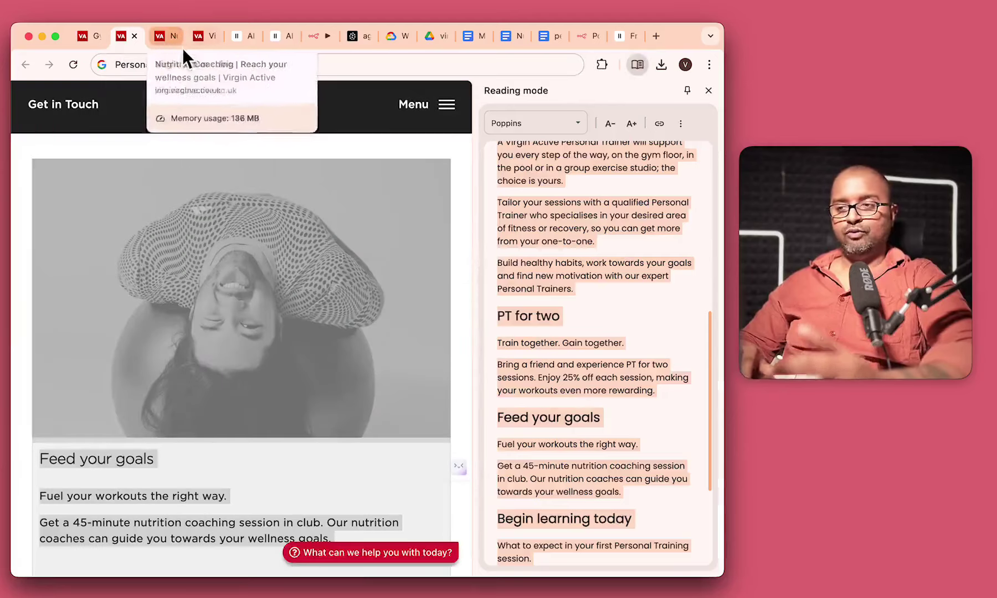
# Open the Virgin Active nutrition page in reading mode and copy its text from the Nutrition Coaching heading into the bullet list.
pyautogui.click(163, 44)
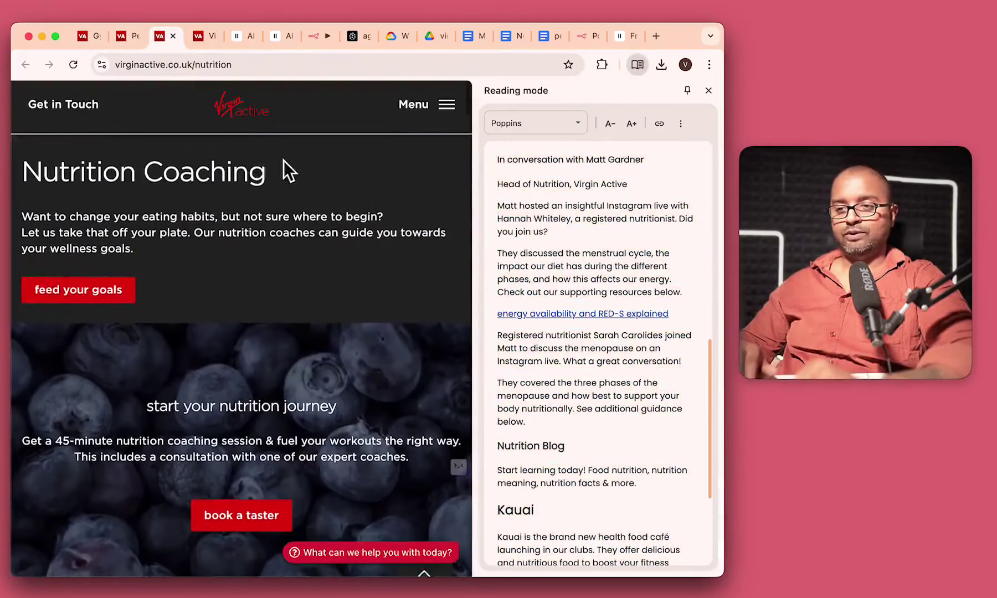
pyautogui.rightClick(292, 161)
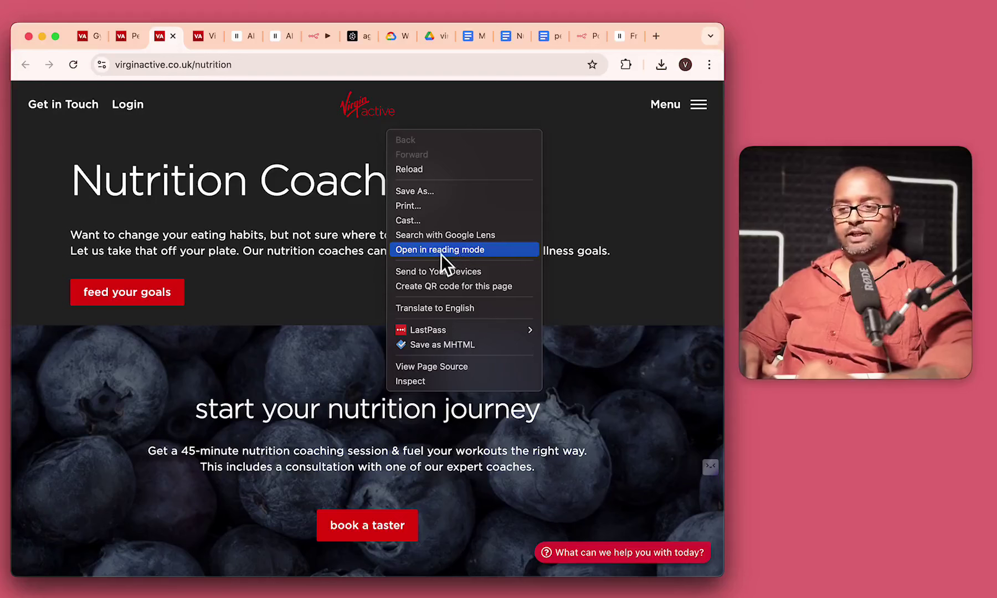
pyautogui.click(441, 250)
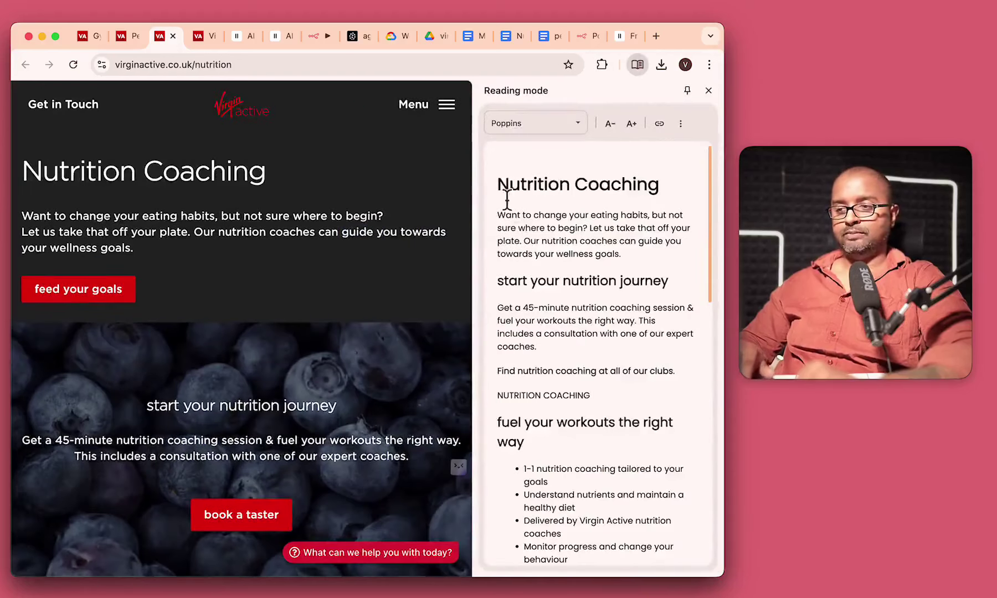
pyautogui.moveTo(508, 197); pyautogui.dragTo(597, 502)
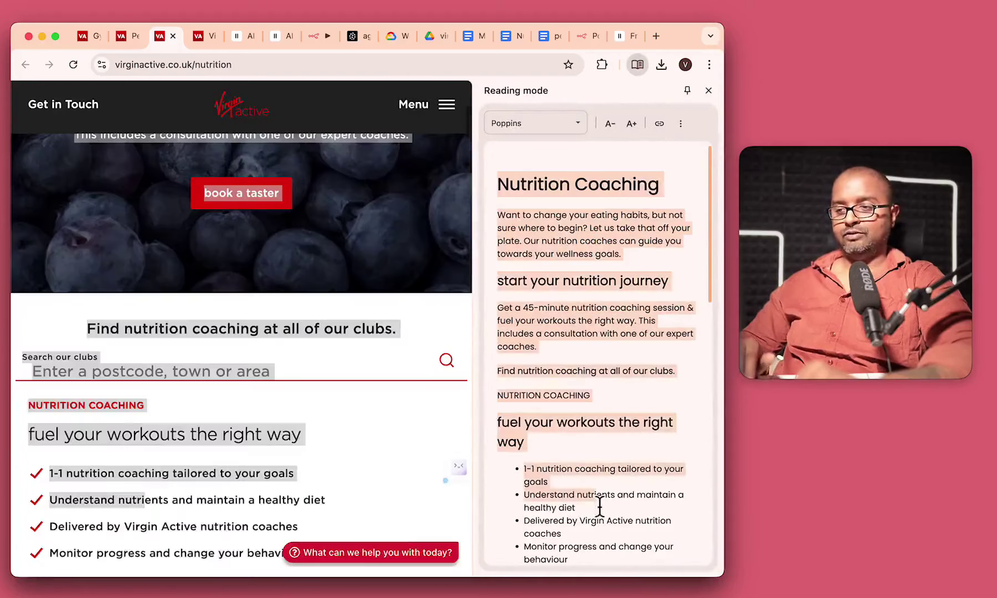
pyautogui.rightClick(560, 247)
pyautogui.click(595, 271)
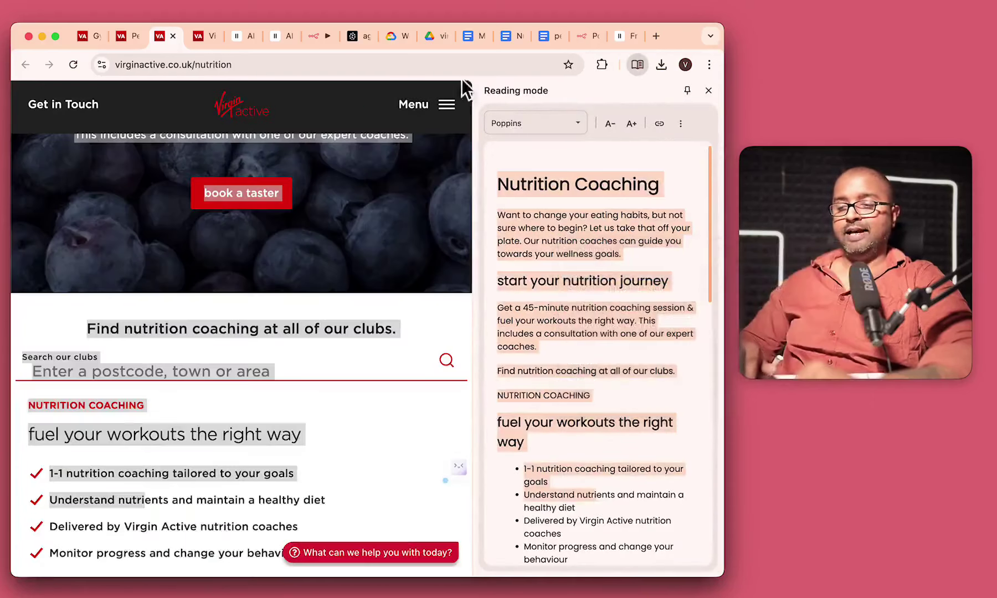
# Check the virgin active voice agent folder in Drive and its Memberships, Nutrition Coaching and personal training documents.
pyautogui.click(436, 35)
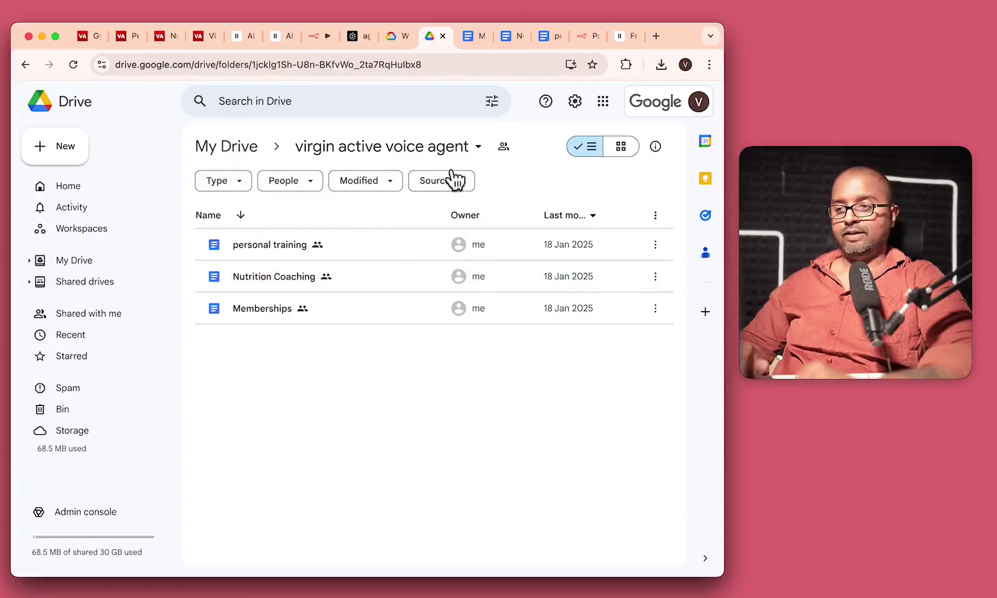
pyautogui.click(471, 36)
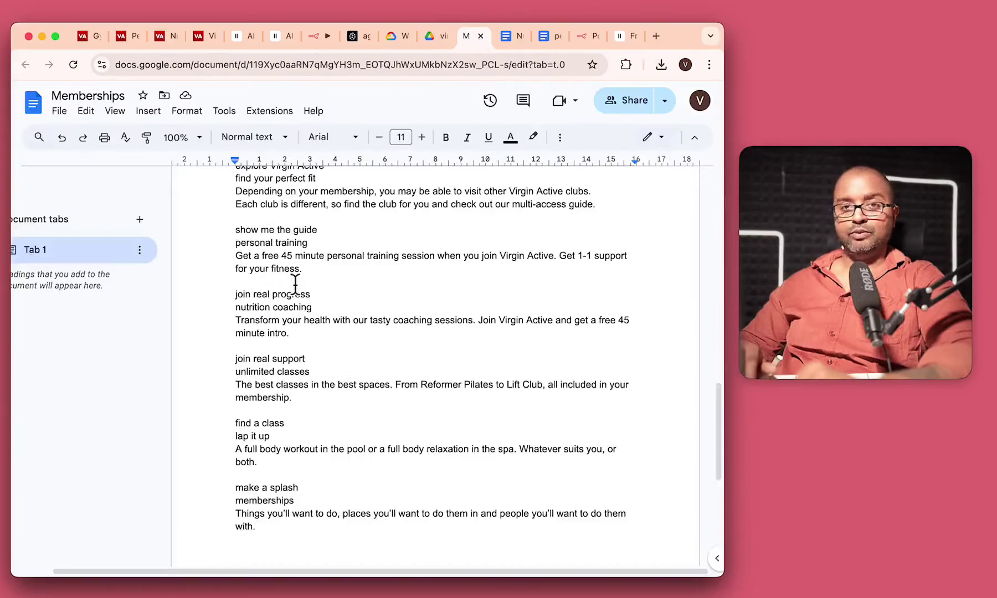
pyautogui.click(516, 36)
pyautogui.click(550, 36)
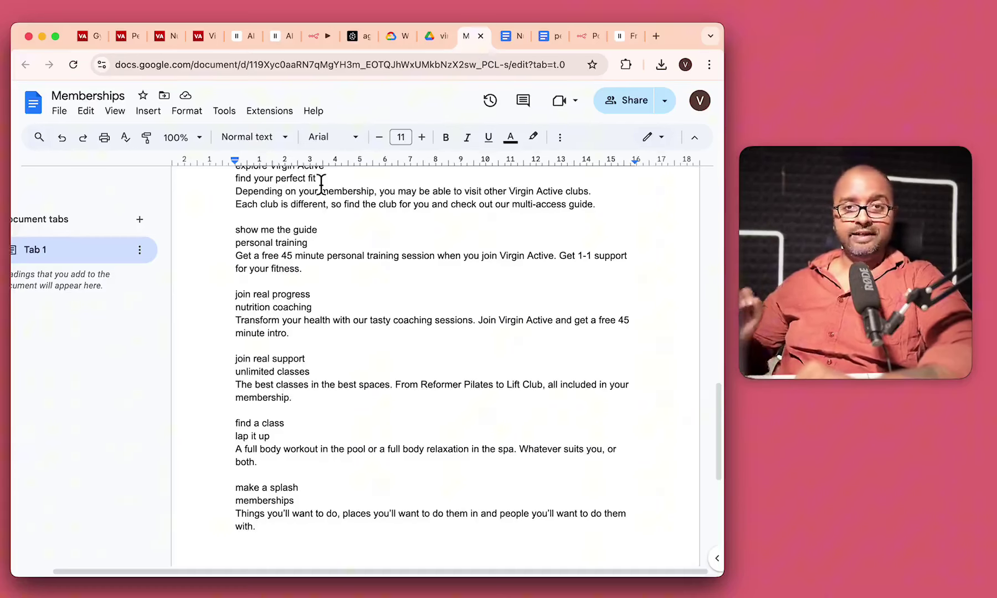
# Look over the Pinecone agents index, the Pinecone homepage, the Google Cloud console and the n8n homepage.
pyautogui.click(355, 37)
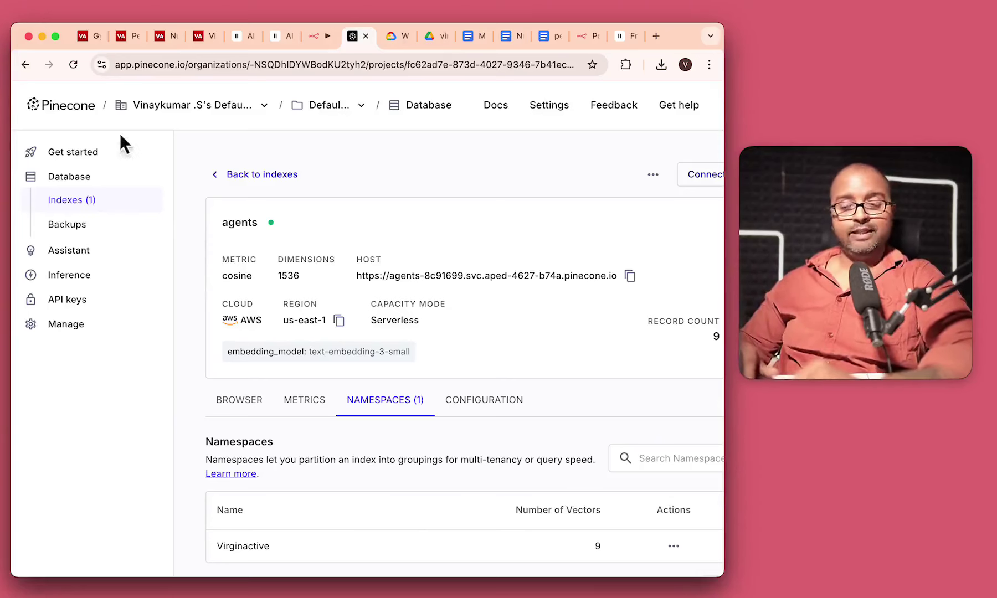
pyautogui.click(61, 105)
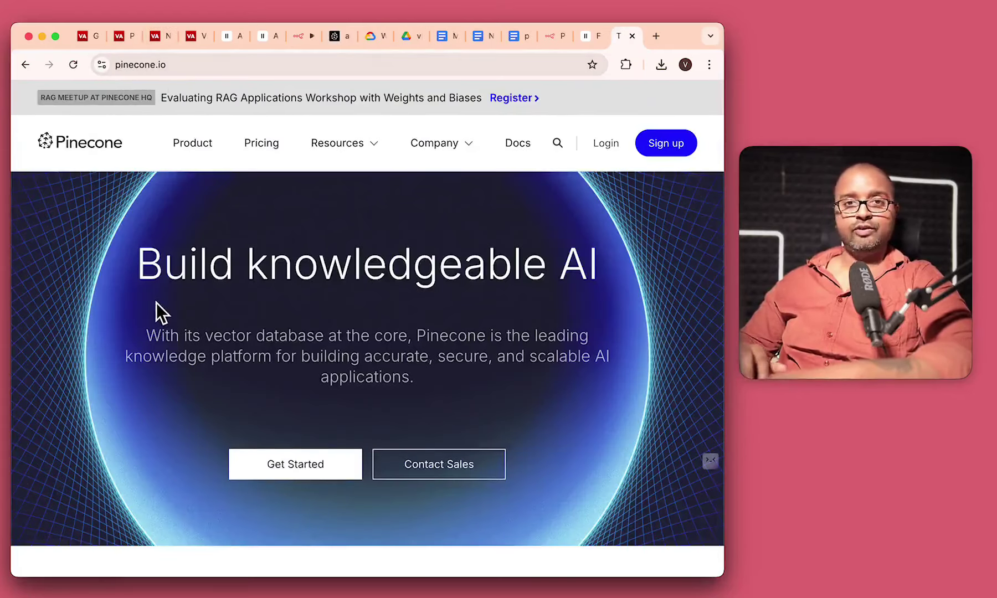
pyautogui.click(338, 42)
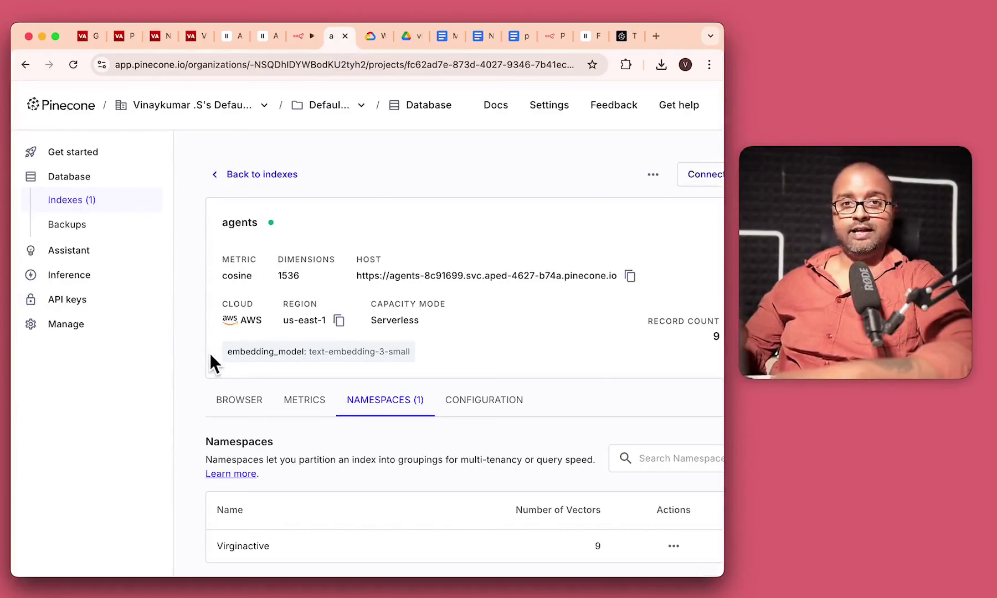
pyautogui.hotkey('ctrl', 'Tab')
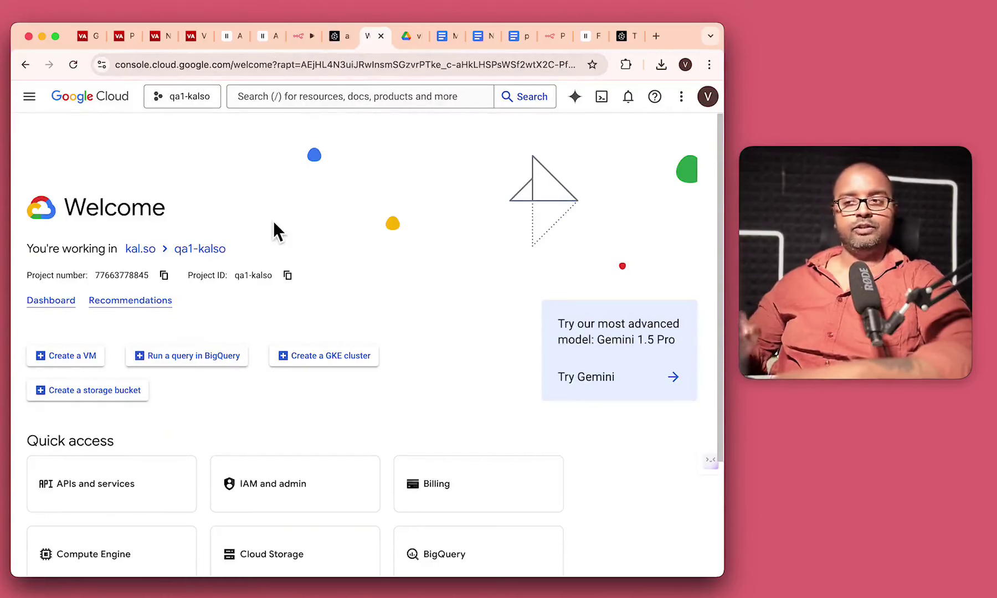
pyautogui.click(567, 37)
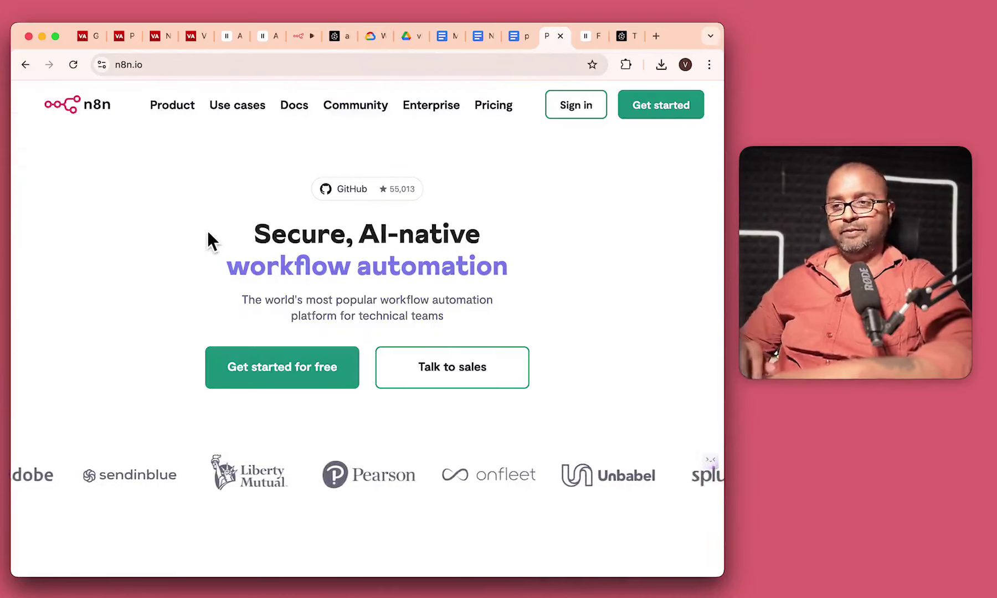
# Create a new n8n workflow with a manual trigger and place the trigger node near the canvas's upper-left area.
pyautogui.click(296, 37)
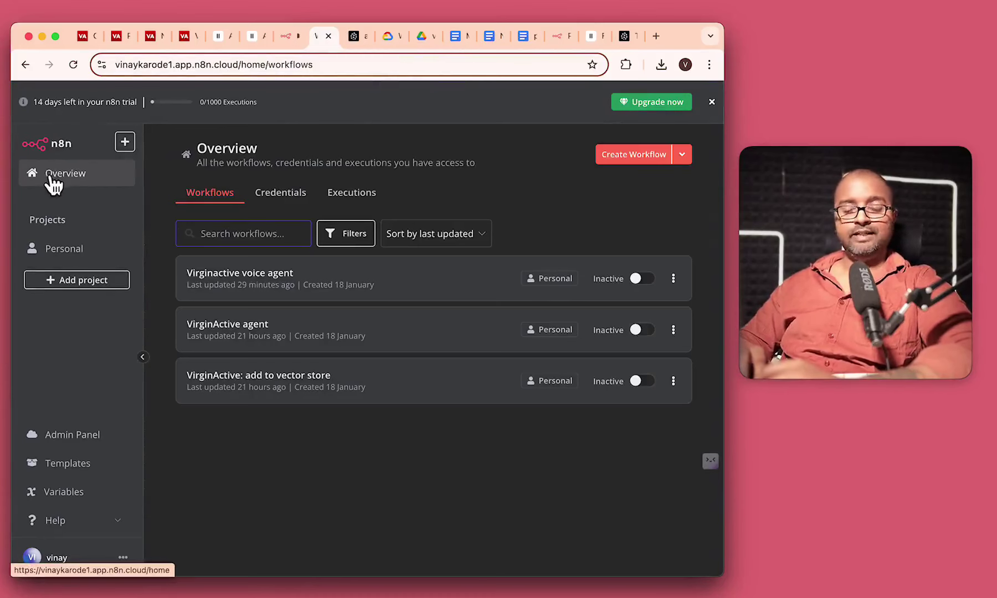
pyautogui.click(621, 156)
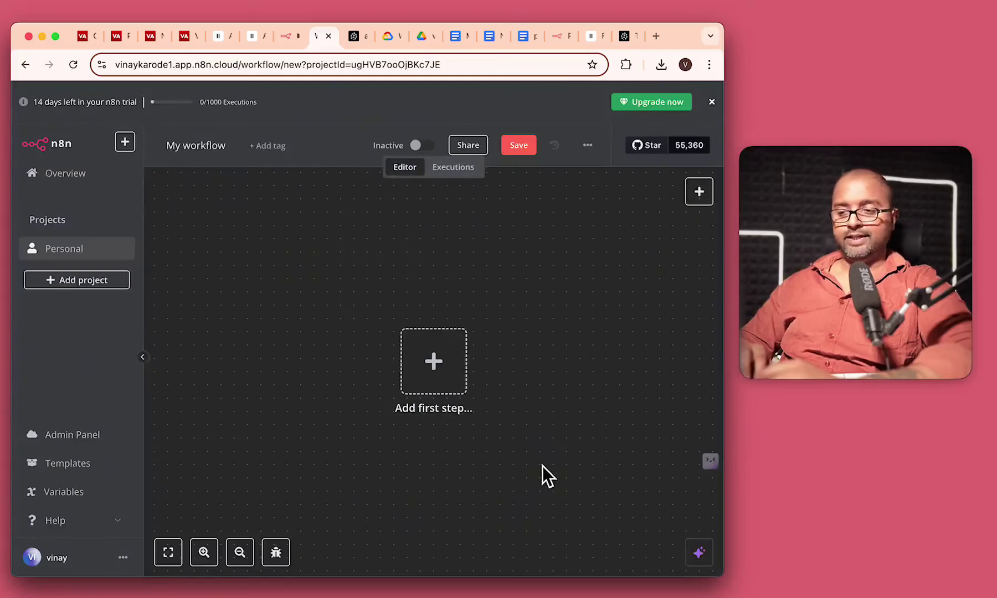
pyautogui.click(435, 356)
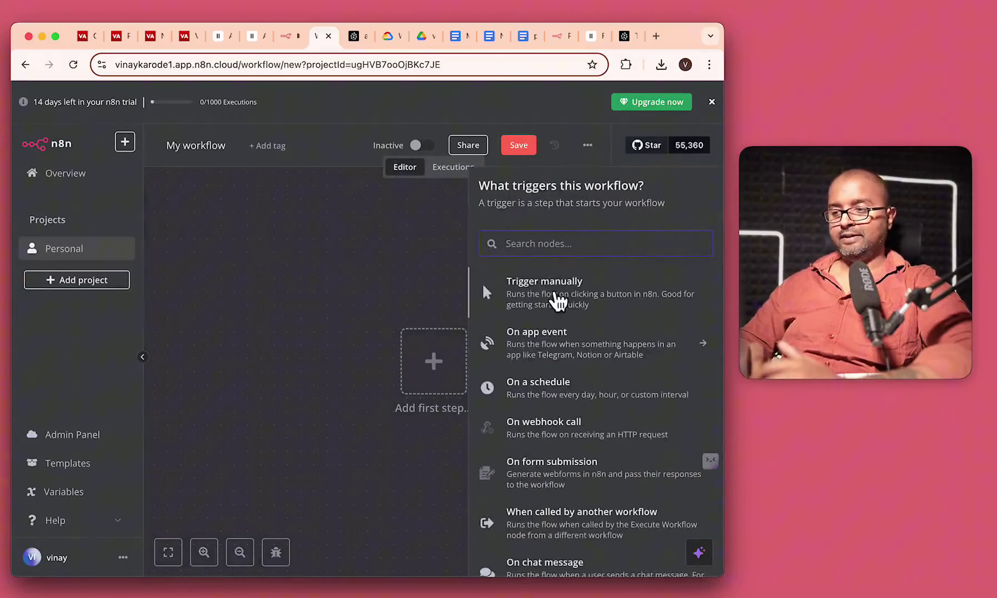
pyautogui.click(557, 301)
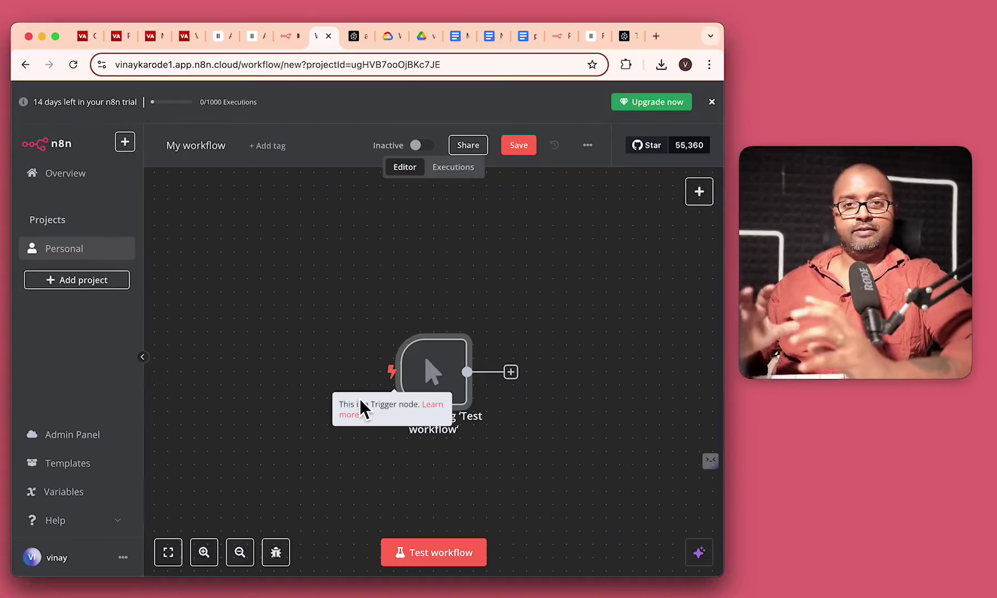
pyautogui.moveTo(427, 366); pyautogui.dragTo(256, 307)
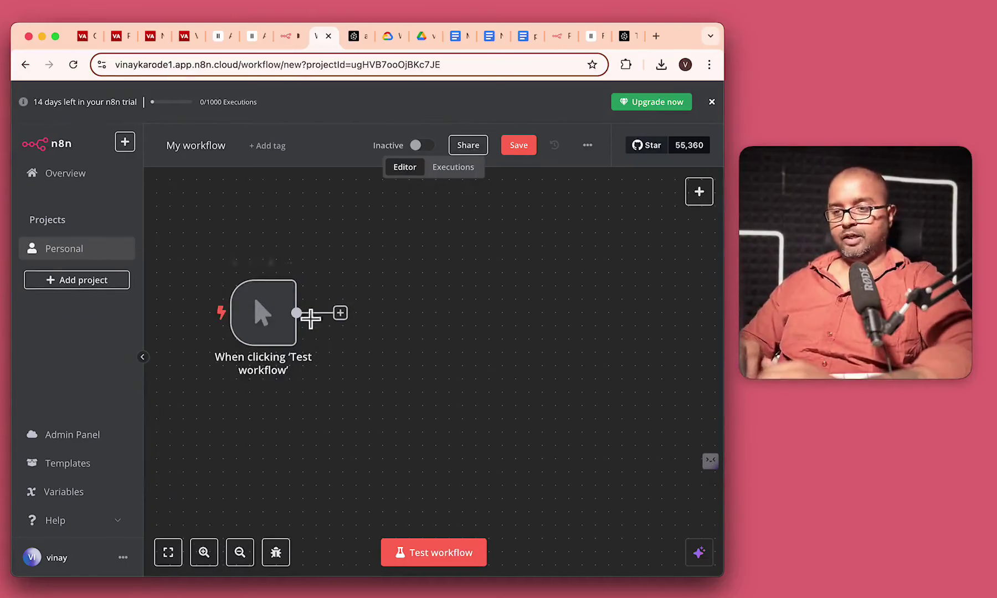
# Add a Google Drive node with the Search files and folders action after the manual trigger.
pyautogui.click(341, 313)
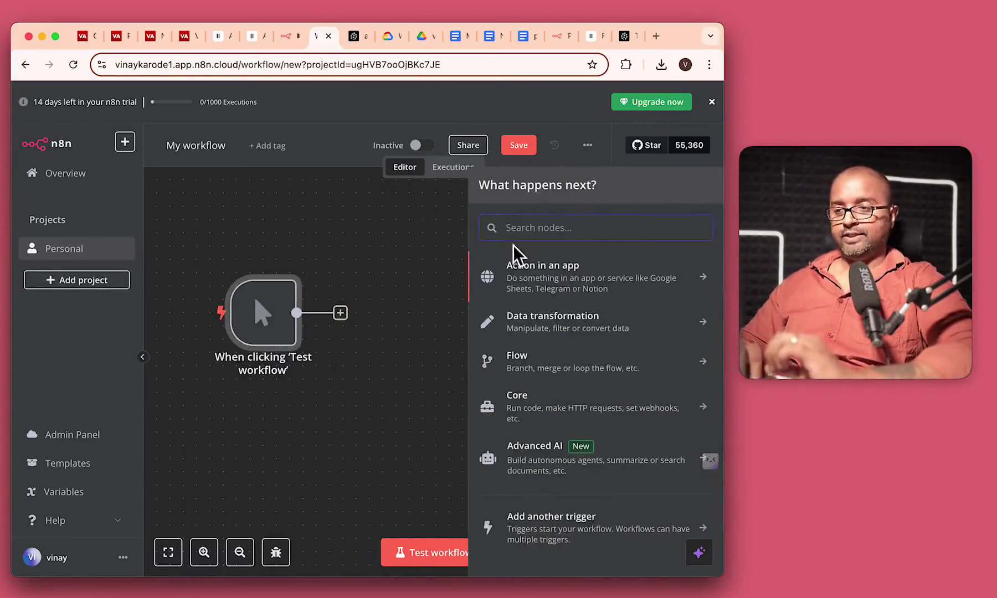
pyautogui.write('google d')
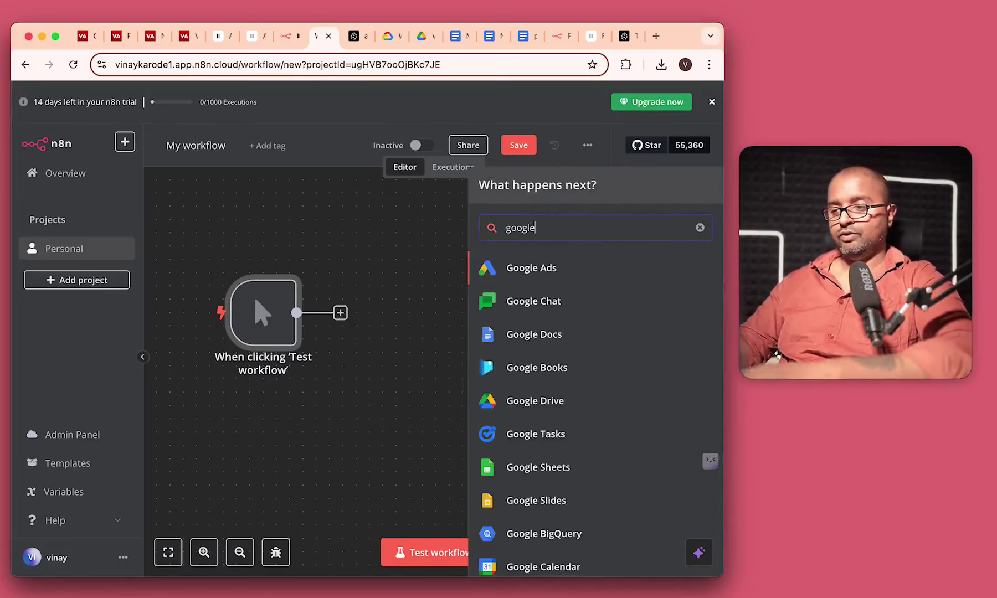
pyautogui.click(546, 269)
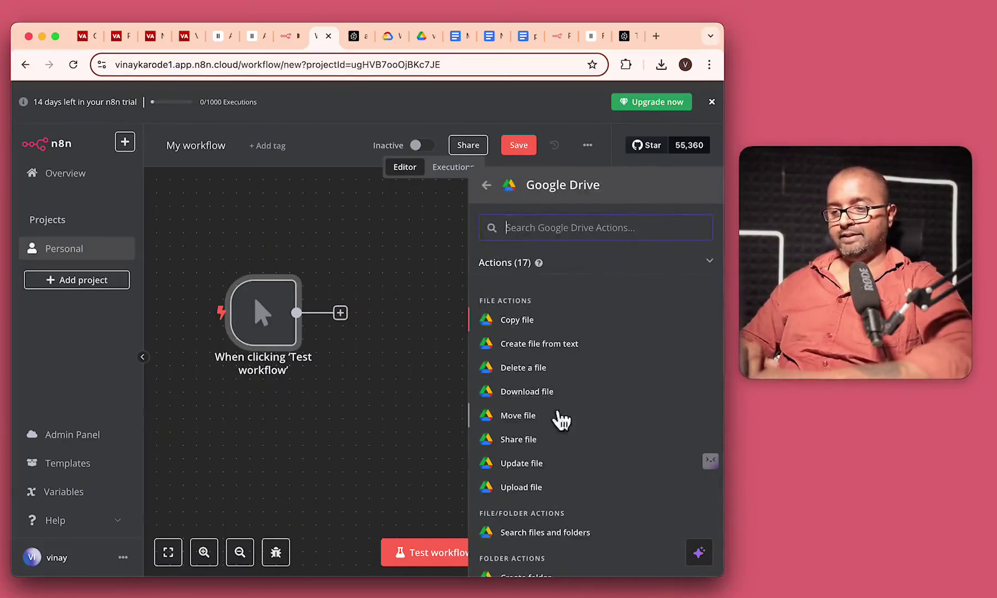
pyautogui.scroll(-3, 574, 461)
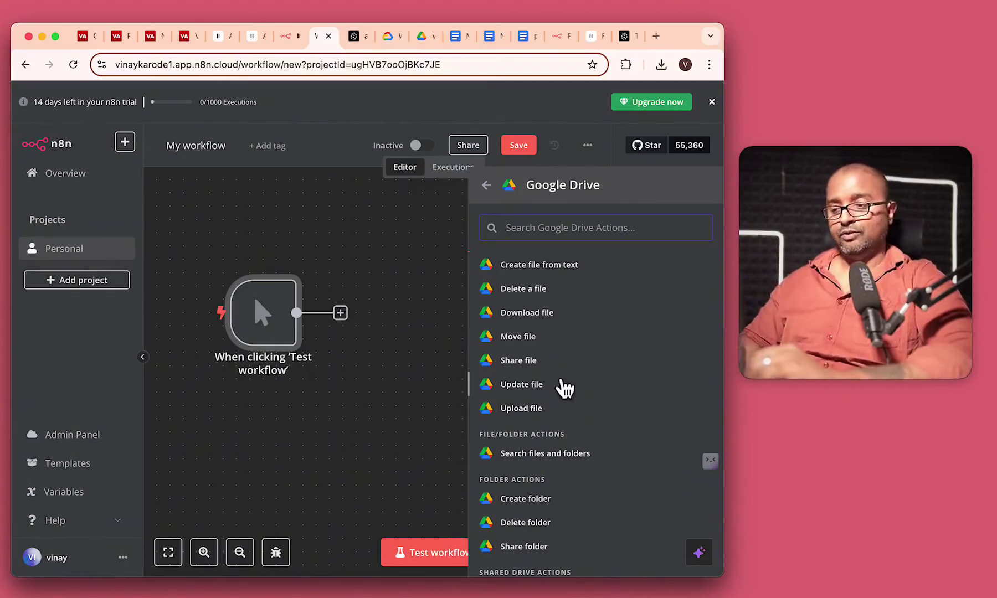
pyautogui.click(542, 453)
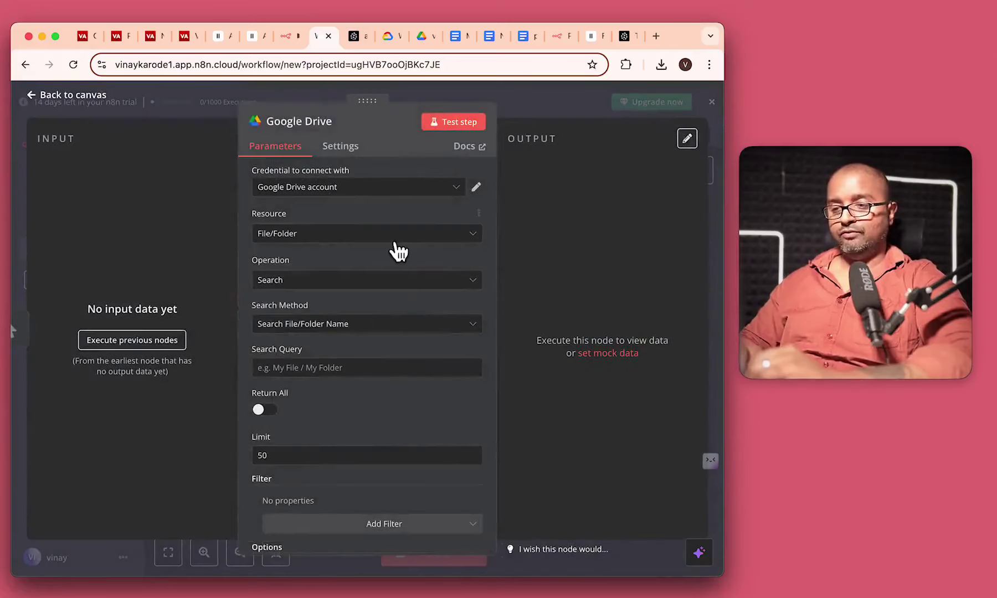
# Start a new Google Drive credential using OAuth2 and review its redirect URL, Client ID and Client Secret fields.
pyautogui.click(350, 188)
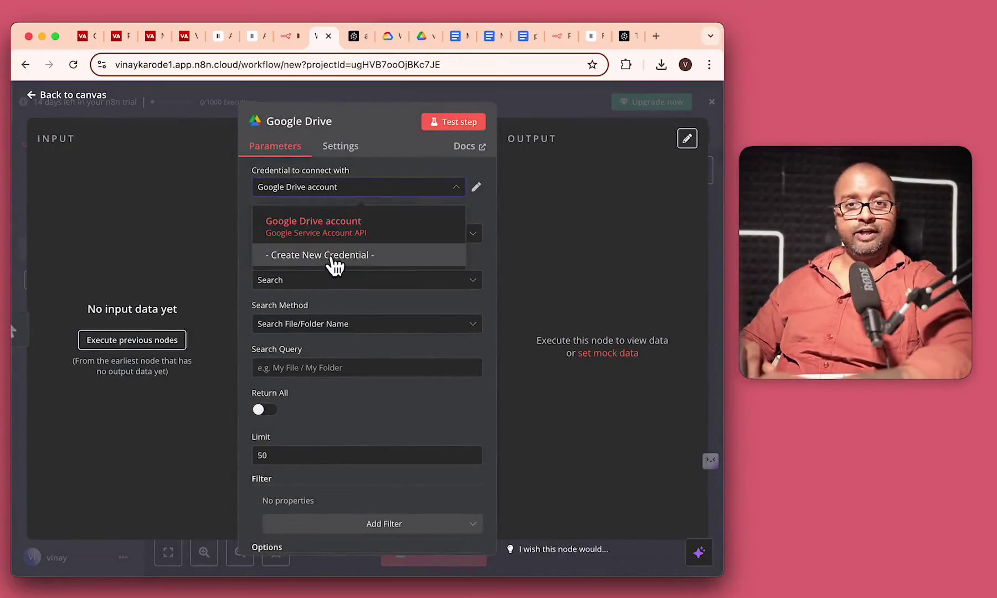
pyautogui.click(392, 157)
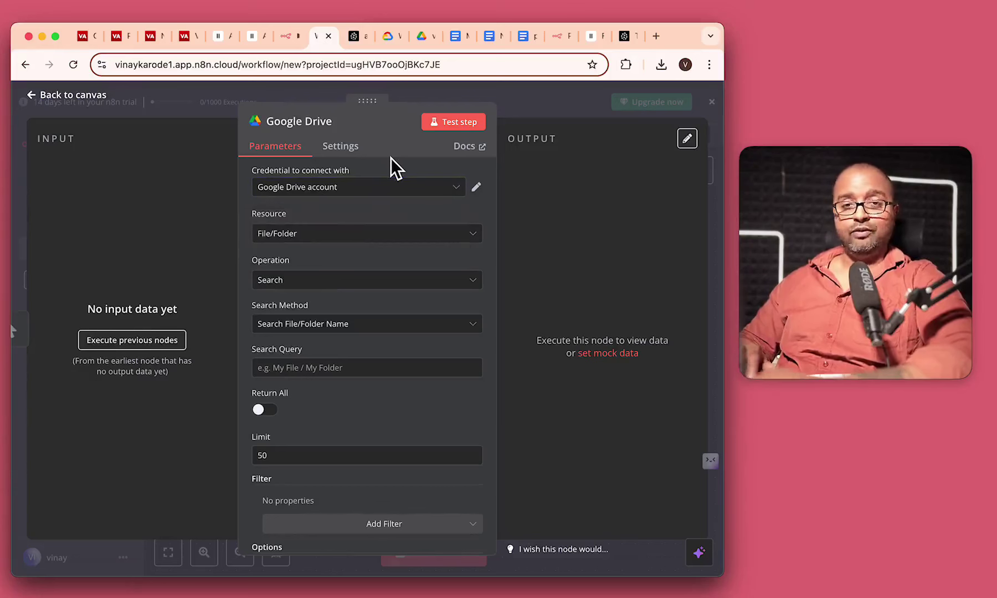
pyautogui.click(457, 189)
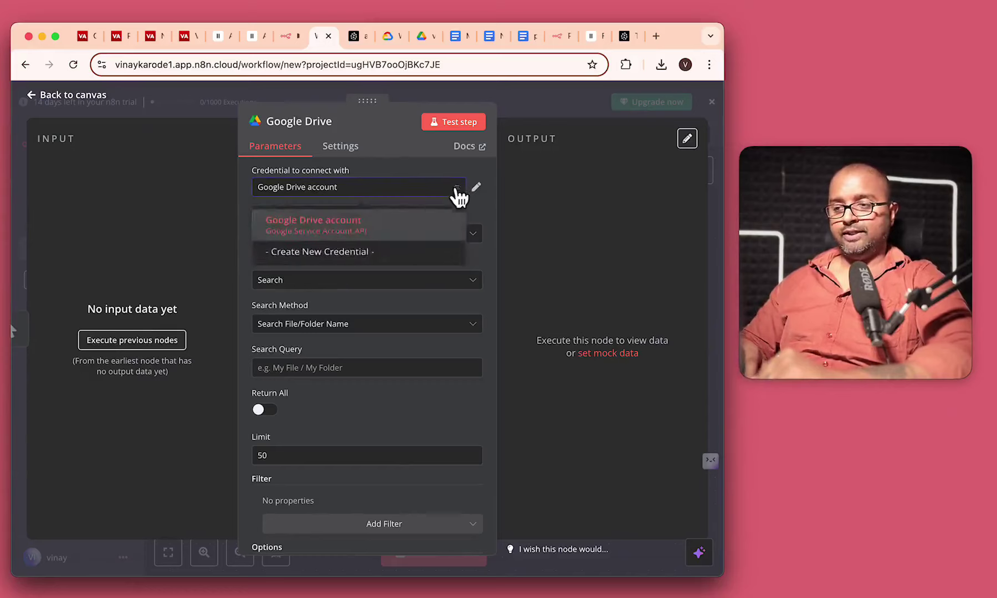
pyautogui.click(354, 256)
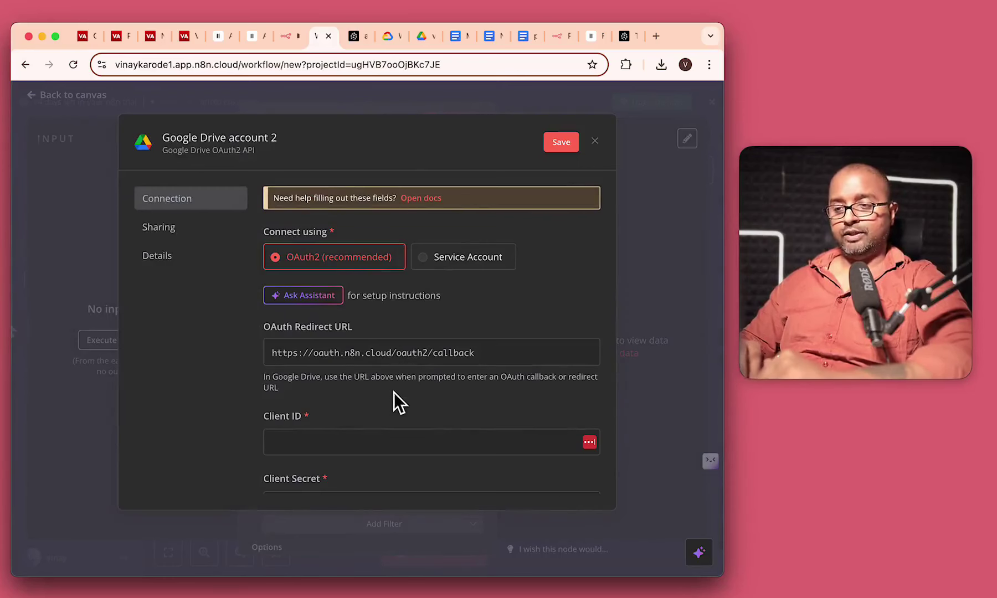
pyautogui.scroll(-3, 394, 392)
pyautogui.scroll(3, 395, 392)
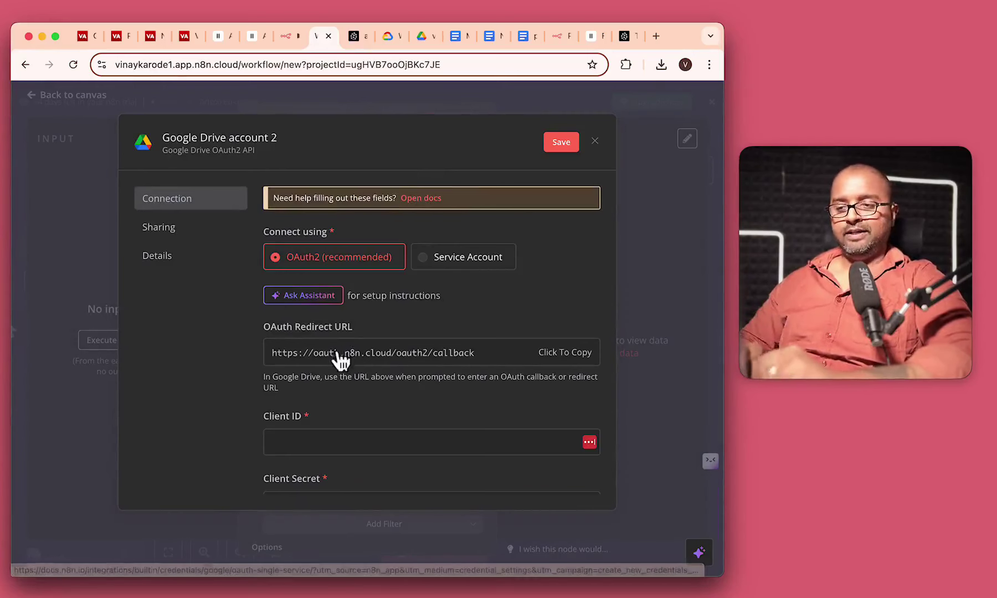
pyautogui.scroll(-4, 349, 372)
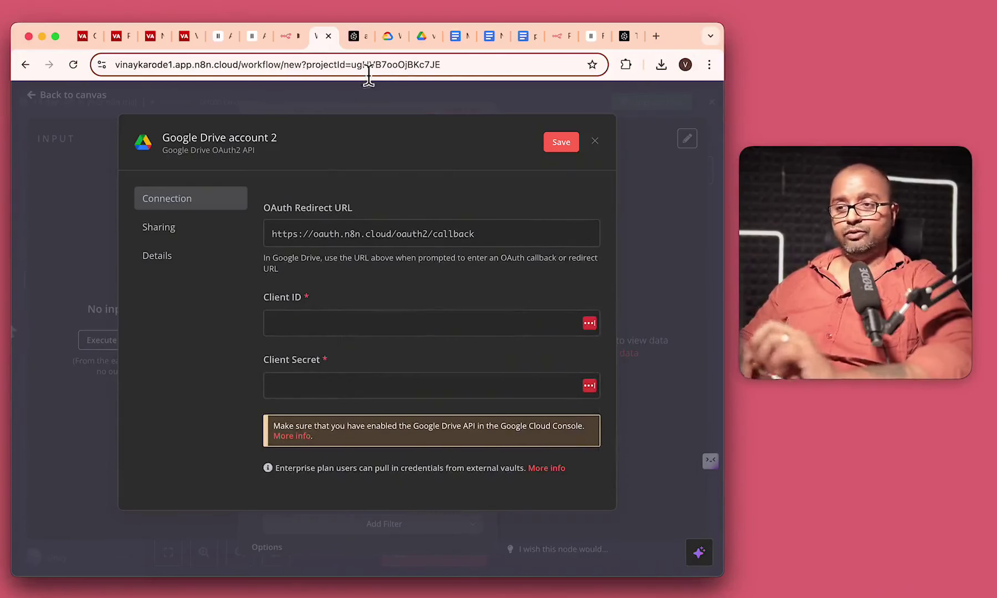
# Switch to the Google Cloud console and look over the available projects without changing the current one.
pyautogui.click(388, 37)
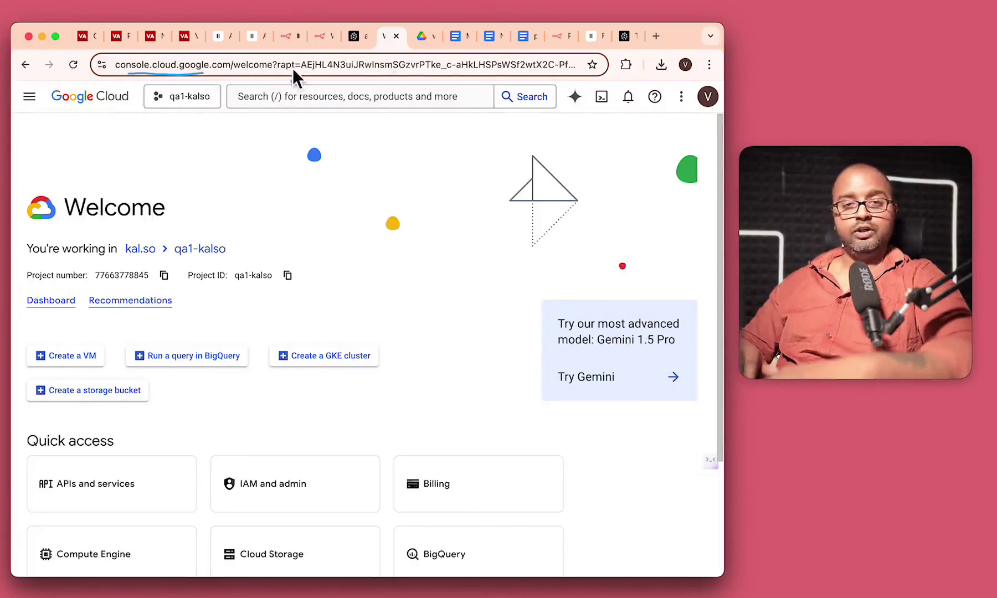
pyautogui.click(184, 99)
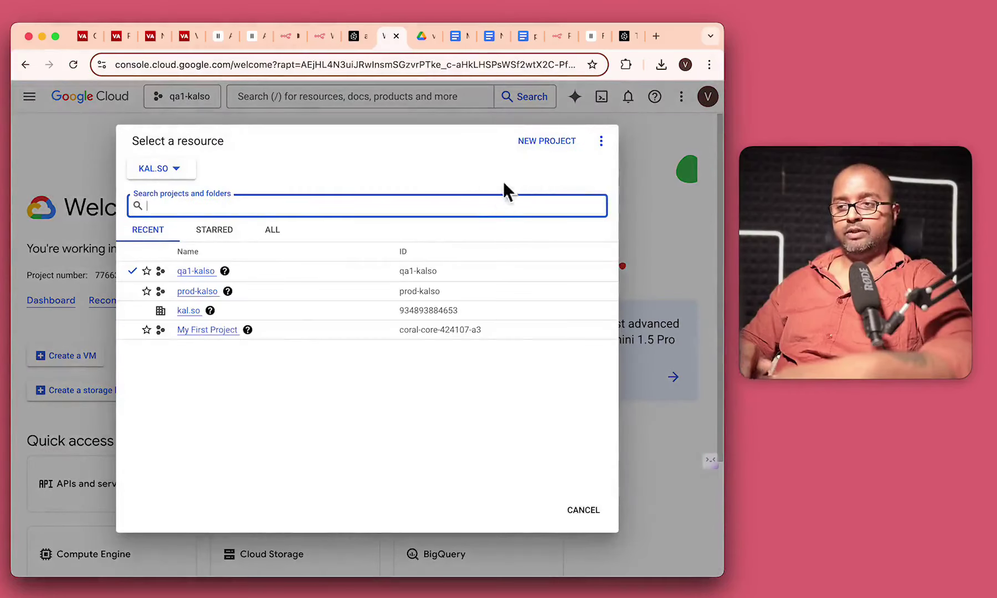
pyautogui.click(649, 193)
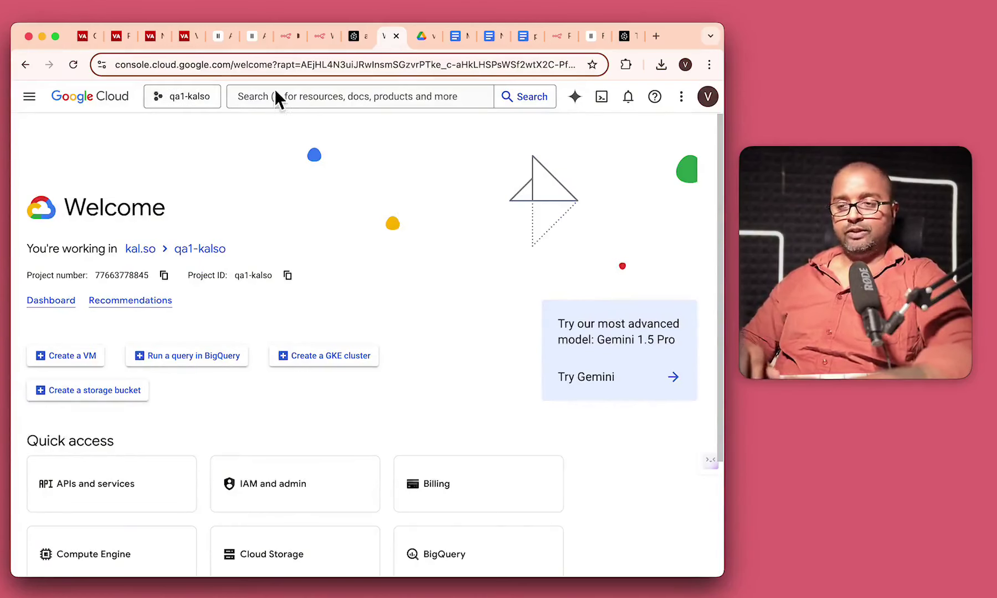
# Open the API Library from APIs and services, search for drive and check the Google Drive API's product details.
pyautogui.click(269, 107)
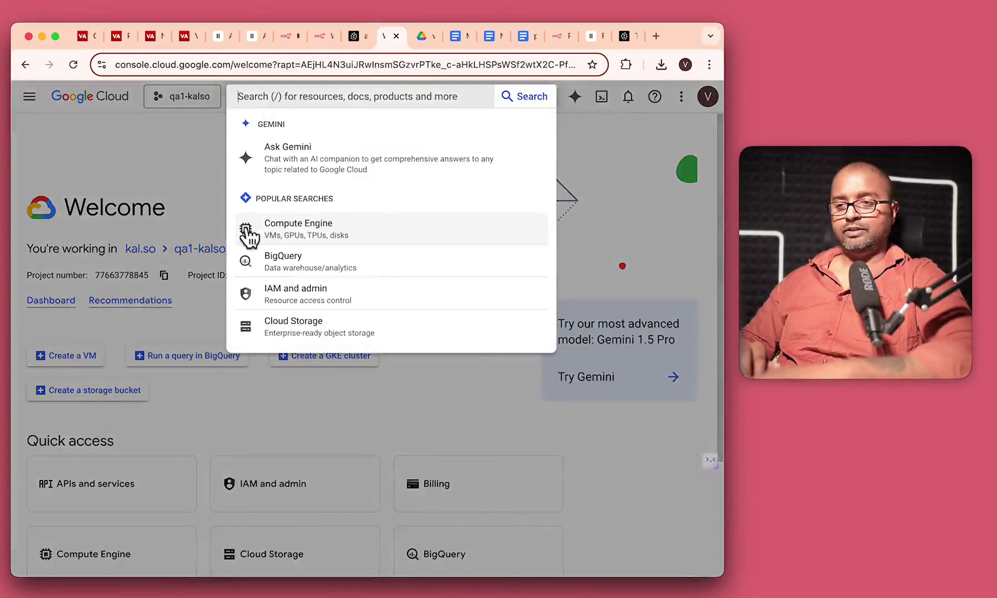
pyautogui.write('api and ser')
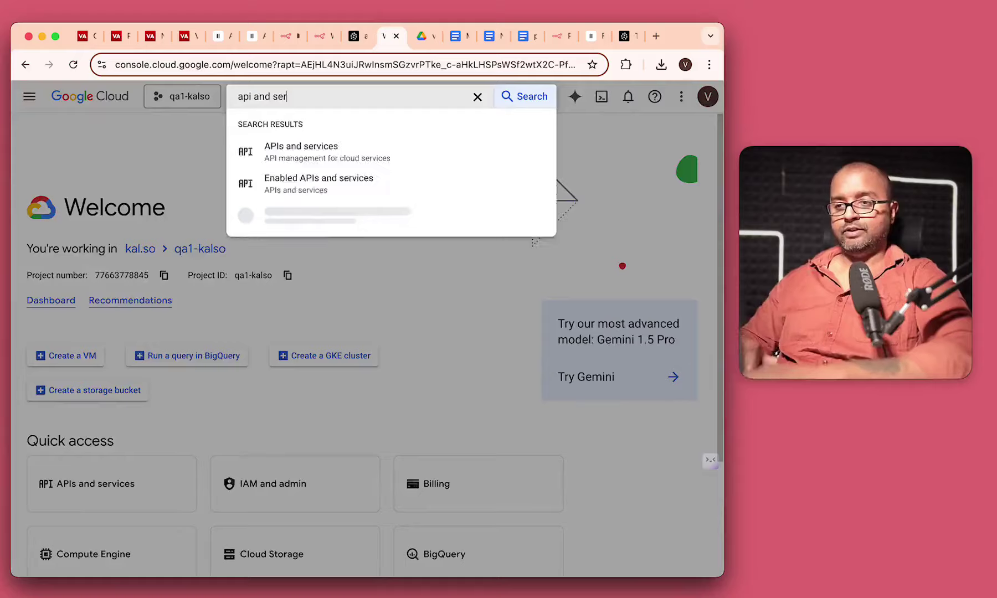
pyautogui.click(358, 146)
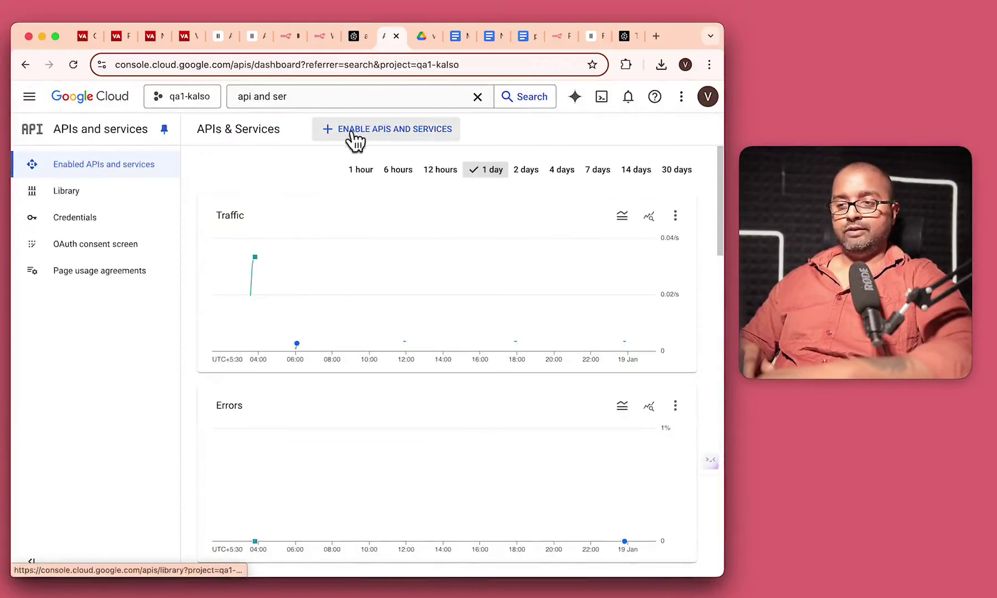
pyautogui.click(355, 132)
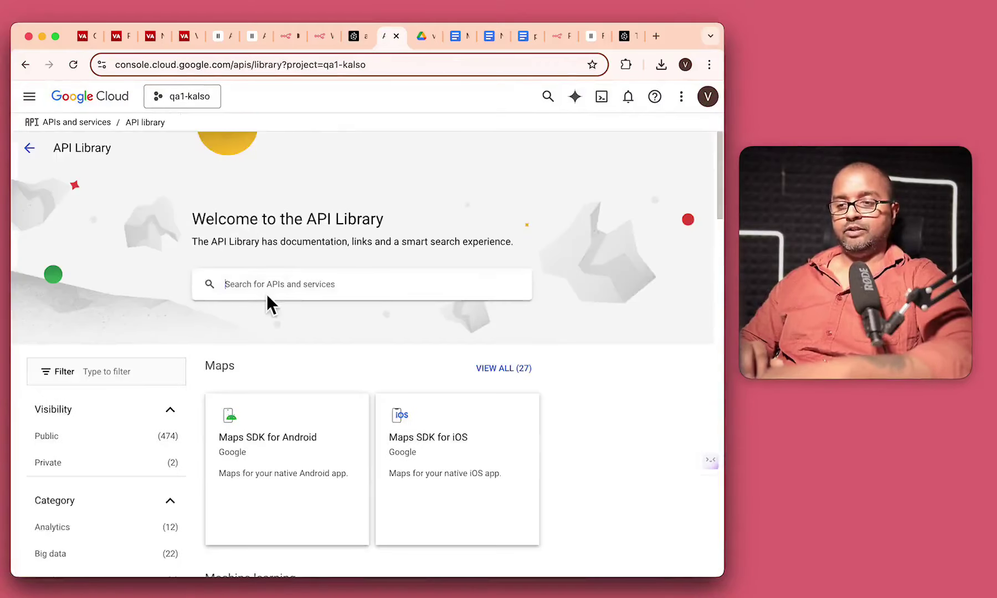
pyautogui.click(266, 293)
pyautogui.write('drive')
pyautogui.press('Return')
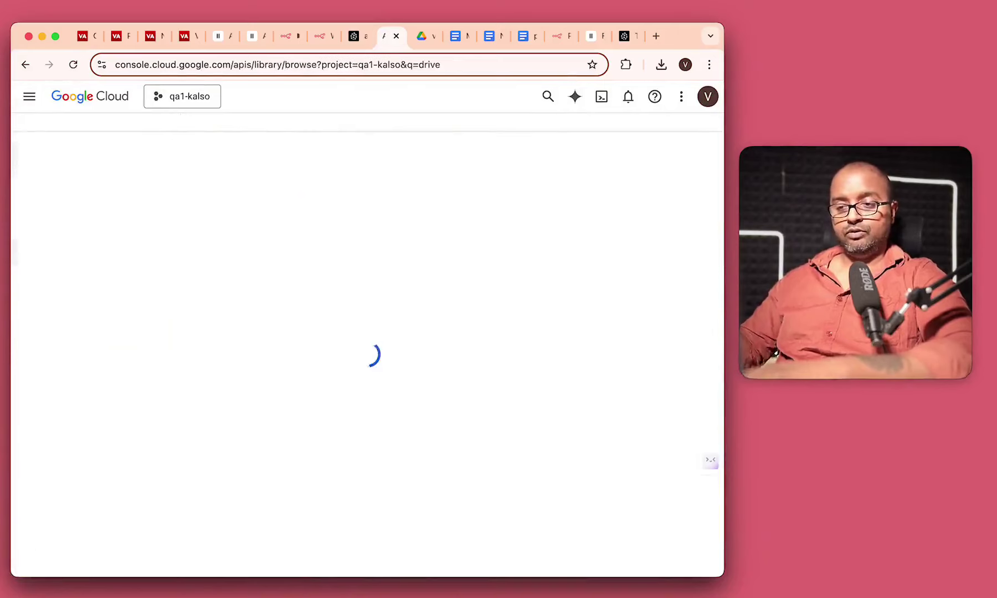
pyautogui.click(319, 380)
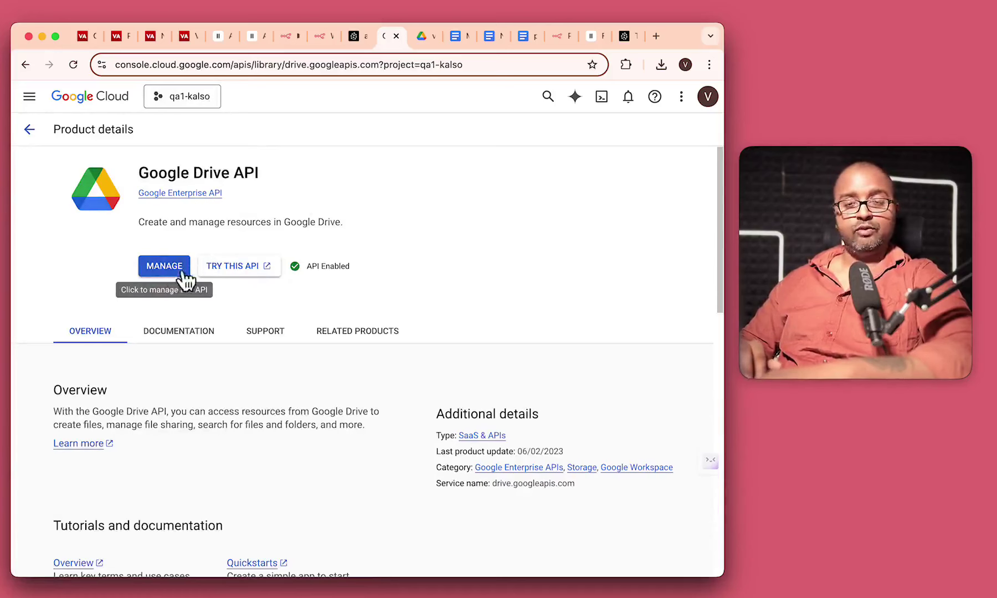
# Return to APIs and services, open the project's OAuth consent screen and collapse its help pane.
pyautogui.click(31, 138)
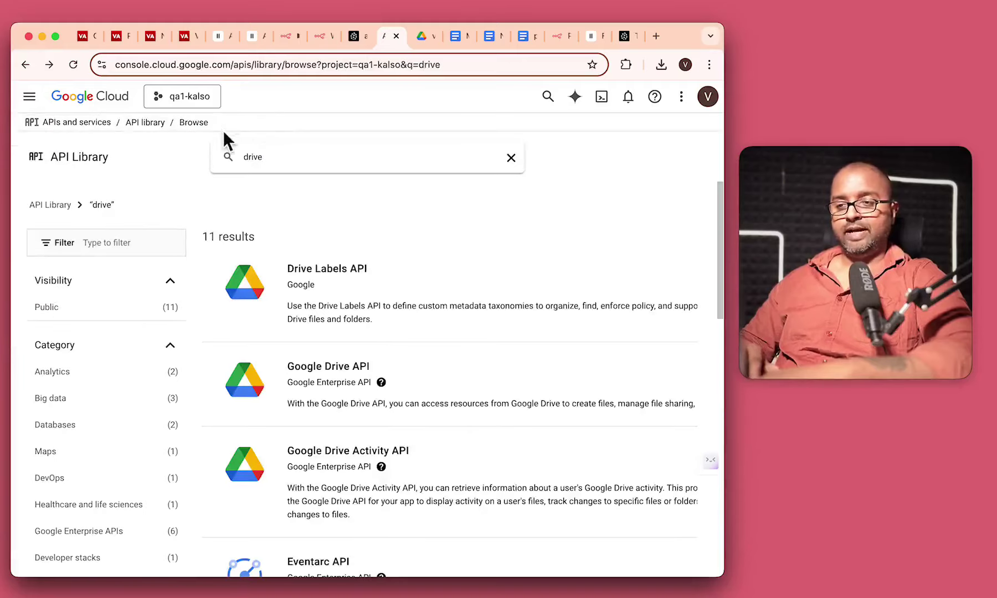
pyautogui.click(106, 103)
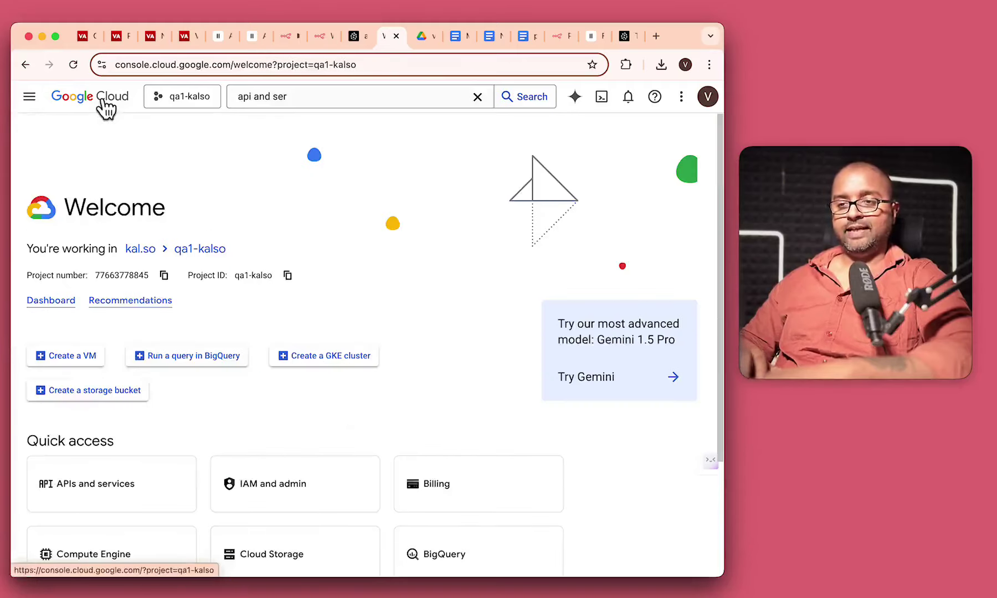
pyautogui.click(100, 462)
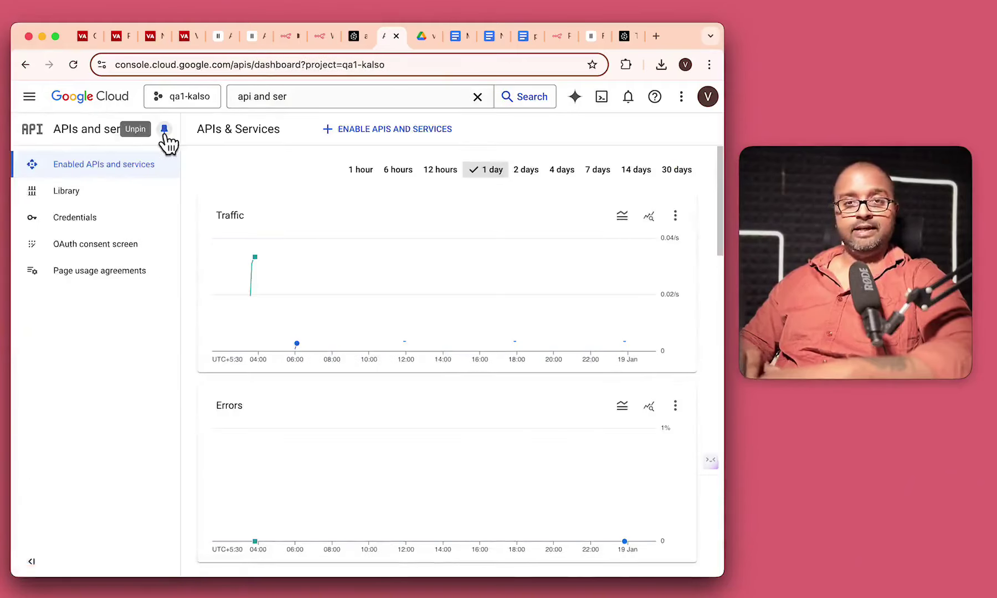
pyautogui.click(112, 244)
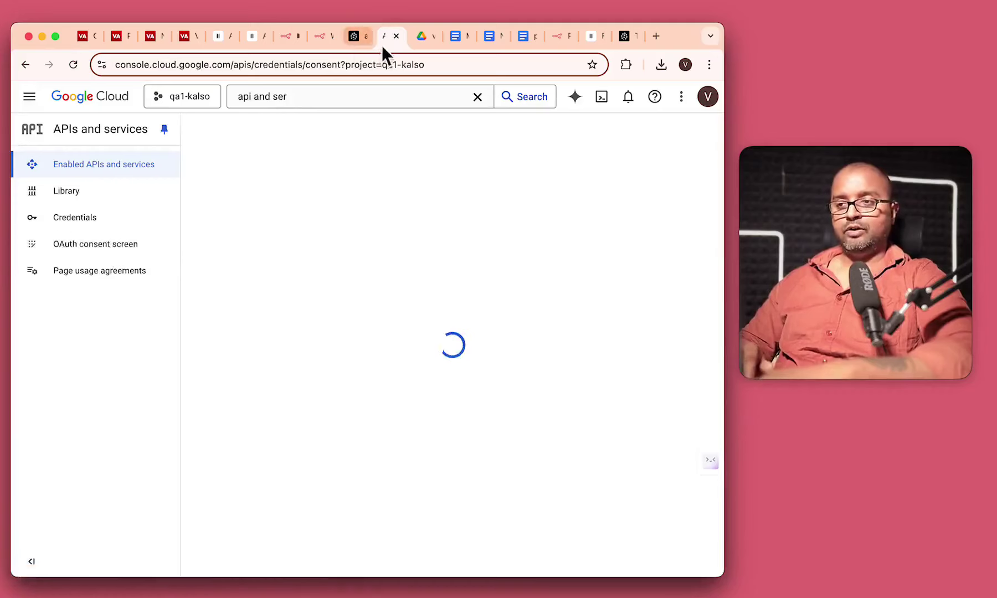
pyautogui.click(320, 36)
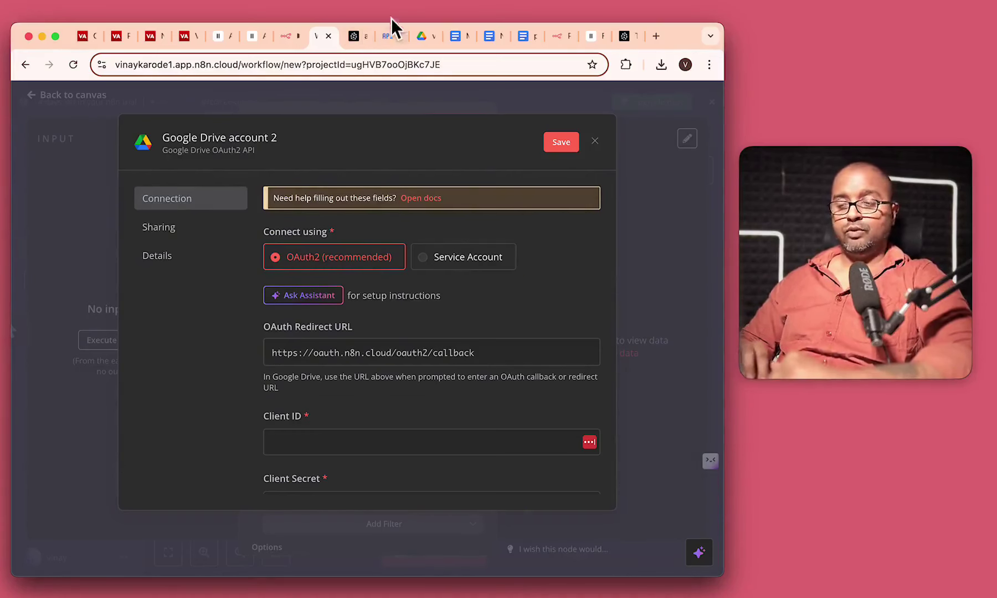
pyautogui.click(388, 39)
pyautogui.click(705, 148)
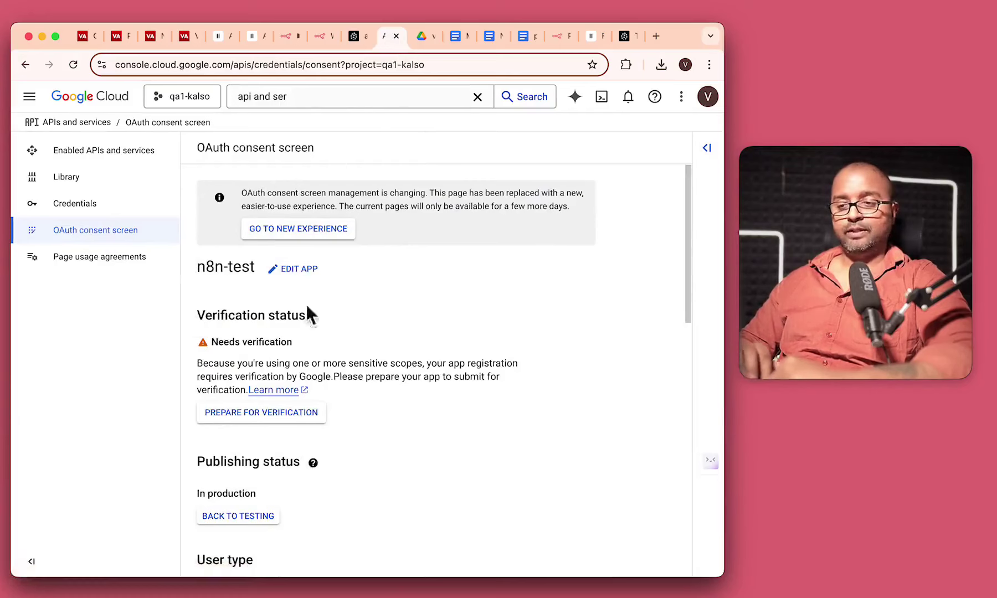
# Edit the n8n-test app registration, look through its app information and continue to the Scopes stage.
pyautogui.click(292, 271)
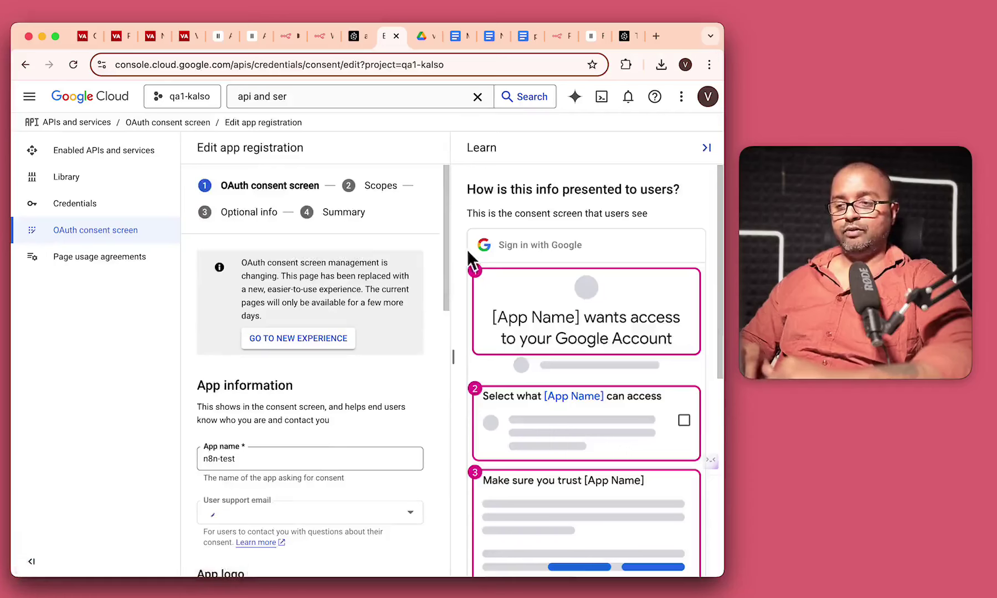
pyautogui.click(706, 146)
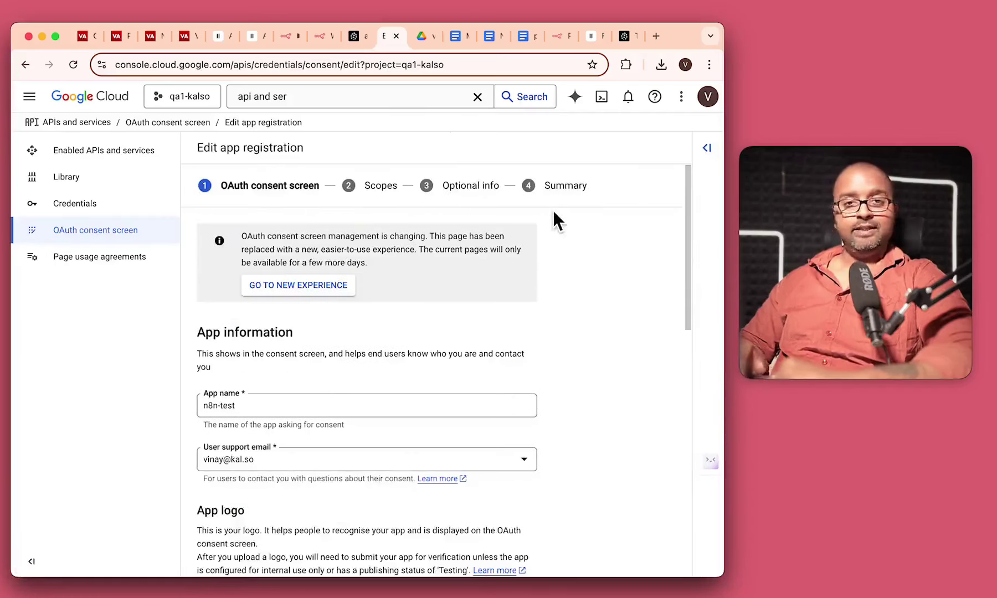
pyautogui.click(263, 413)
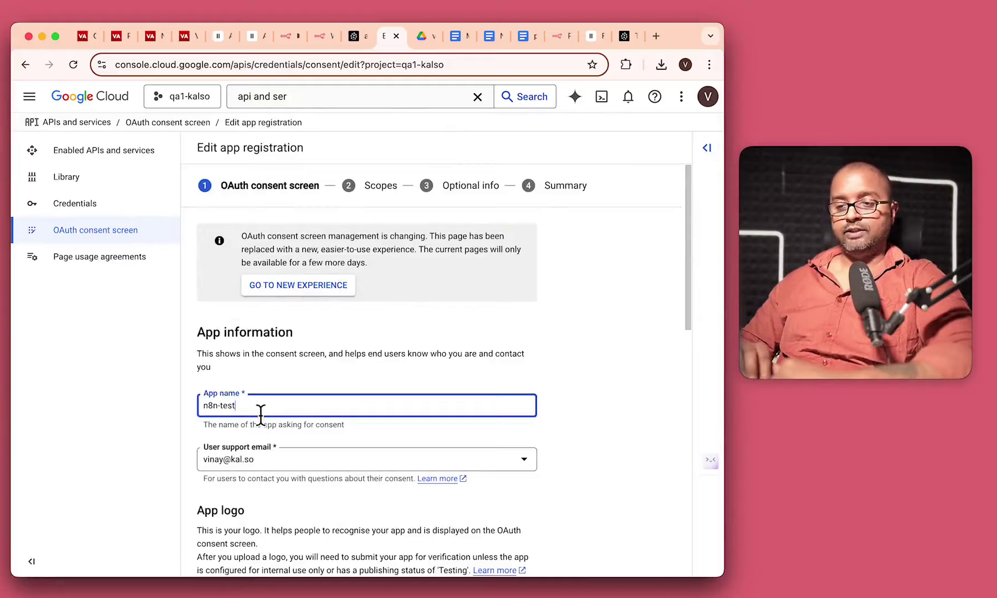
pyautogui.scroll(-3, 261, 411)
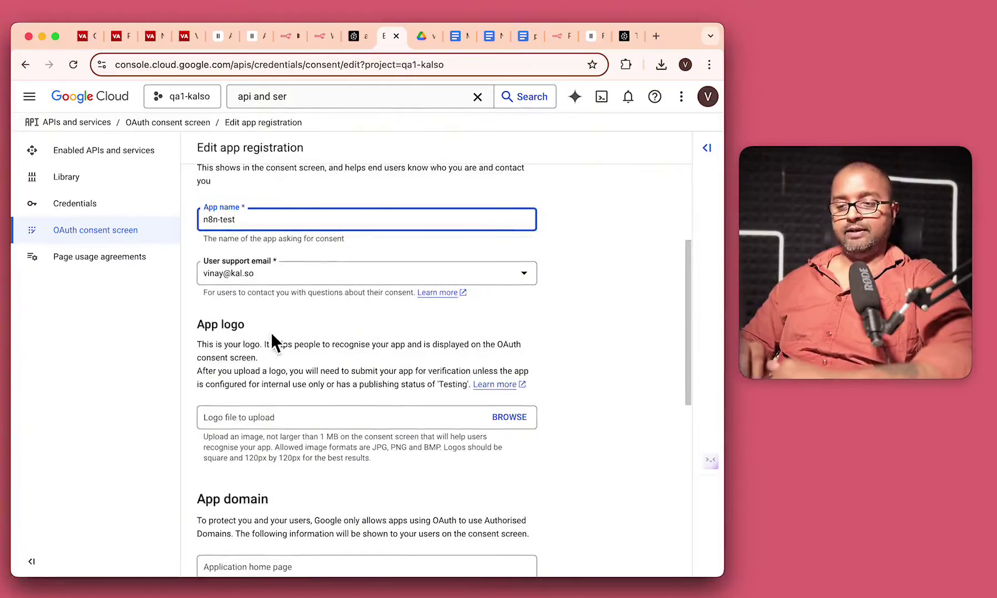
pyautogui.scroll(-7, 272, 339)
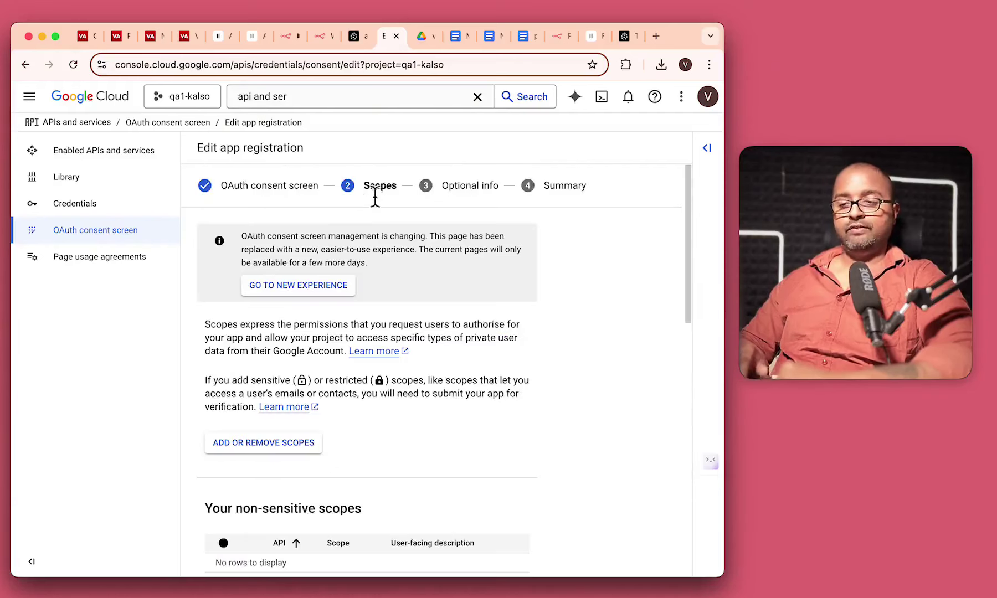
# Filter the scope selection by drive and update the app's scopes with the Google Drive API's .../auth/drive scope selected.
pyautogui.scroll(-8, 416, 402)
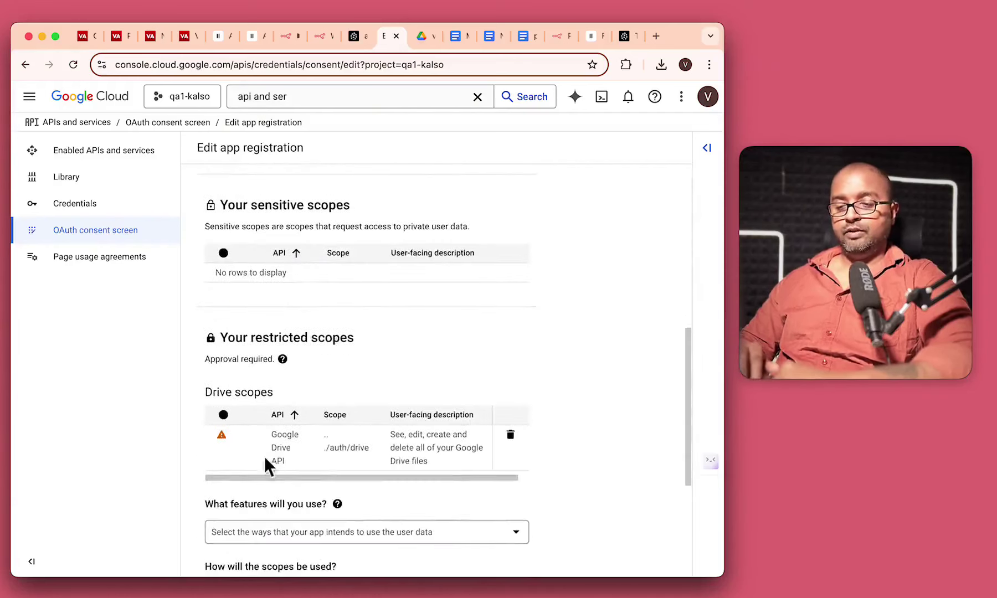
pyautogui.scroll(10, 384, 340)
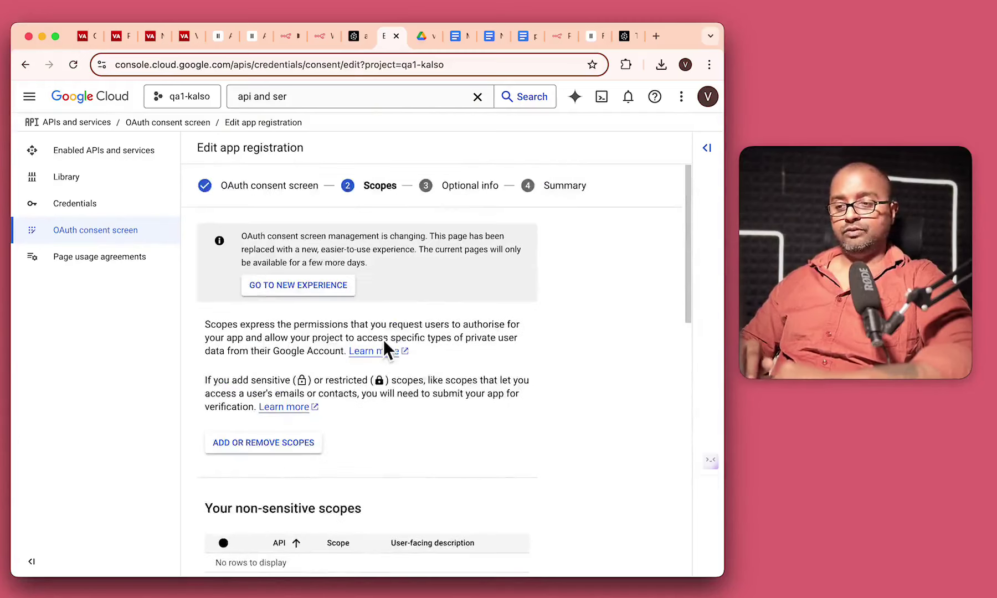
pyautogui.click(254, 447)
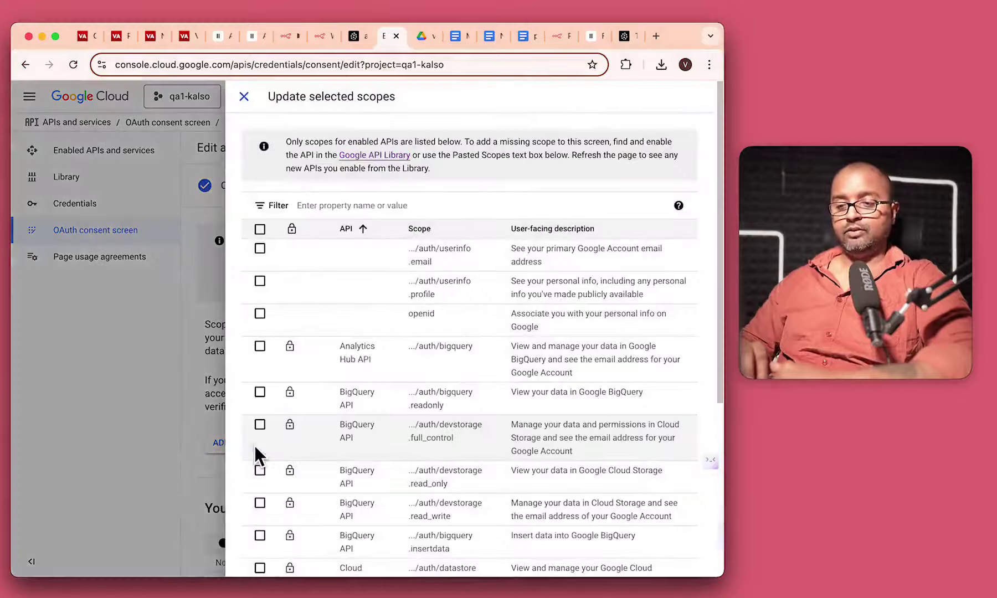
pyautogui.click(363, 206)
pyautogui.write('drive')
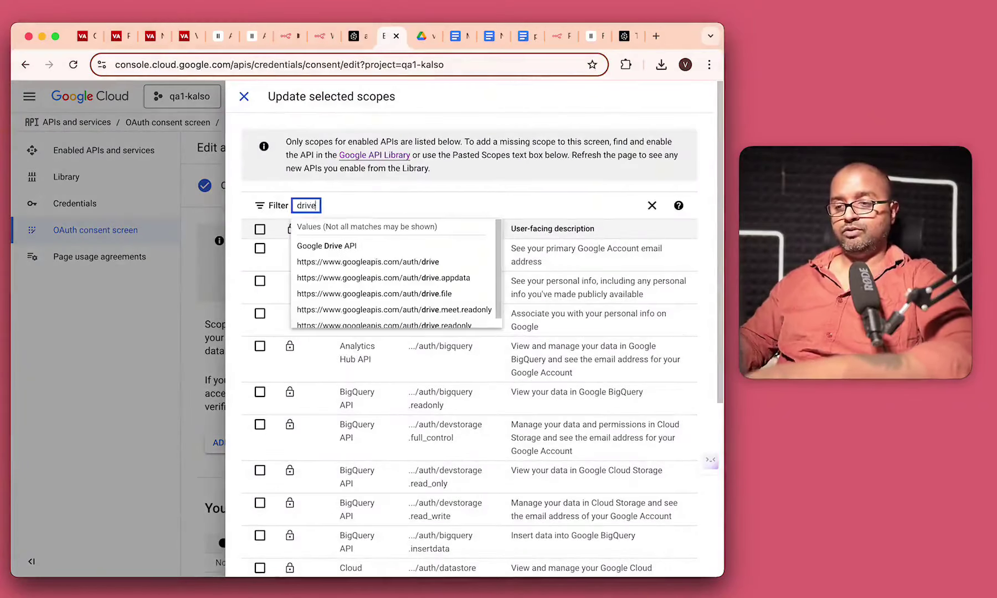
pyautogui.press('Return')
pyautogui.click(503, 188)
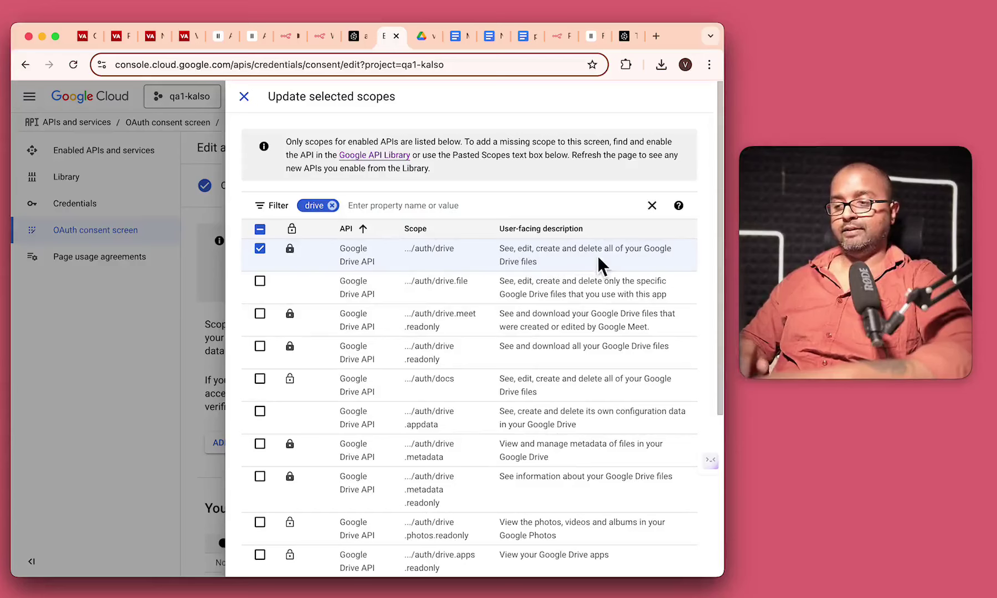
pyautogui.scroll(-5, 333, 384)
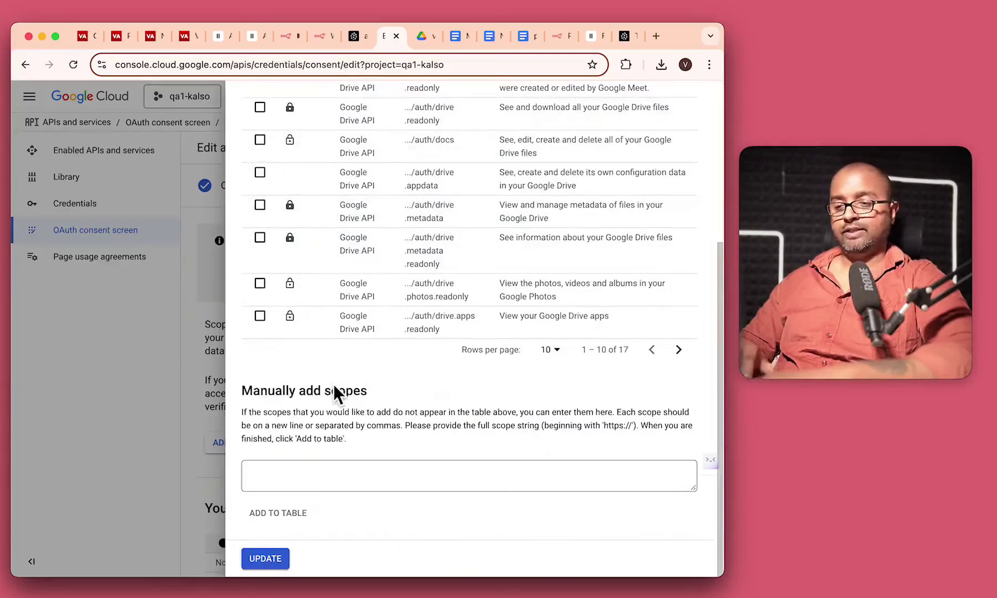
pyautogui.click(265, 559)
# Save the Scopes and Optional info stages of the app registration, leaving the justification and optional fields empty.
pyautogui.scroll(-10, 278, 491)
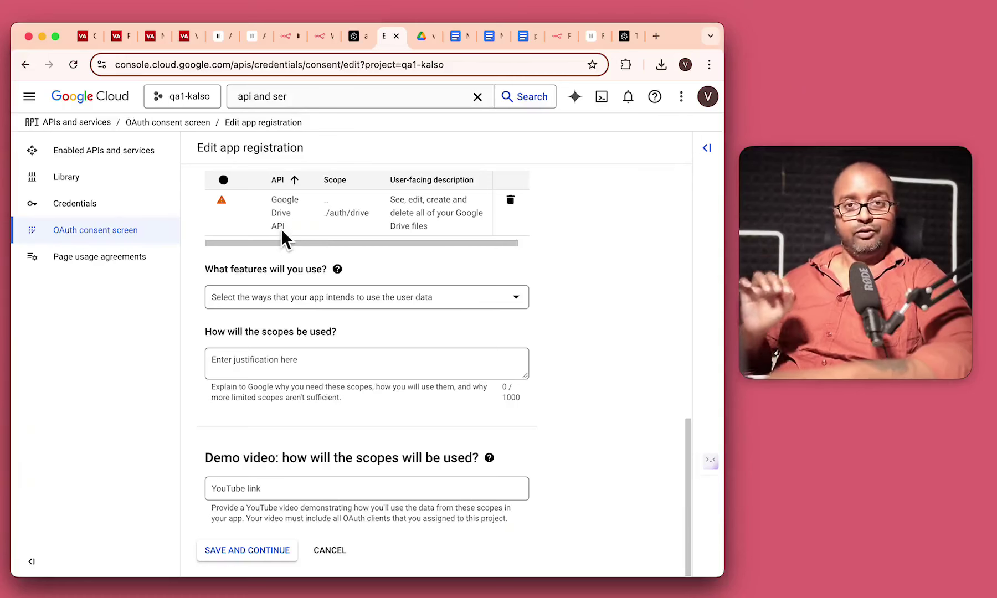
pyautogui.click(253, 549)
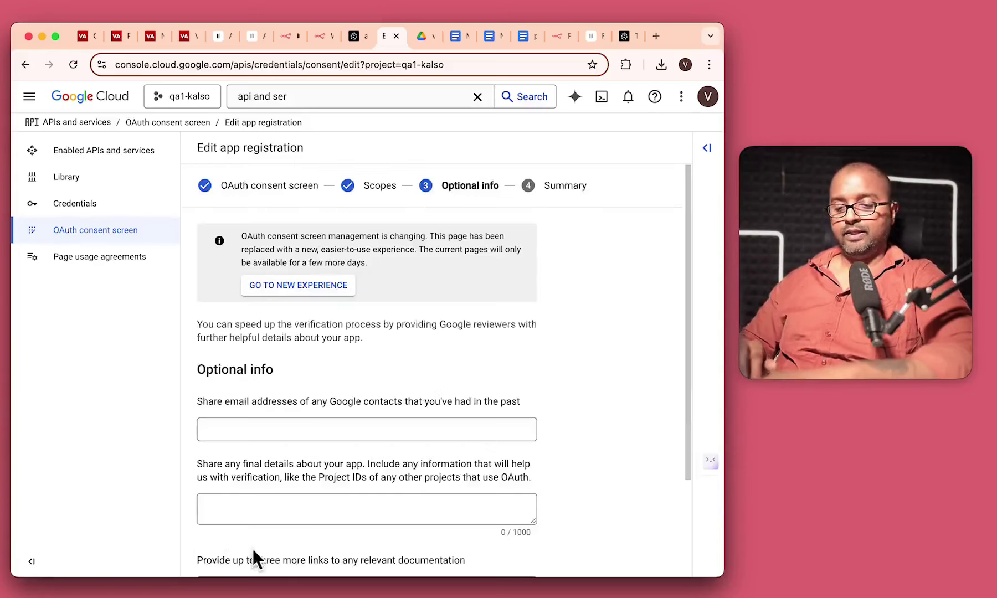
pyautogui.scroll(-3, 383, 379)
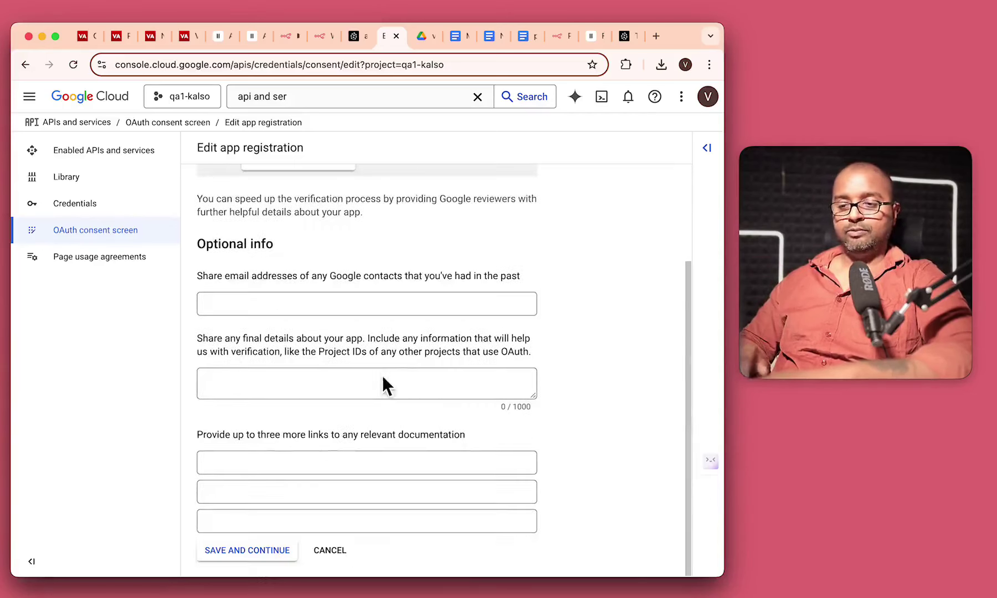
pyautogui.click(261, 550)
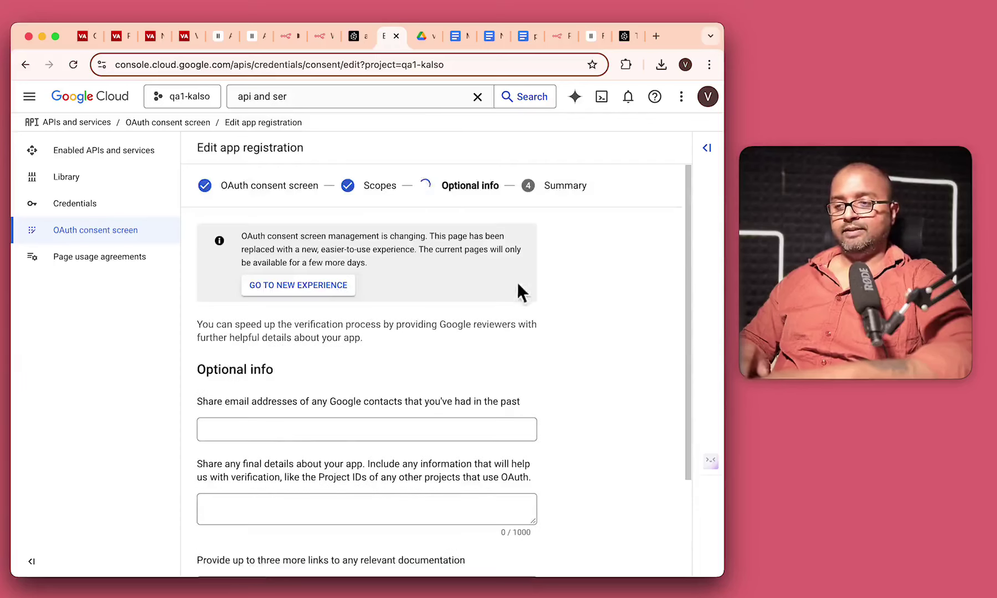
# Review the app registration summary, including the consent screen details and optional info, and return to the consent screen dashboard.
pyautogui.scroll(-15, 372, 443)
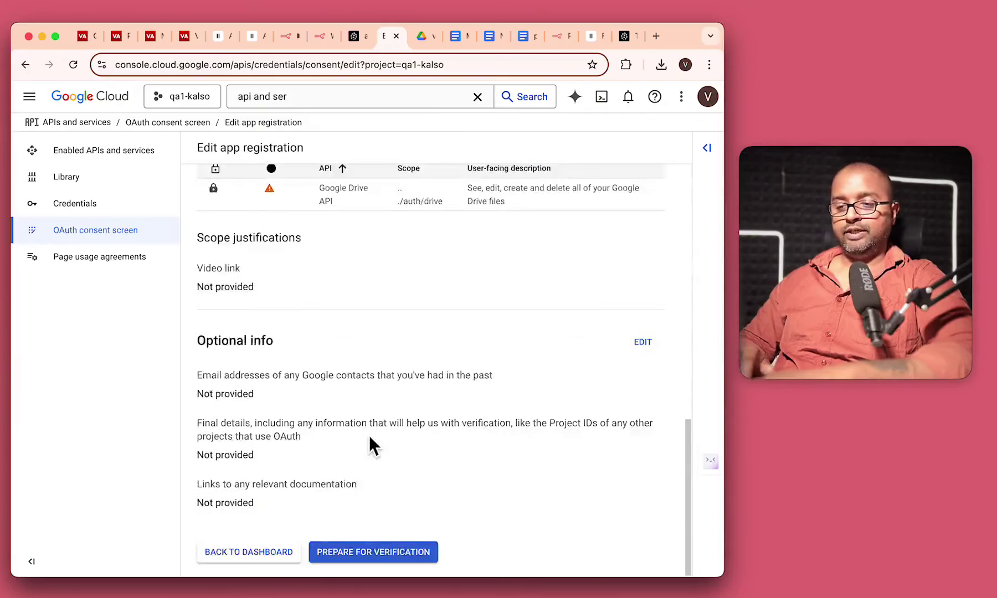
pyautogui.scroll(15, 371, 444)
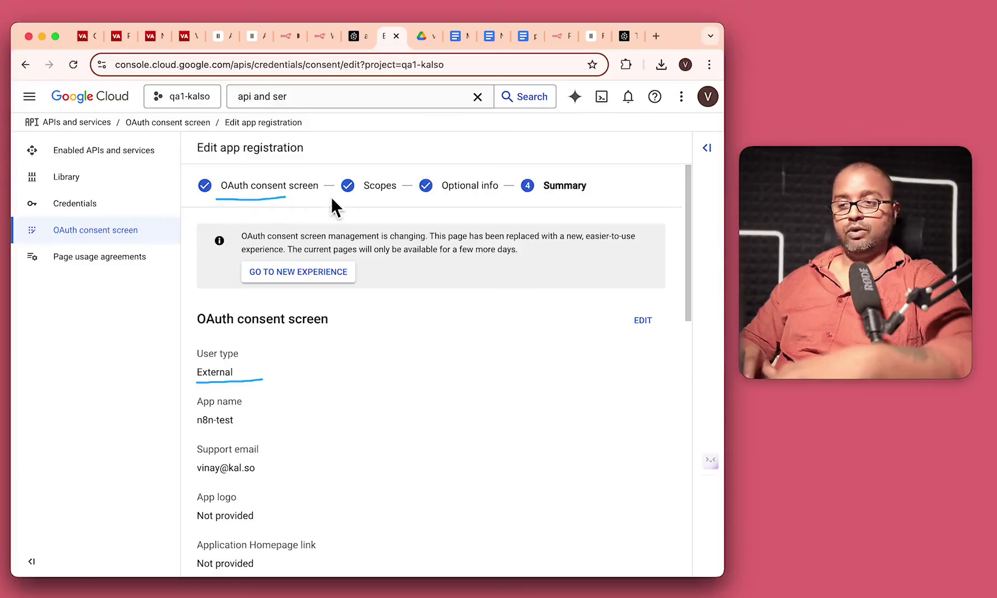
pyautogui.scroll(-15, 335, 225)
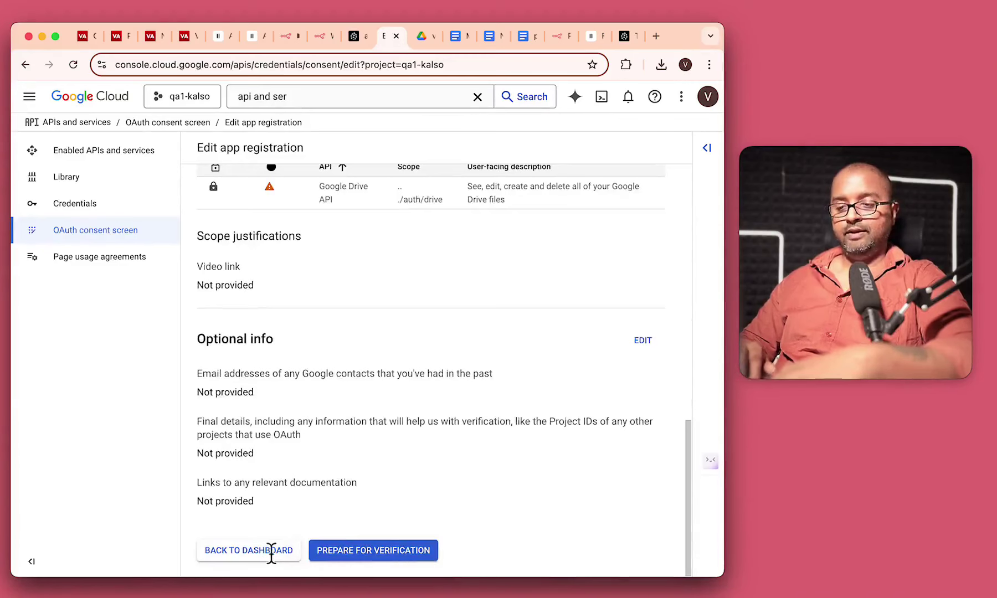
pyautogui.click(265, 551)
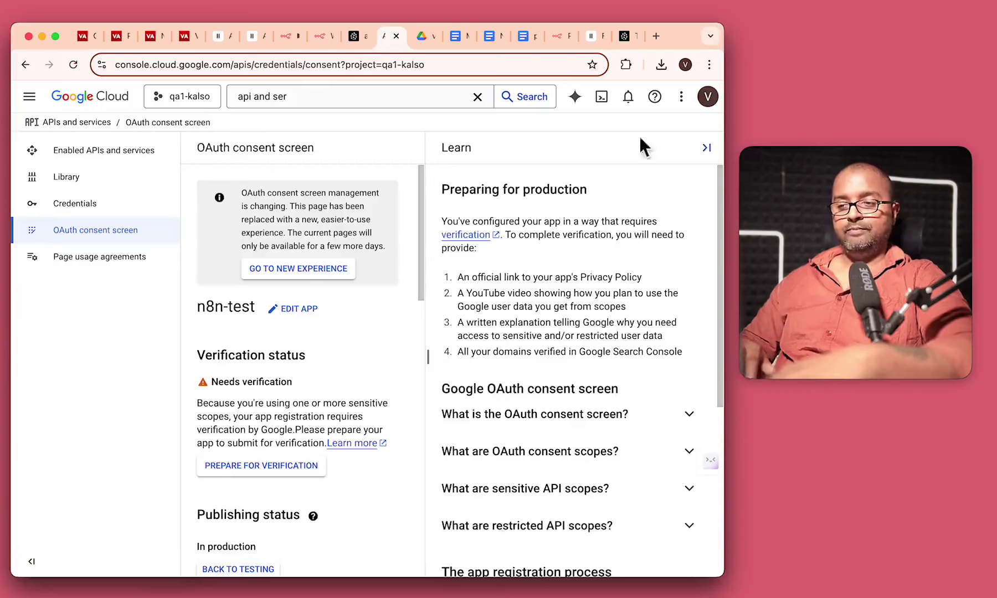
# Start creating an OAuth client ID under the project's credentials with Web application as the application type.
pyautogui.click(116, 216)
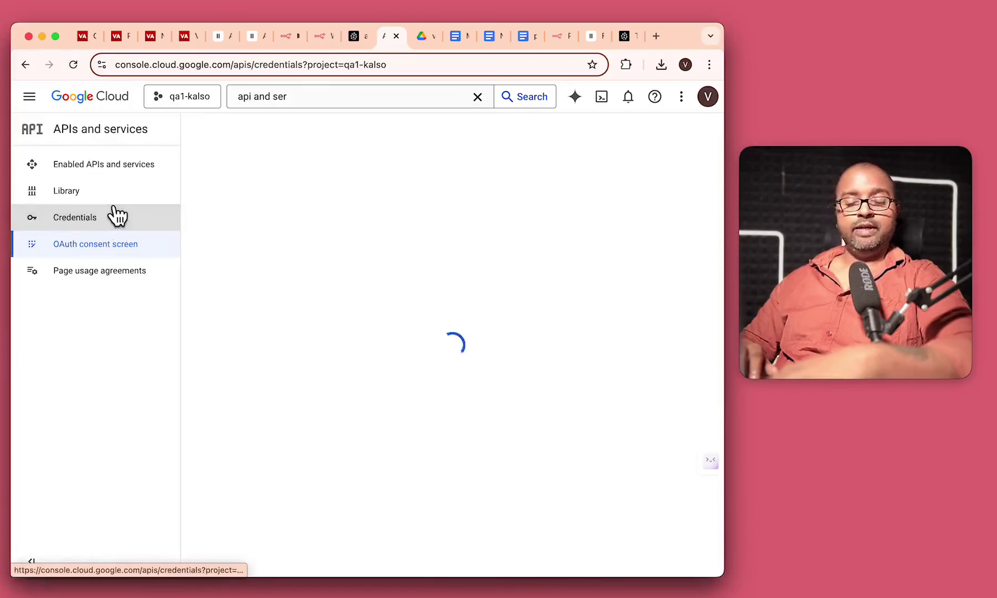
pyautogui.click(359, 137)
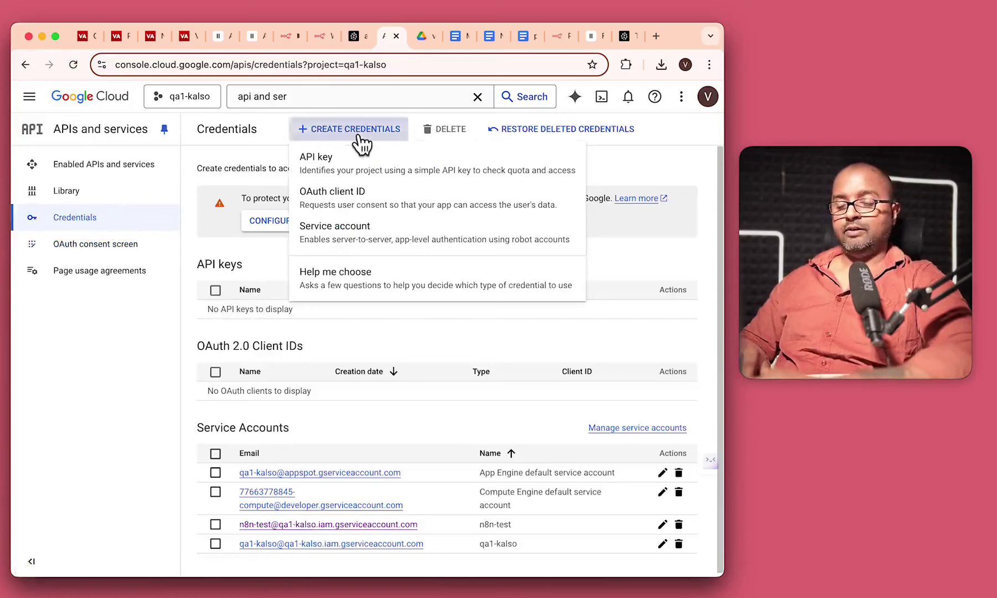
pyautogui.click(342, 200)
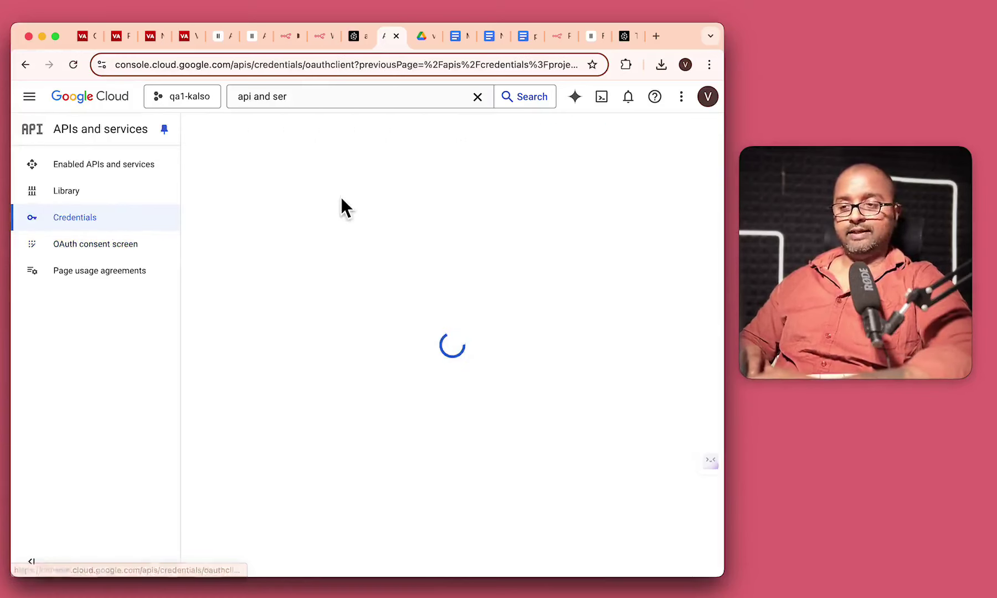
pyautogui.click(271, 256)
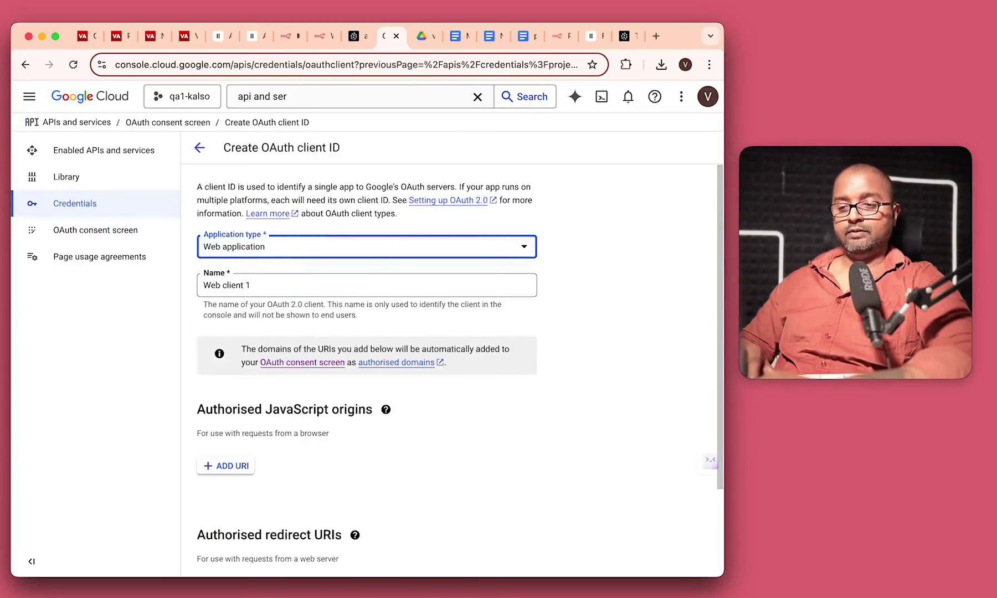
pyautogui.scroll(-3, 401, 421)
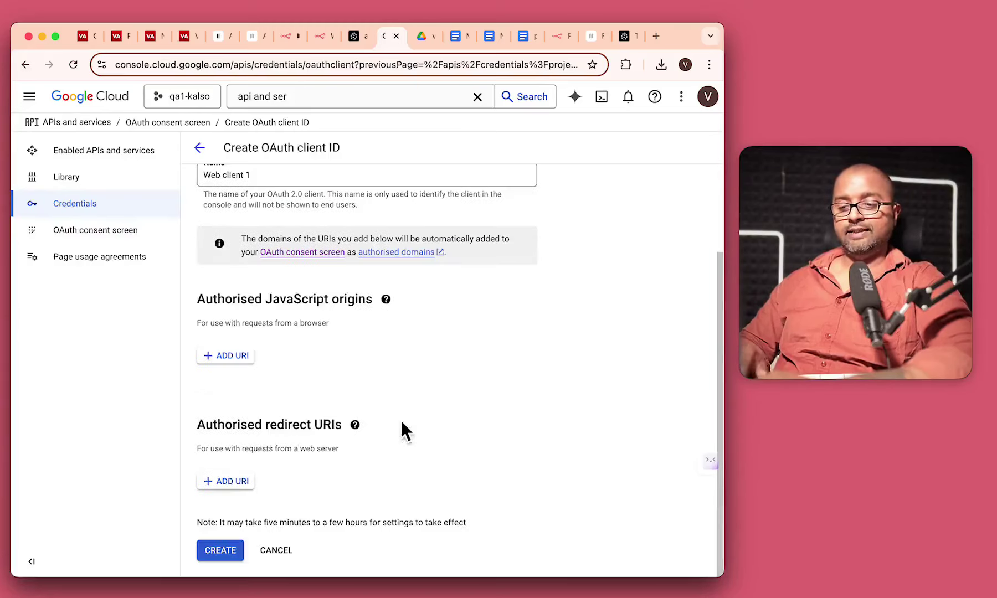
pyautogui.click(225, 482)
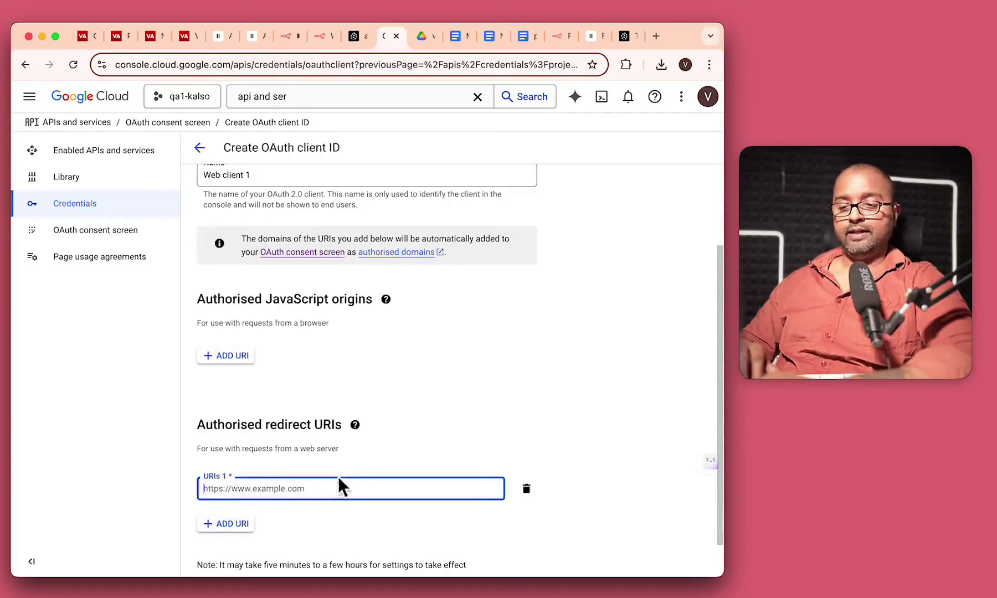
pyautogui.click(323, 43)
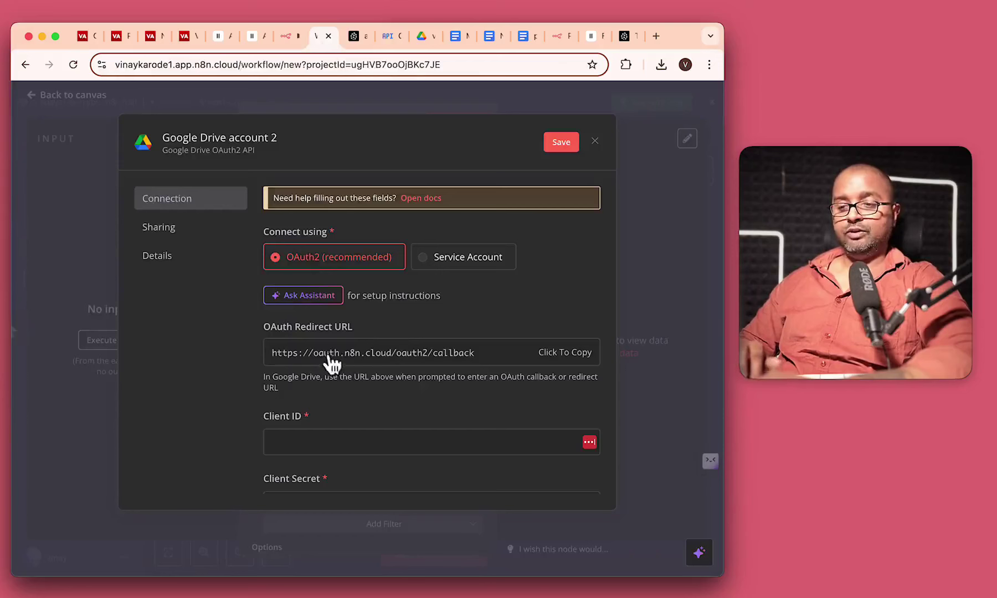
pyautogui.click(363, 361)
pyautogui.click(391, 37)
pyautogui.click(280, 489)
pyautogui.hotkey('ctrl', 'v')
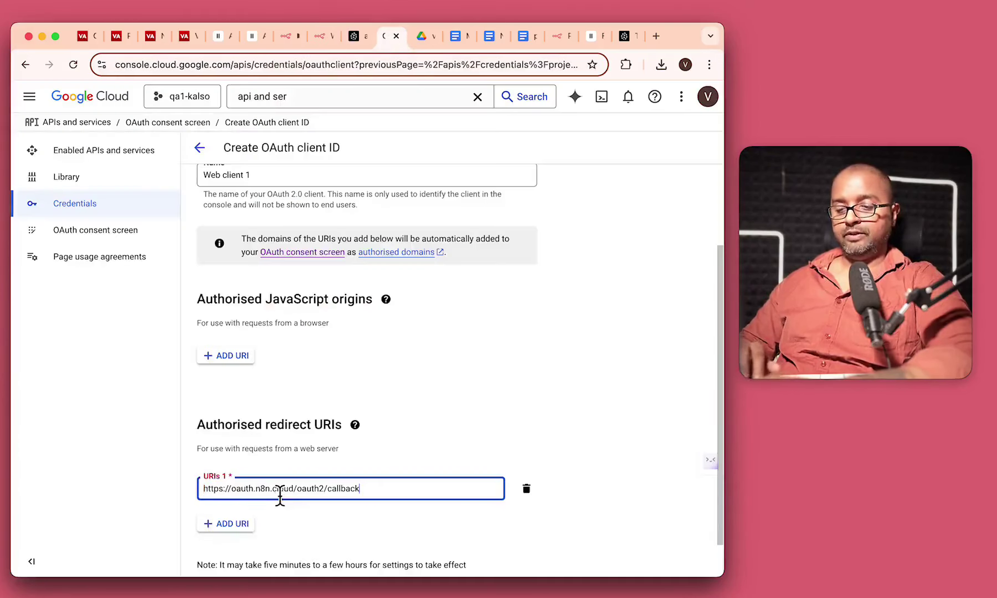
pyautogui.scroll(-2, 244, 544)
pyautogui.click(218, 554)
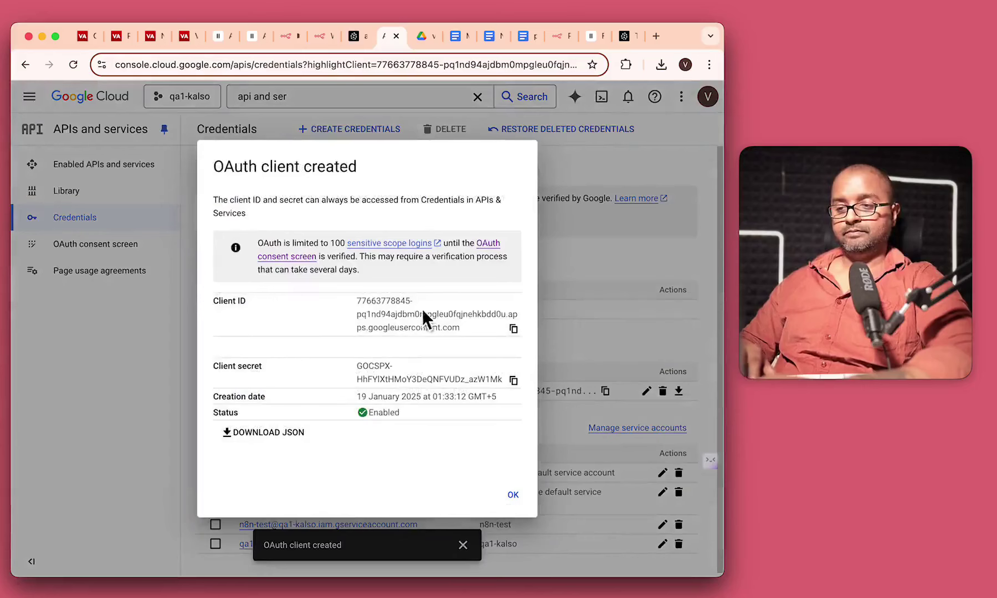
# Copy the new OAuth client's ID and secret into the Client ID and Client Secret fields of n8n's Google Drive credential.
pyautogui.click(514, 328)
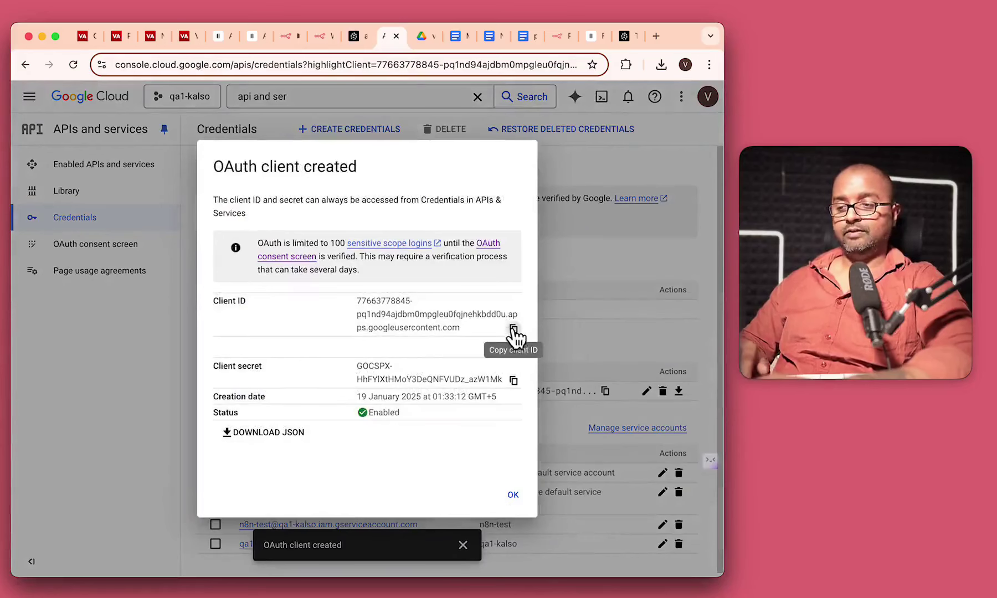
pyautogui.click(361, 37)
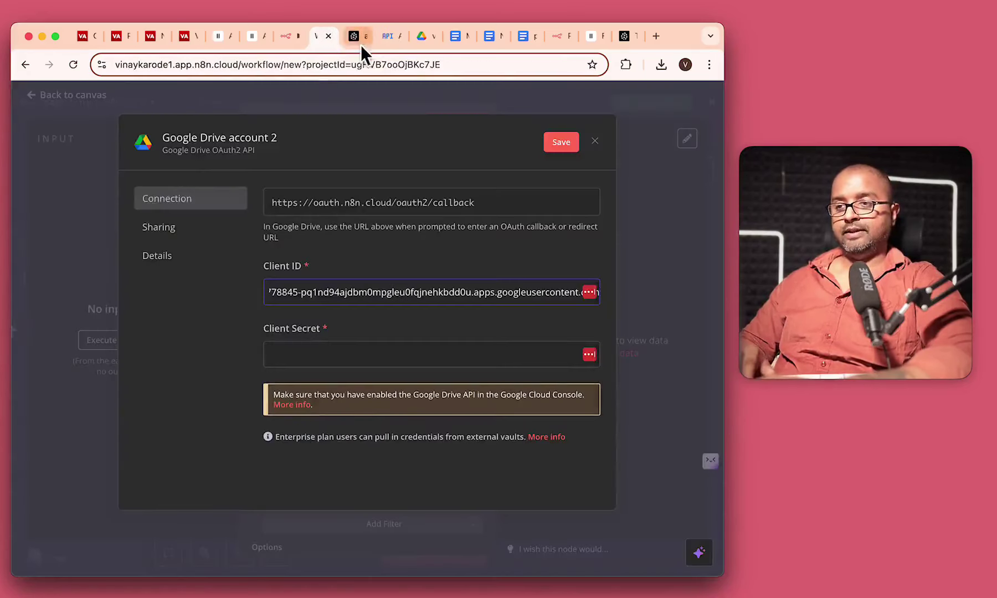
pyautogui.click(360, 44)
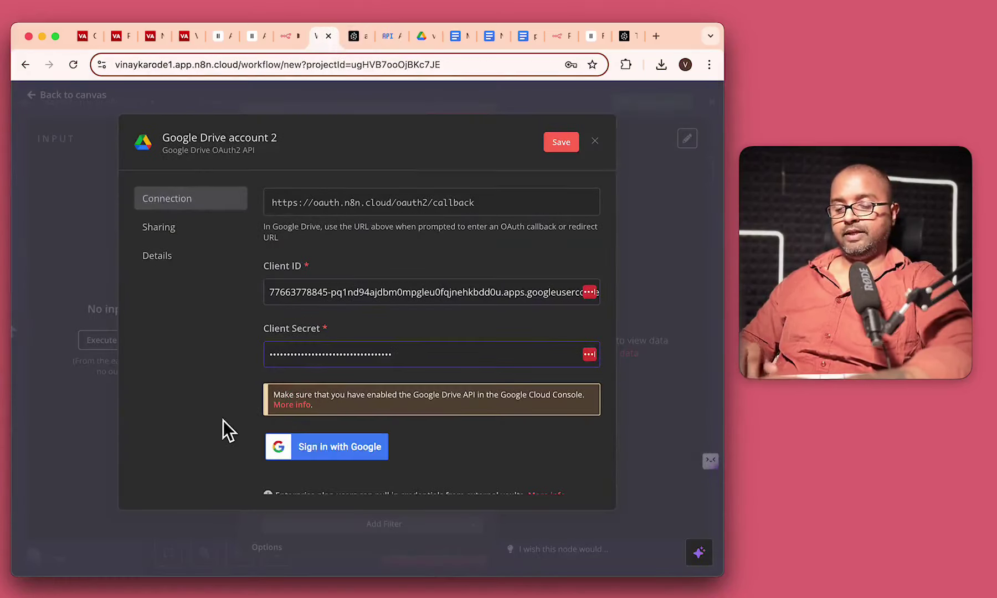
# Connect the n8n credential by signing in with Google and granting n8n.cloud access, and close the credential window.
pyautogui.click(317, 448)
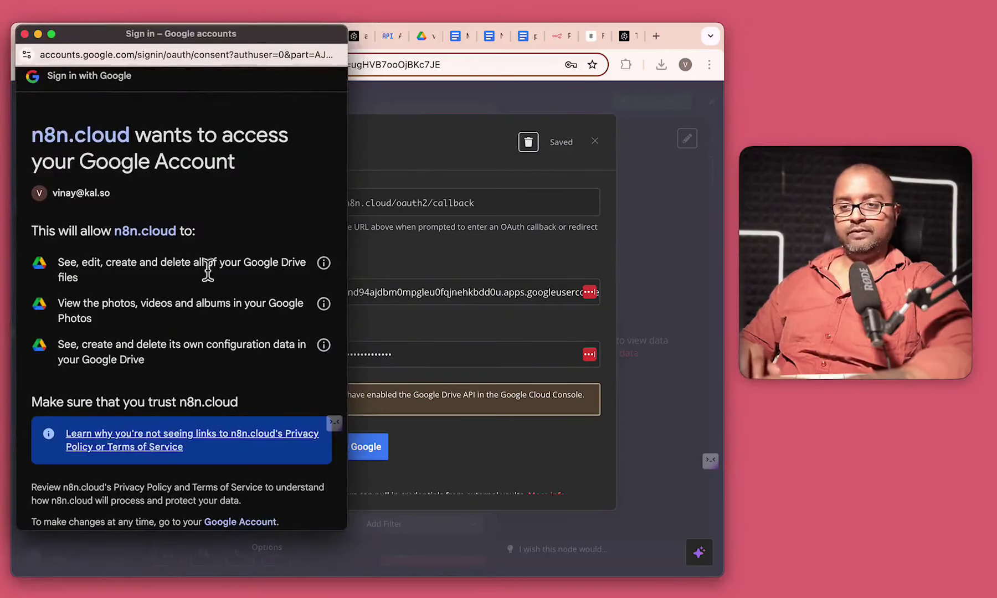
pyautogui.scroll(-5, 208, 270)
pyautogui.click(252, 468)
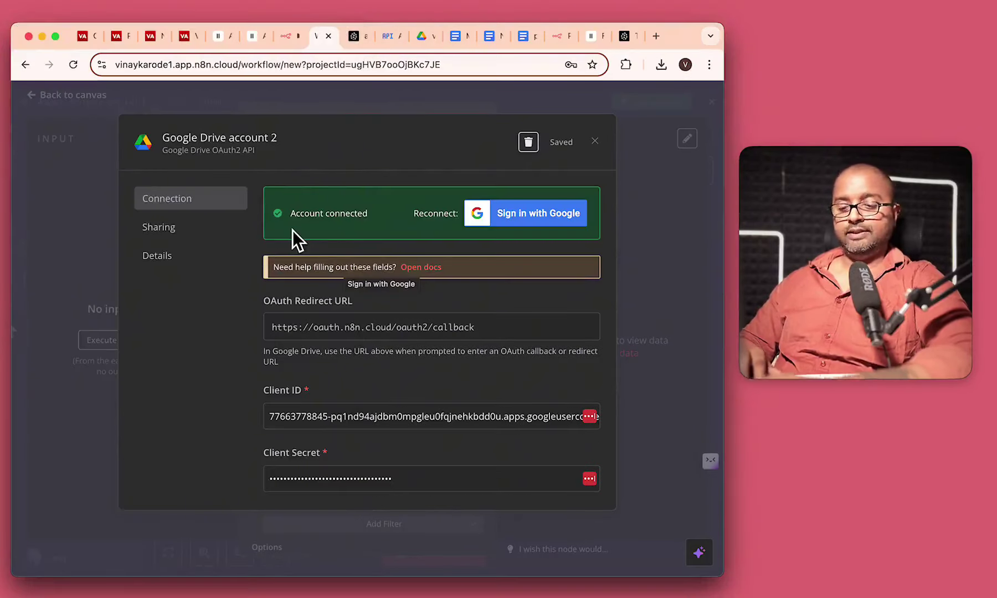
pyautogui.moveTo(289, 227); pyautogui.dragTo(373, 218)
pyautogui.press('Escape')
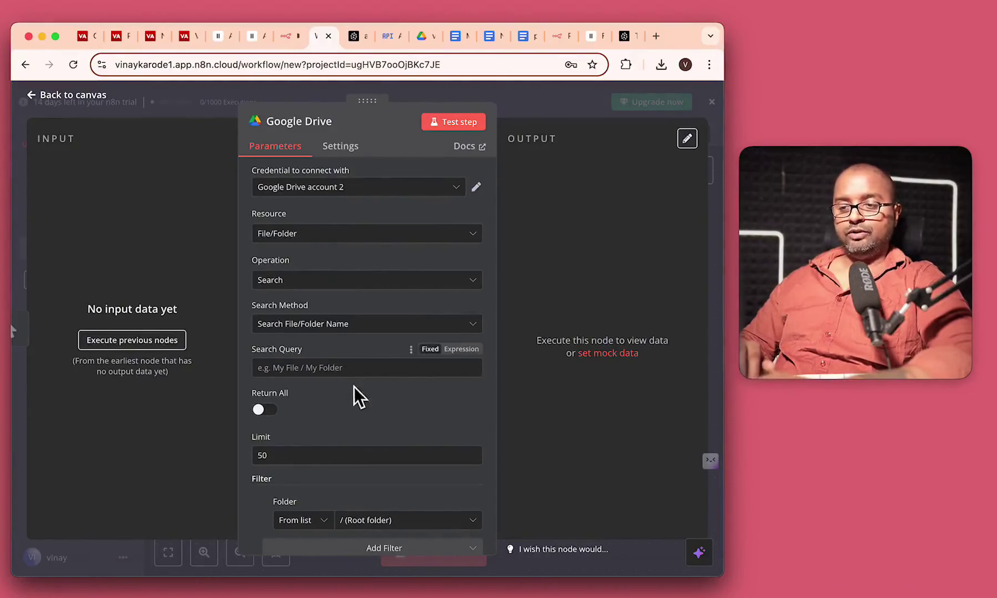
# Re-add the Google Drive search's Folder filter, set it to virgin active voice agent and check that folder in Google Drive.
pyautogui.scroll(-3, 356, 396)
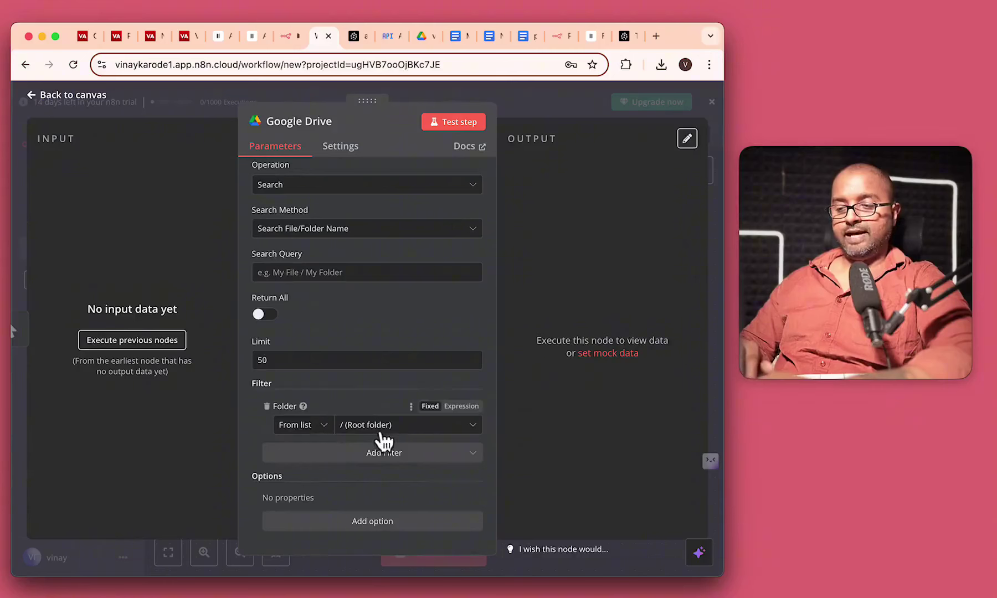
pyautogui.click(267, 407)
pyautogui.click(369, 453)
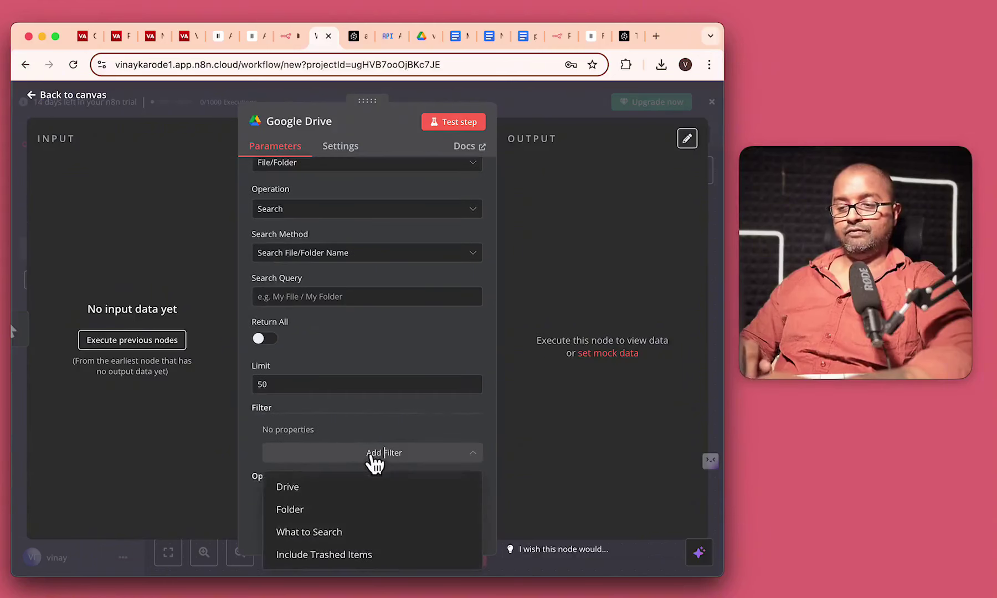
pyautogui.click(313, 511)
pyautogui.scroll(-1, 377, 450)
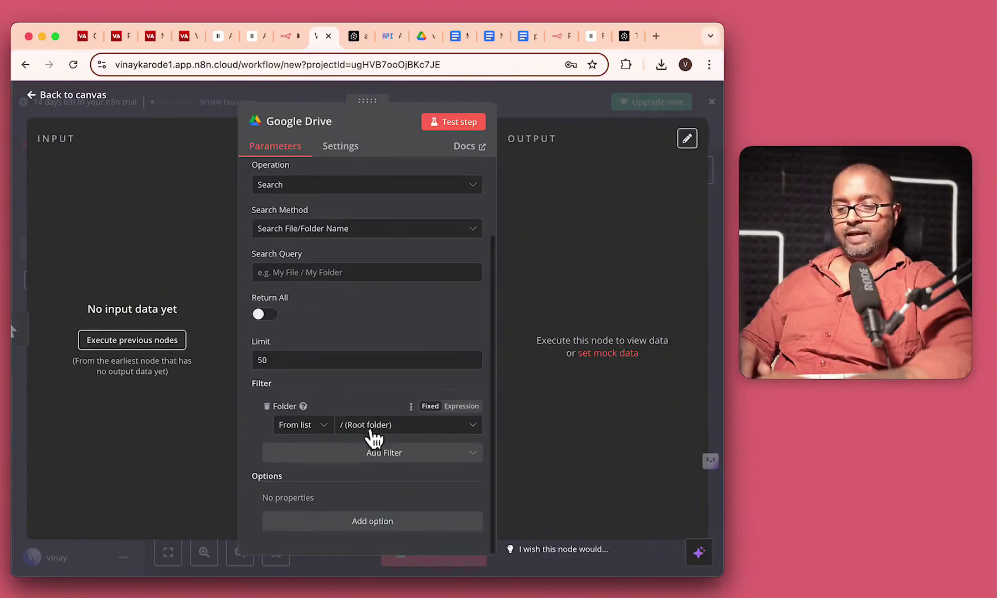
pyautogui.click(371, 431)
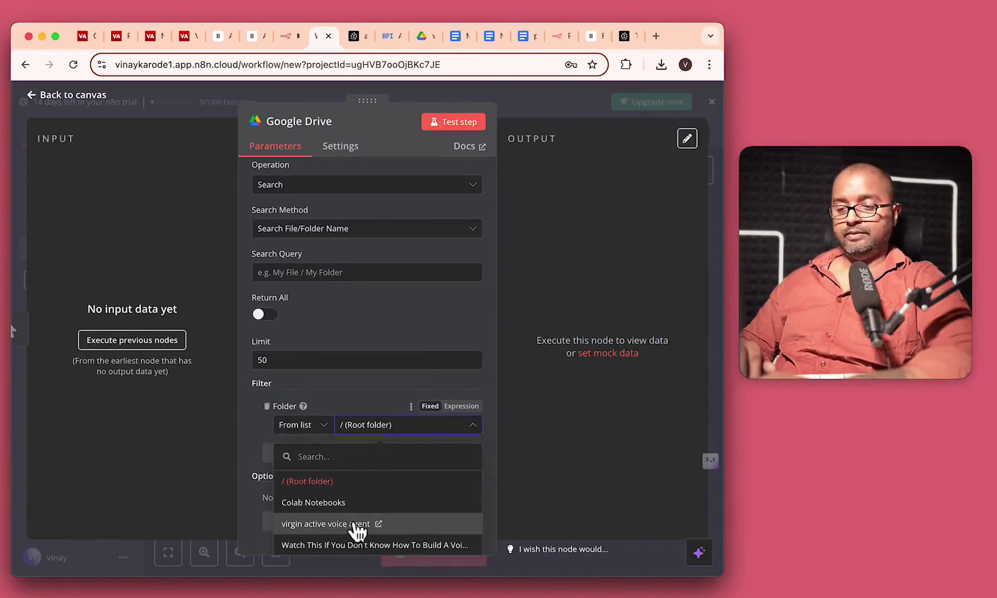
pyautogui.click(325, 525)
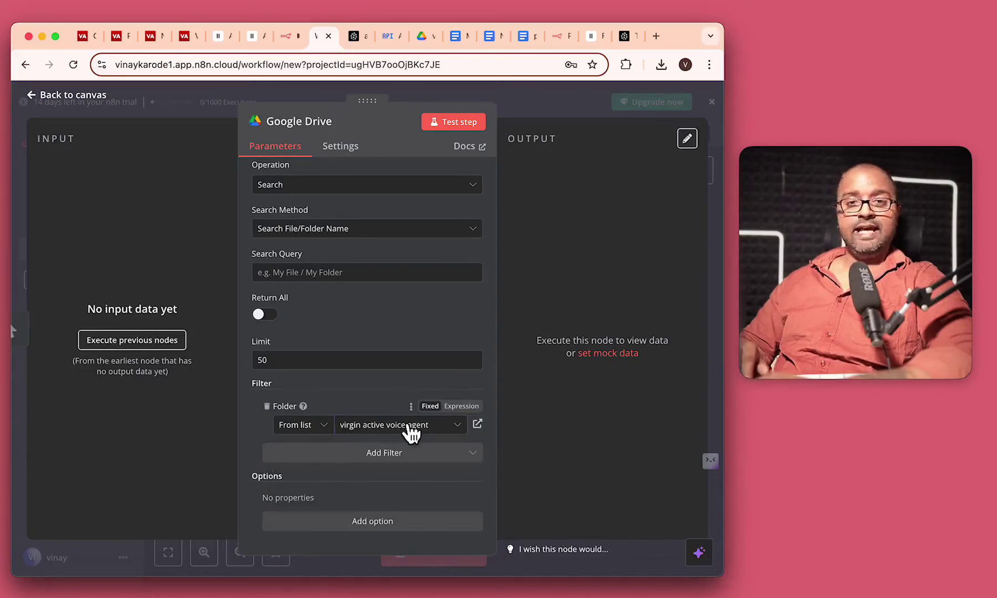
pyautogui.click(424, 36)
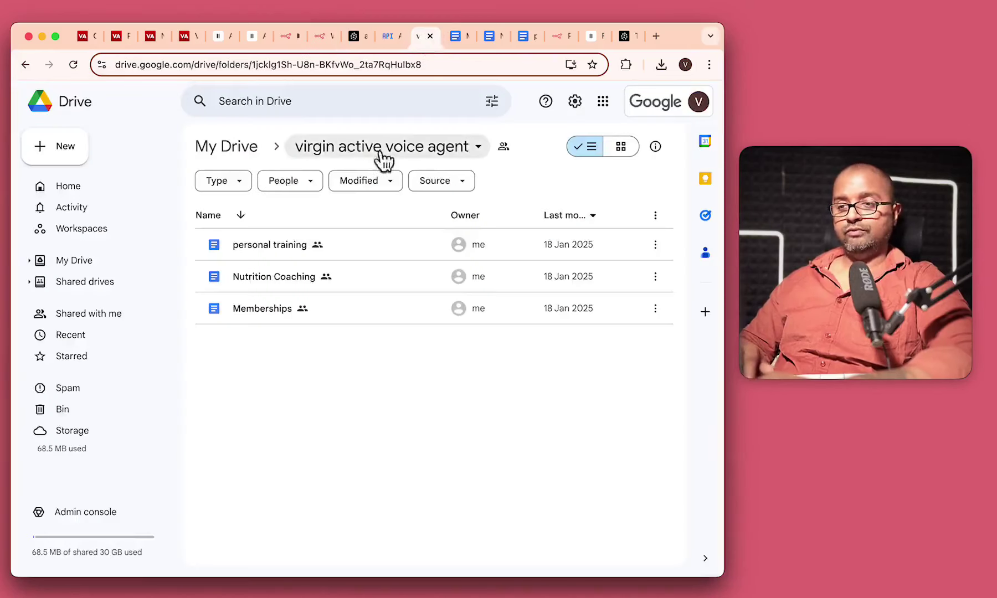
# Compare the file names in the Google Drive search output with the virgin active voice agent folder and return to the workflow canvas.
pyautogui.click(322, 38)
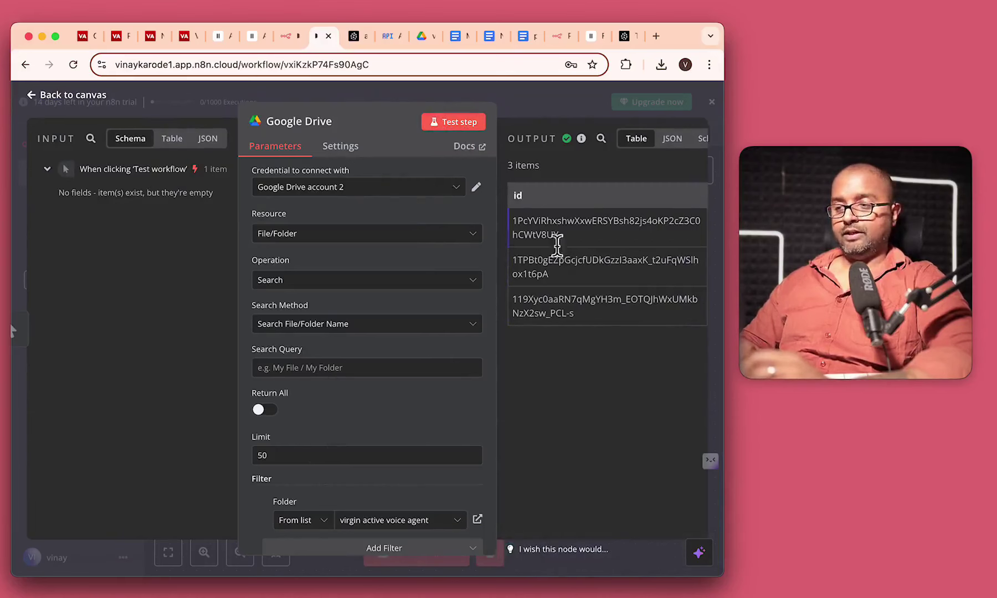
pyautogui.hscroll(5, 596, 300)
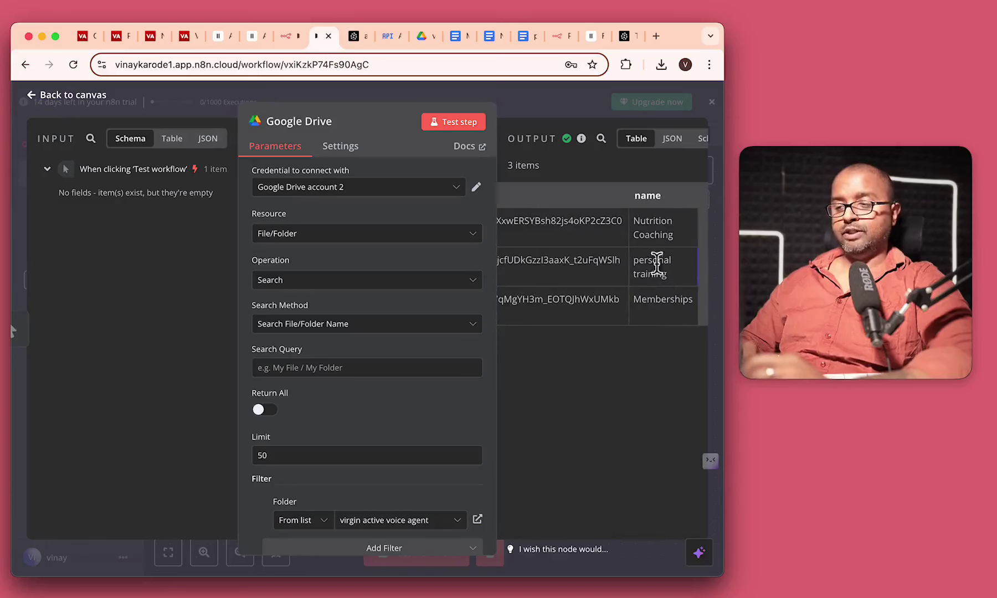
pyautogui.click(432, 39)
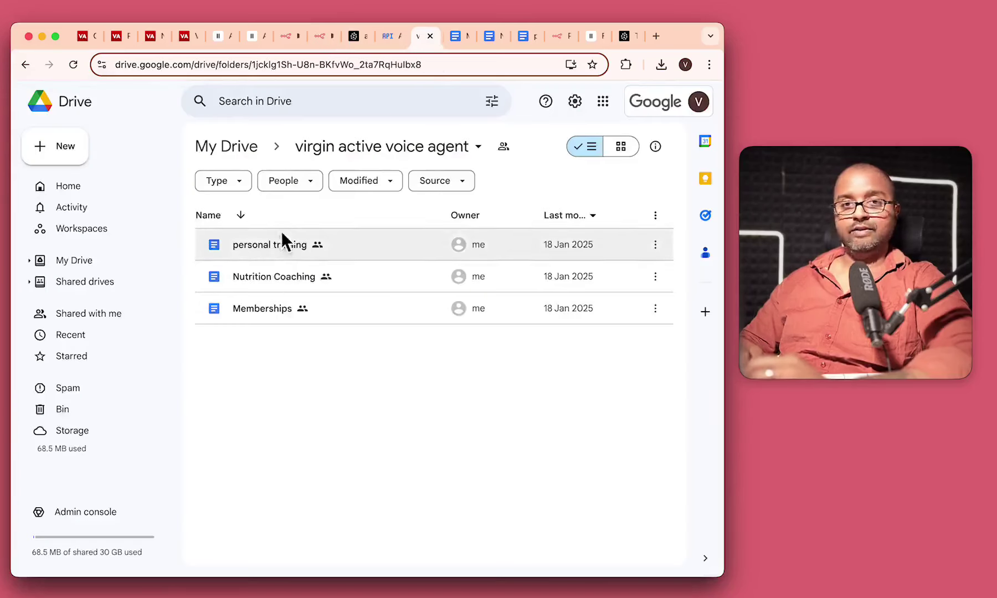
pyautogui.click(318, 36)
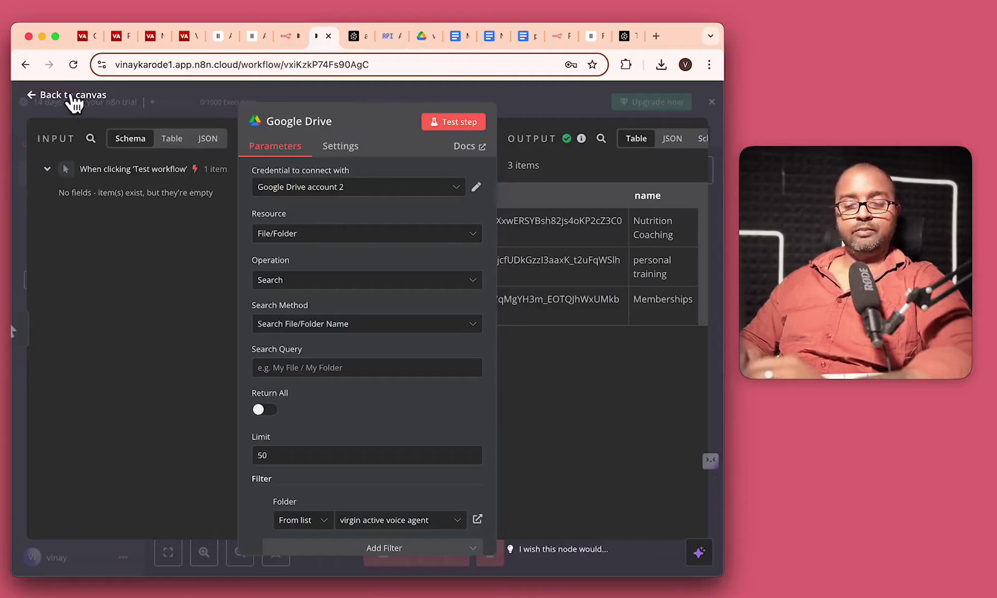
pyautogui.click(71, 95)
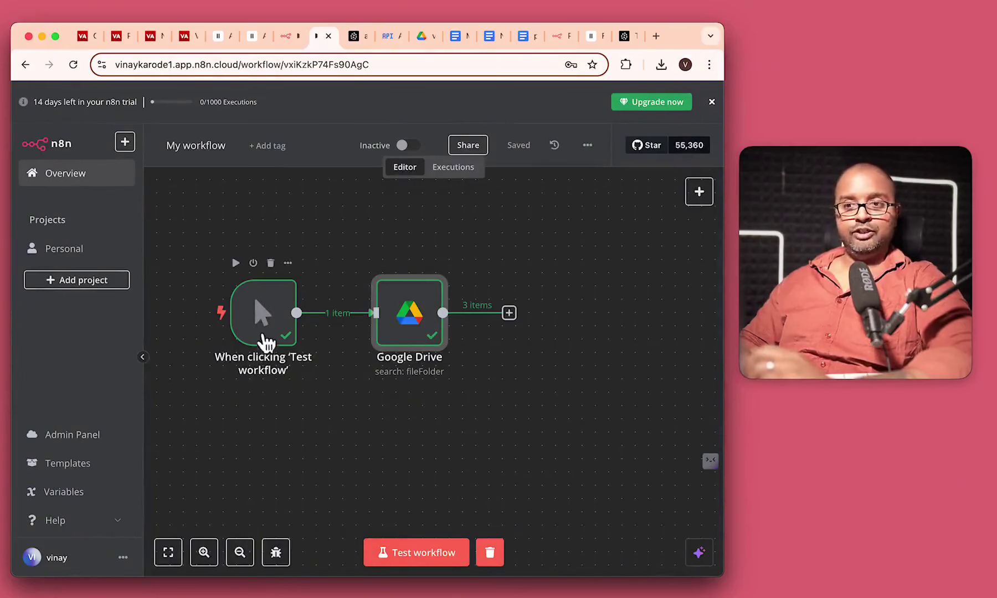
pyautogui.click(428, 540)
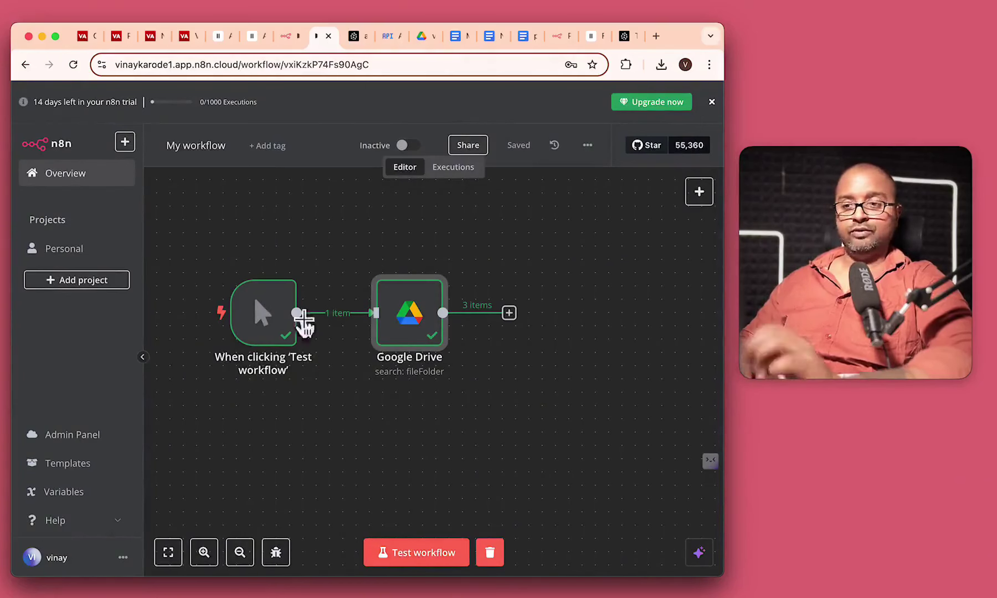
# Add a Google Drive node with the Download file action after the Google Drive search node.
pyautogui.hscroll(5, 429, 385)
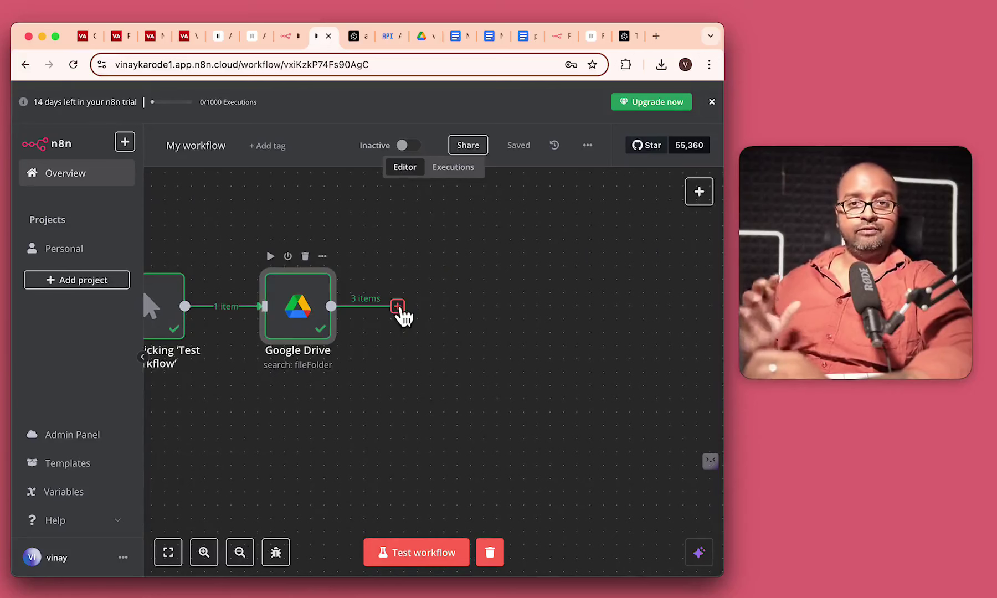
pyautogui.hscroll(2, 404, 316)
pyautogui.click(361, 308)
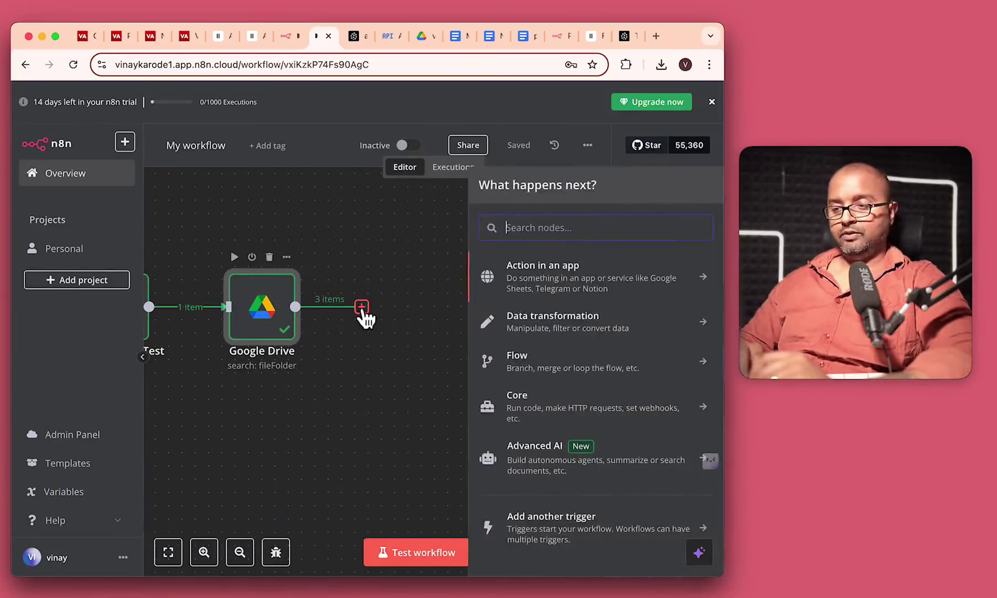
pyautogui.write('drive')
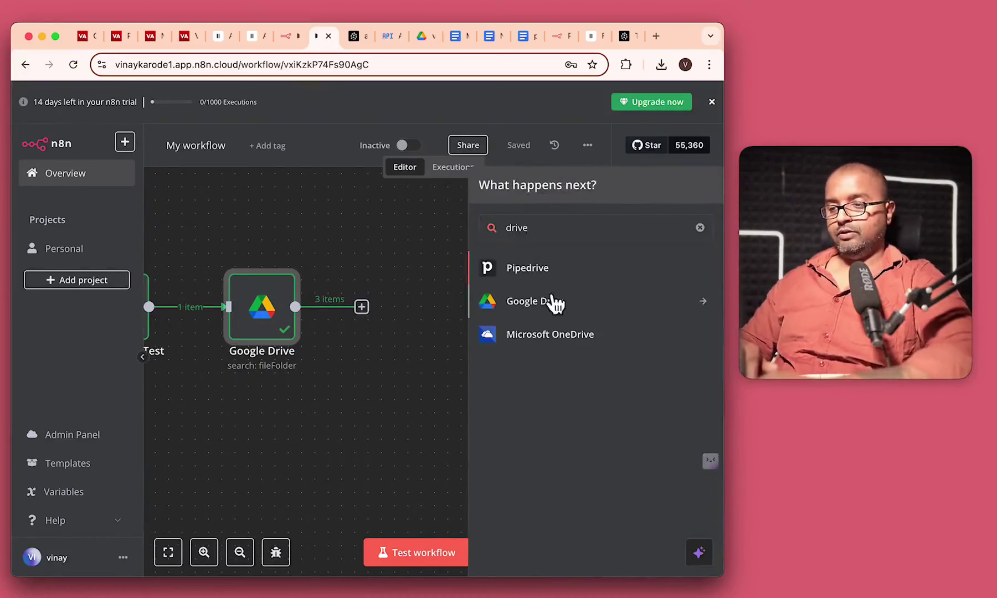
pyautogui.click(551, 301)
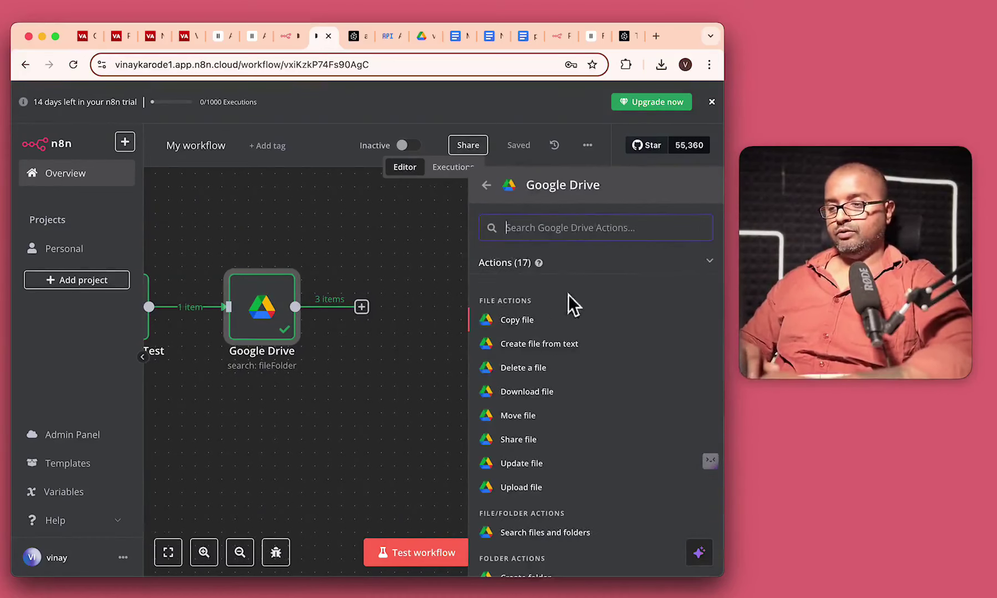
pyautogui.click(543, 392)
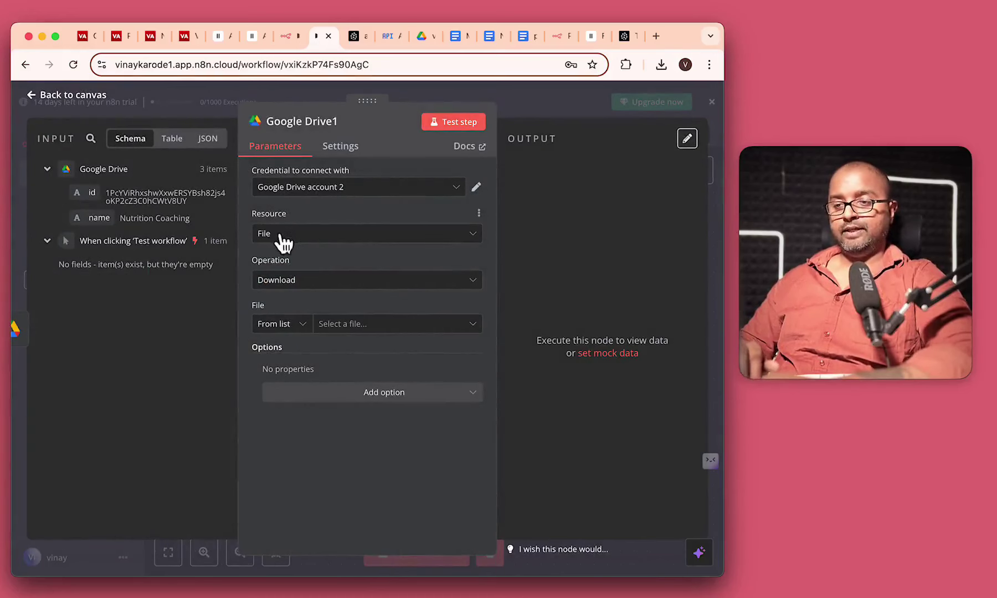
# Set the download node's File to By ID and map it to the search output's id, {{ $json.id }}.
pyautogui.click(292, 326)
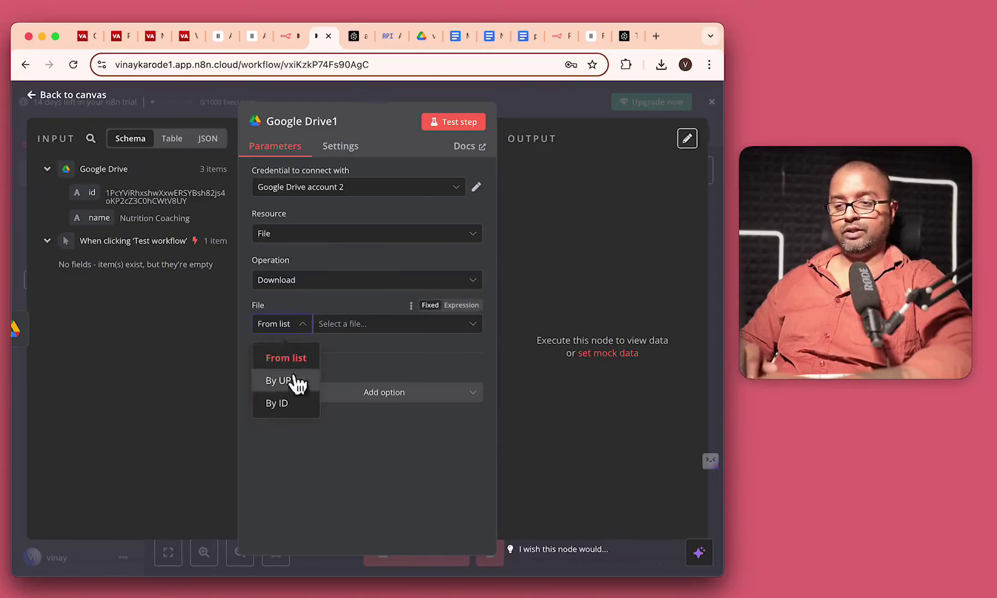
pyautogui.click(279, 403)
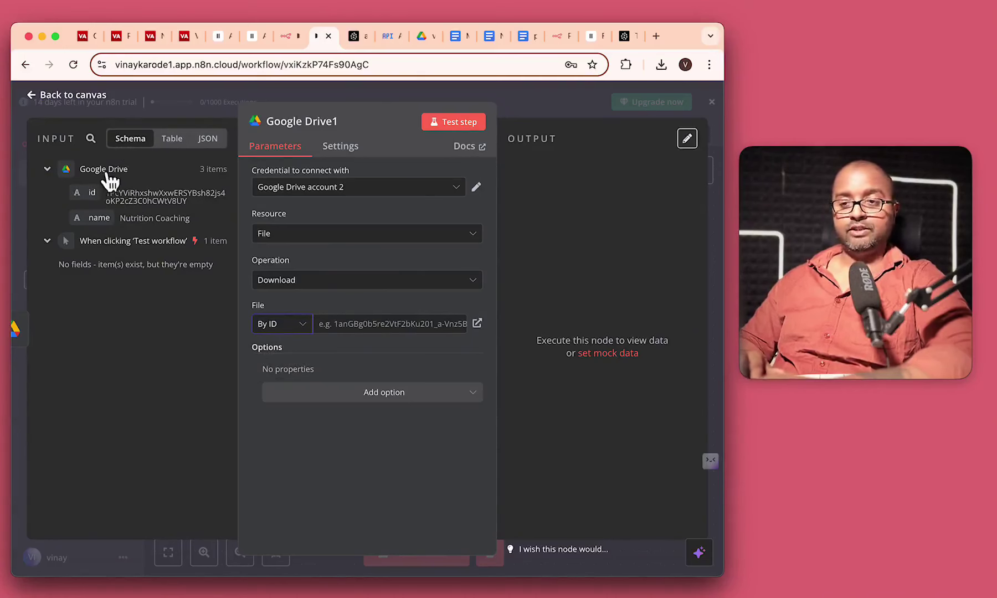
pyautogui.moveTo(84, 193); pyautogui.dragTo(349, 331)
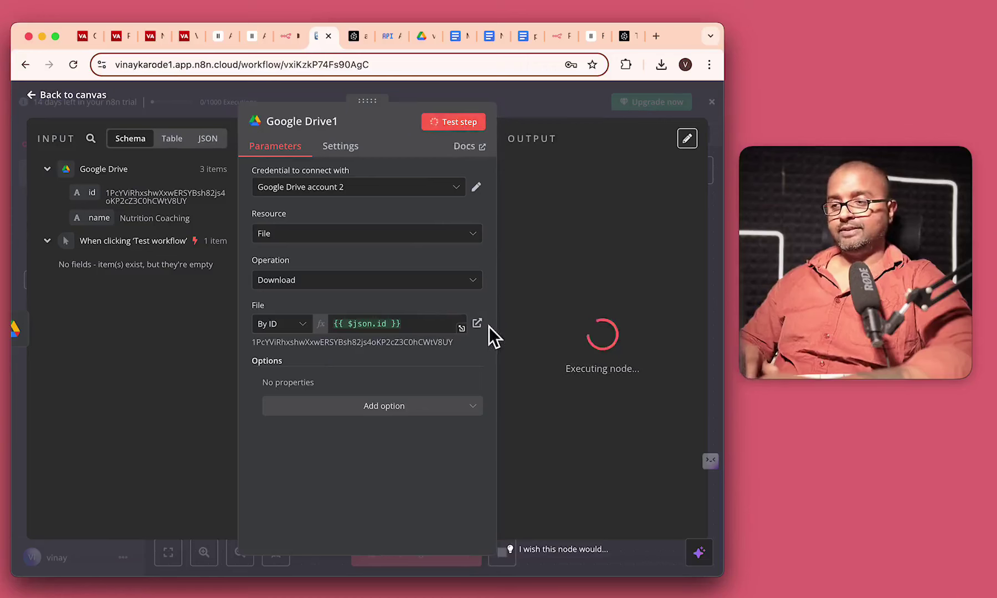
# Test the download node, review the details of each downloaded file in its output and return to the canvas.
pyautogui.scroll(-1, 558, 396)
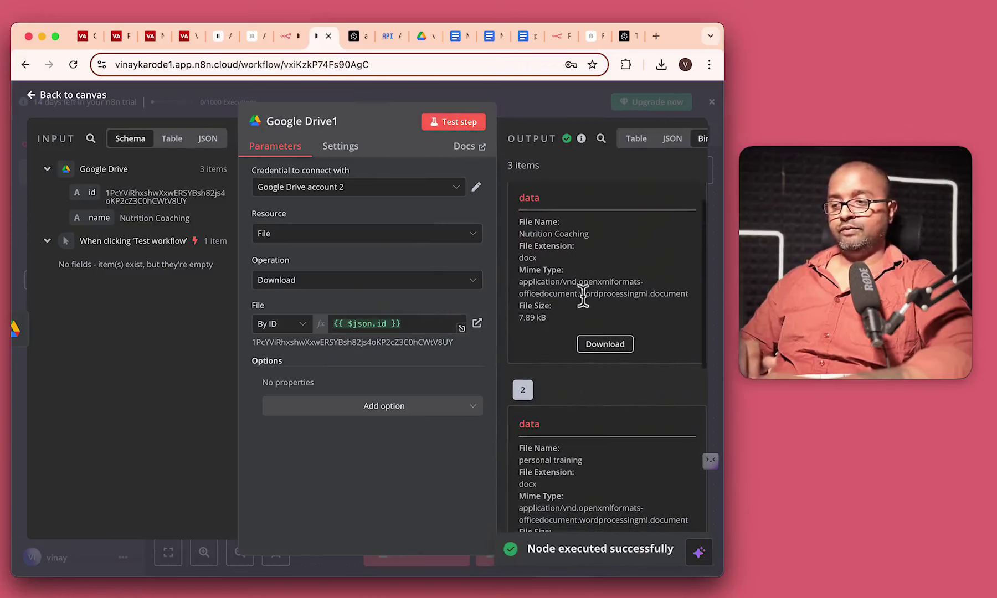
pyautogui.moveTo(524, 242); pyautogui.dragTo(568, 240)
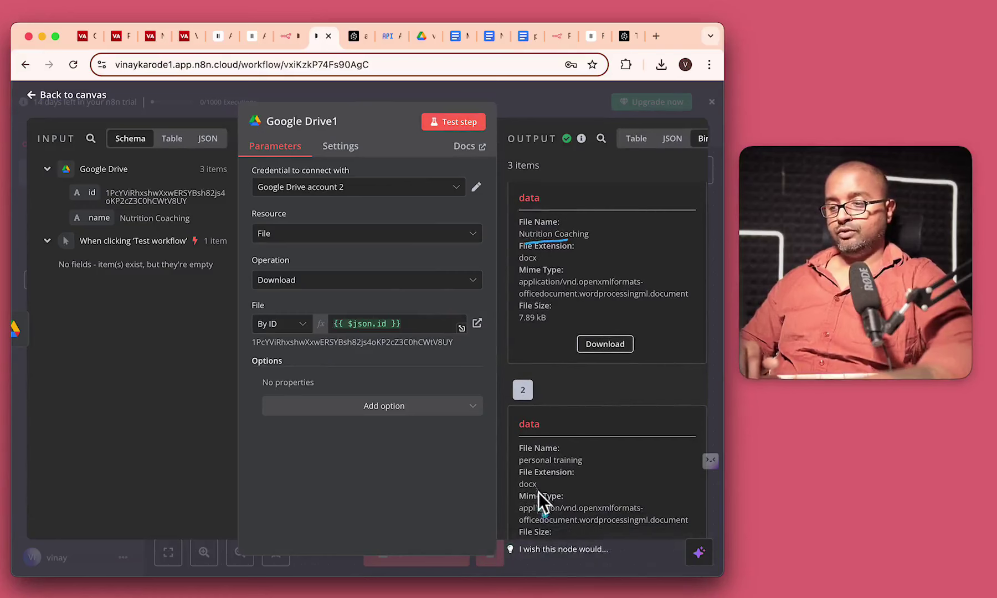
pyautogui.scroll(-10, 592, 488)
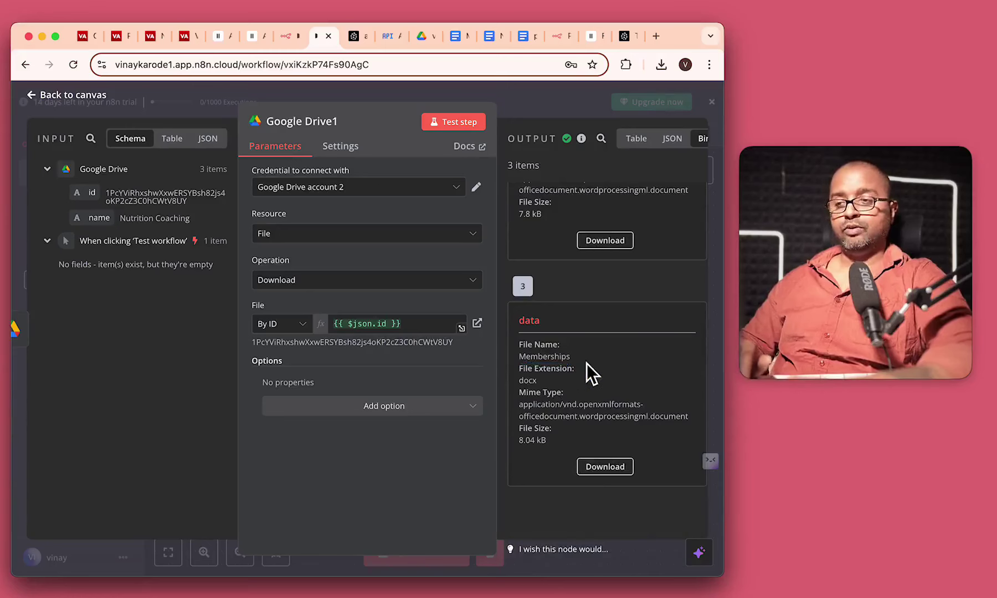
pyautogui.click(77, 97)
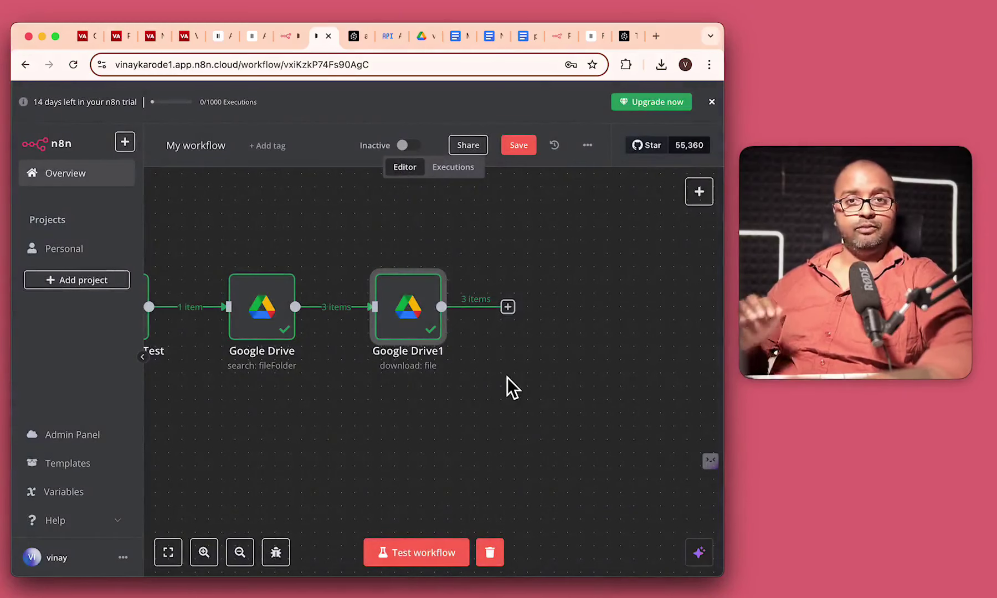
# Add a Loop Over Items (Split in Batches) node after the download node and return to the canvas.
pyautogui.hscroll(3, 437, 406)
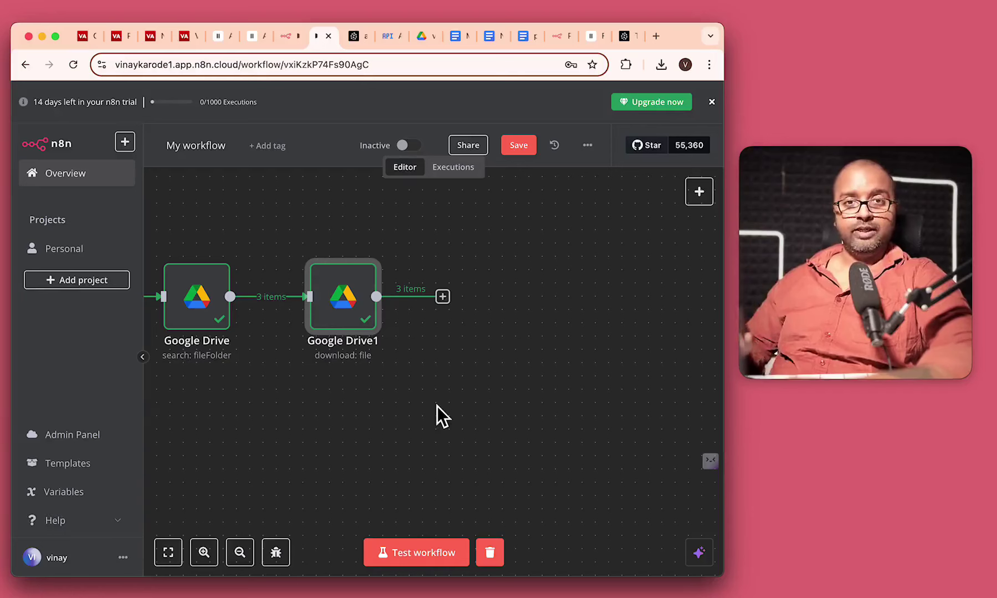
pyautogui.click(445, 297)
pyautogui.write('lo')
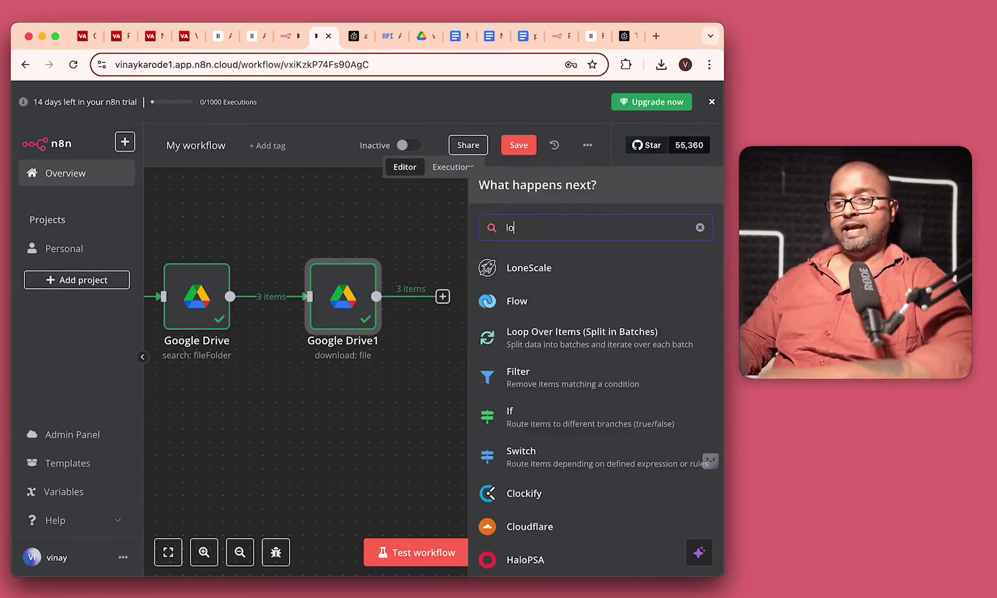
pyautogui.write('op')
pyautogui.press('Return')
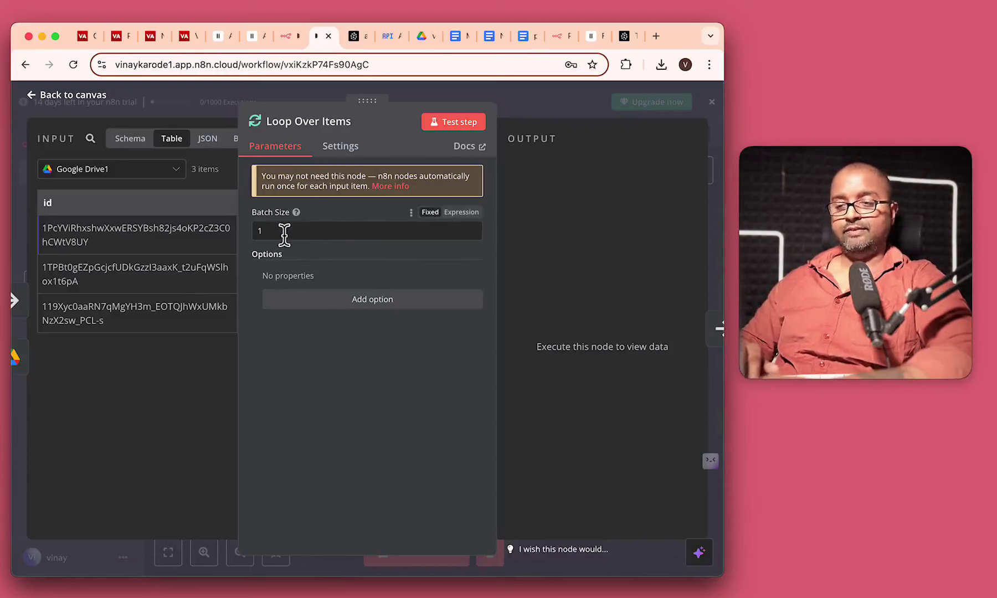
pyautogui.click(56, 97)
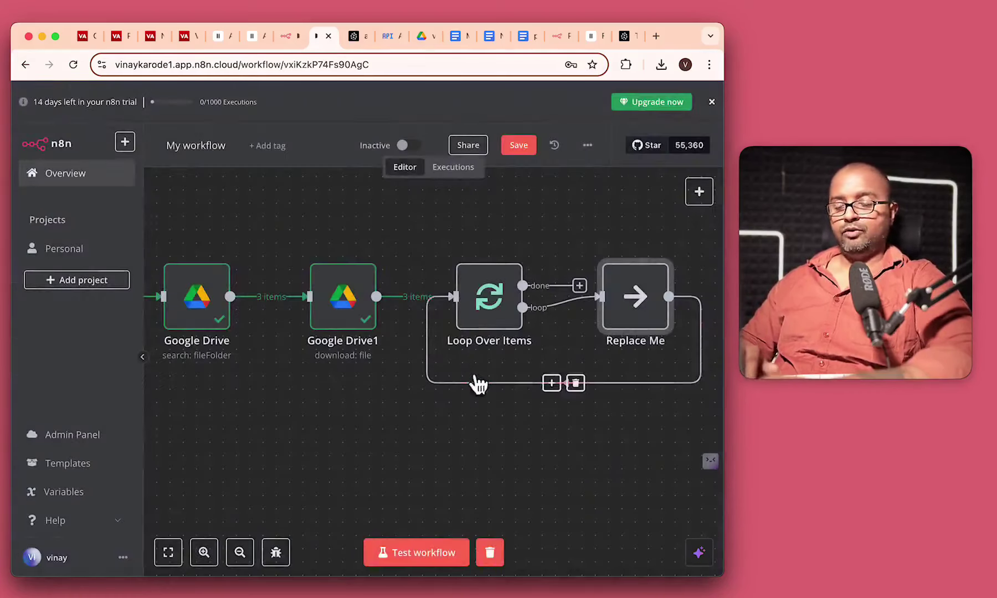
# Delete the Replace Me placeholder node and the leftover connection running back into Loop Over Items.
pyautogui.hscroll(5, 499, 415)
pyautogui.moveTo(507, 319)
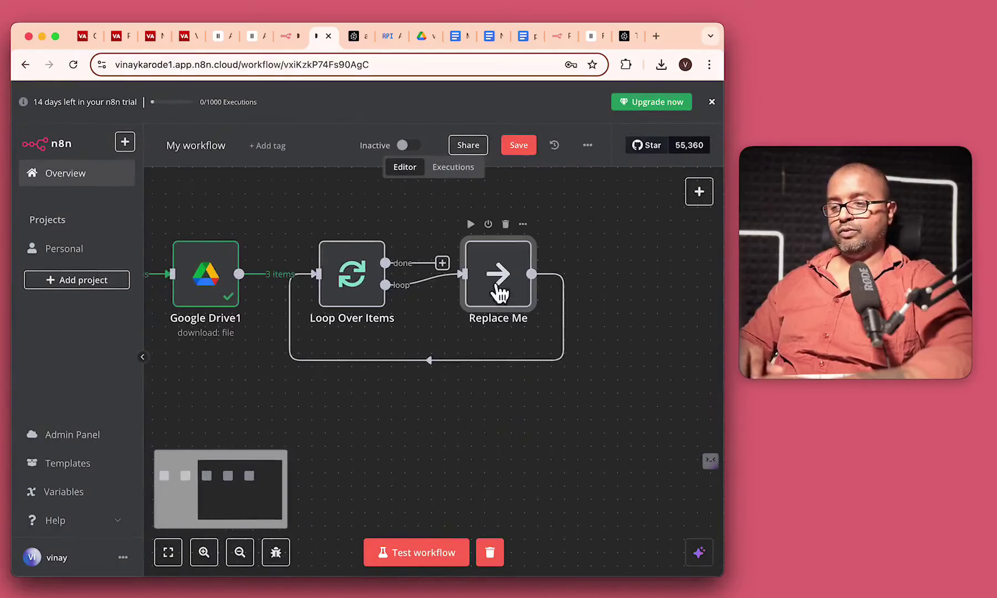
pyautogui.click(505, 224)
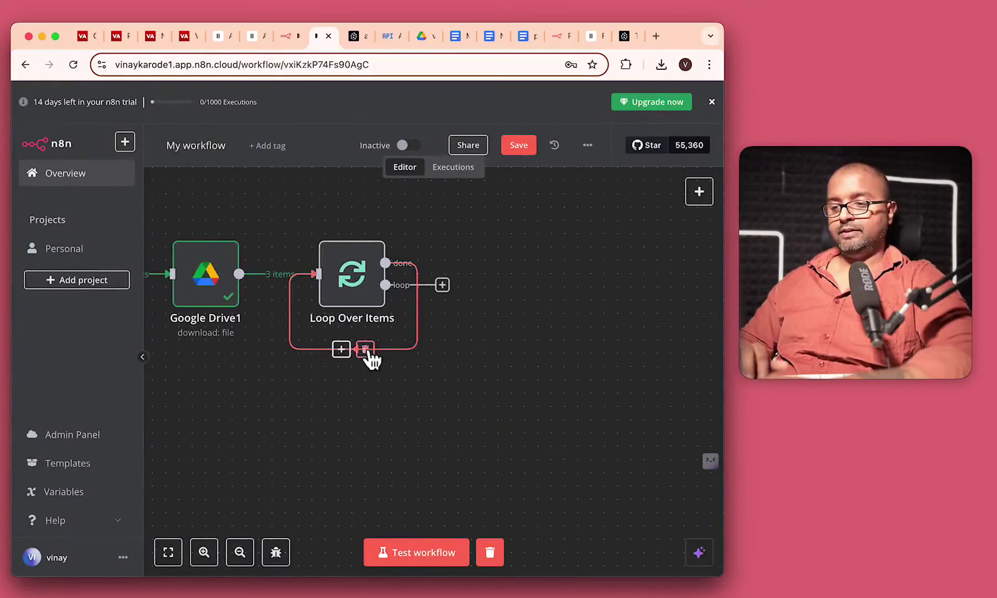
pyautogui.click(367, 351)
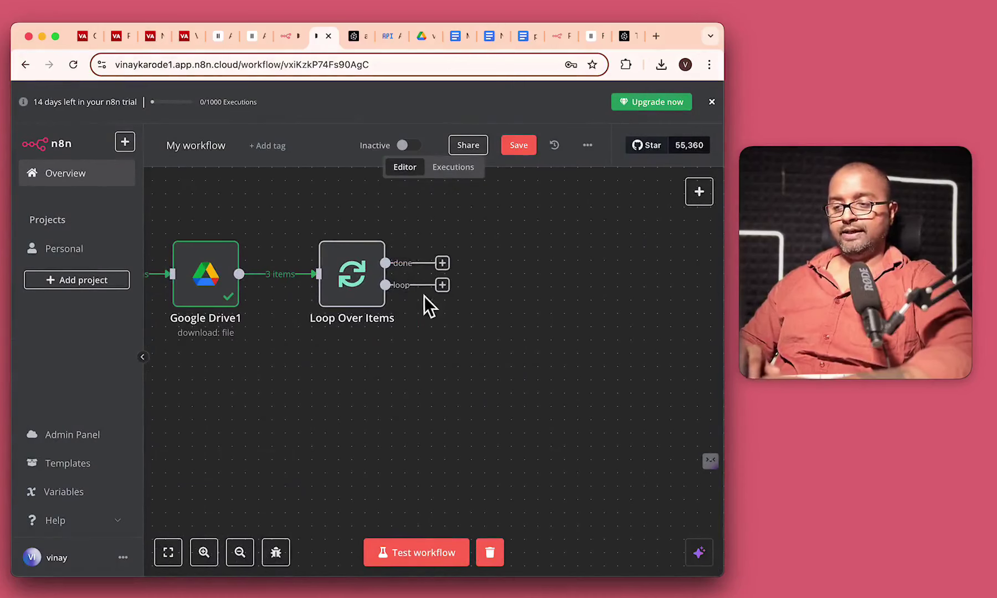
# Add a Pinecone Vector Store node with the Add documents to vector store action on the loop output of Loop Over Items.
pyautogui.click(442, 285)
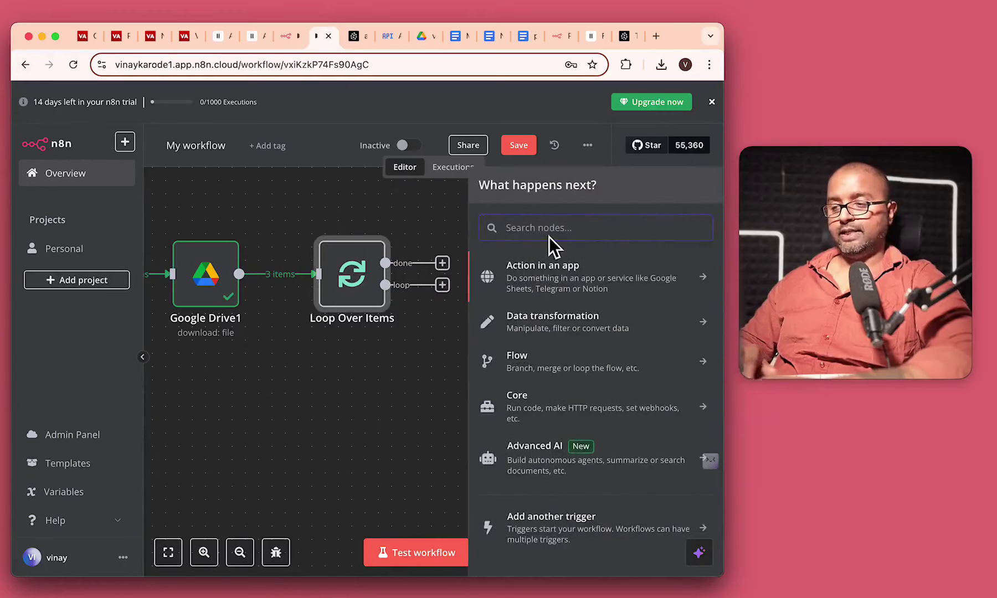
pyautogui.write('pine')
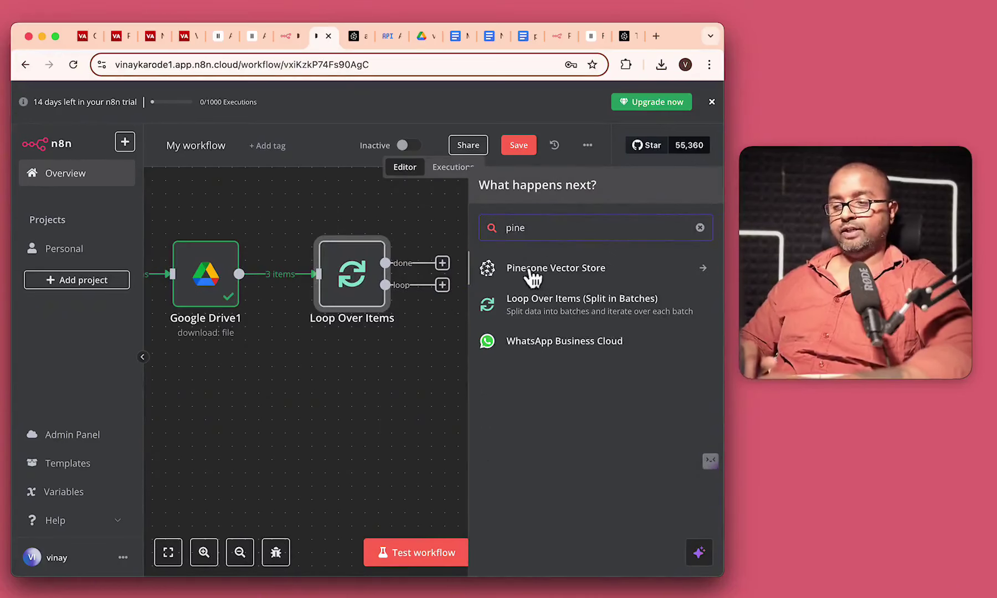
pyautogui.click(552, 273)
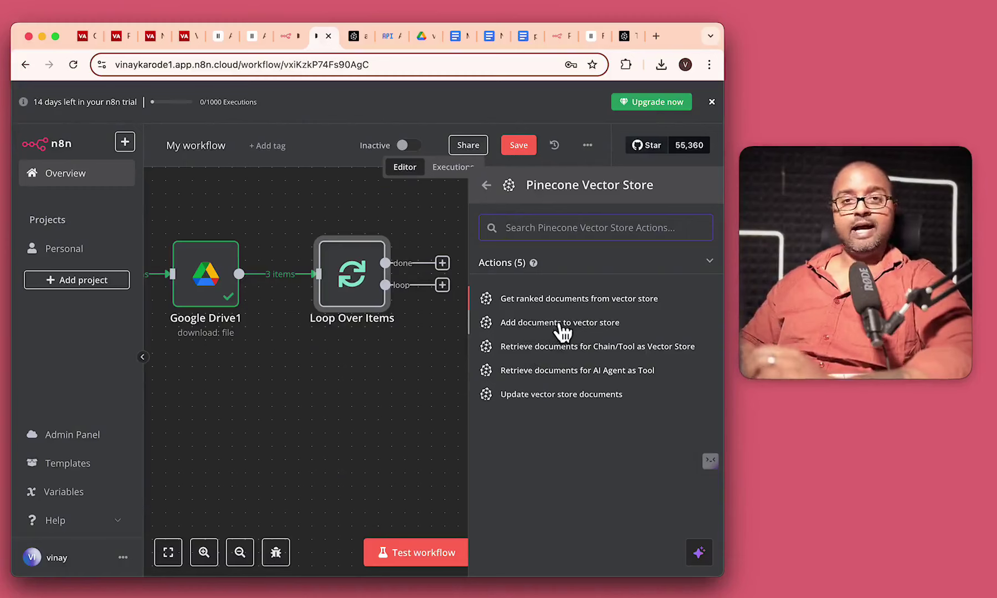
pyautogui.click(560, 323)
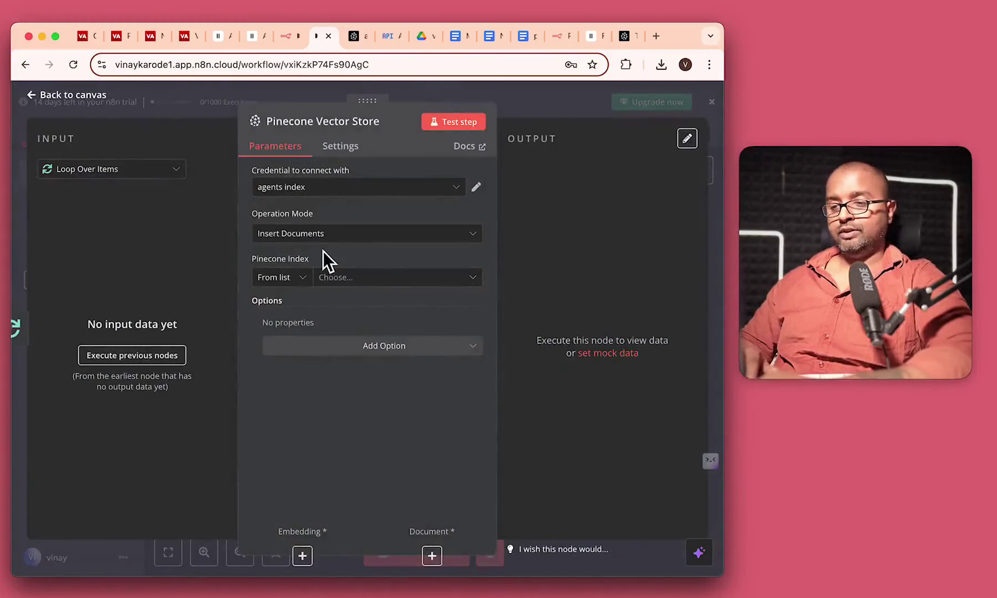
pyautogui.click(458, 197)
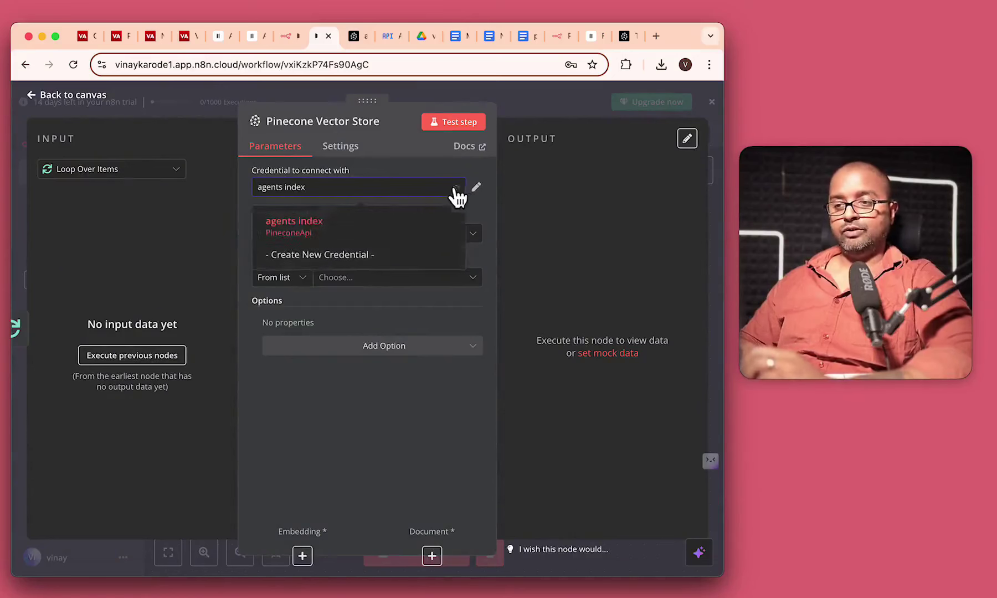
pyautogui.click(308, 257)
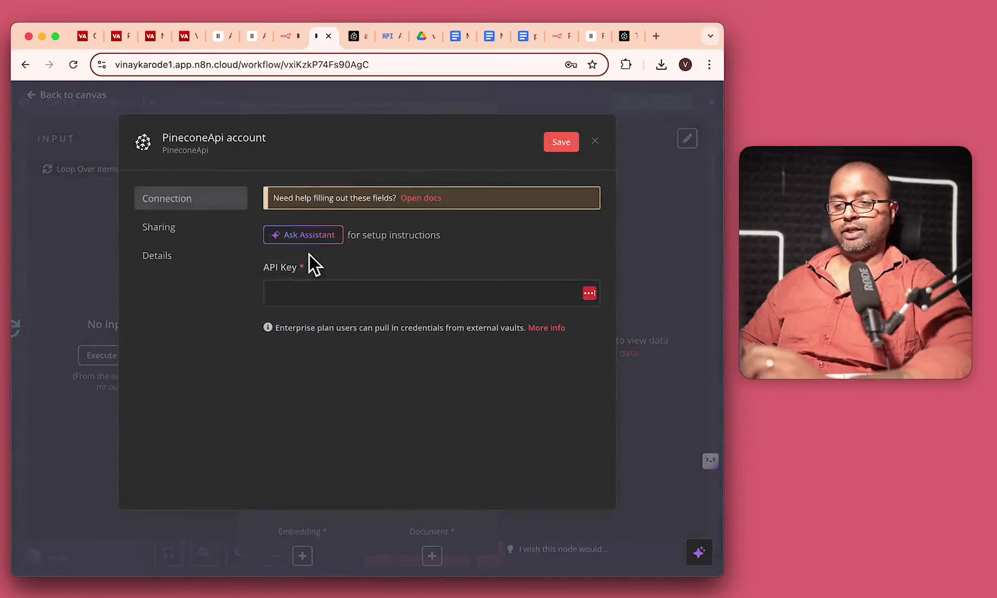
pyautogui.click(296, 305)
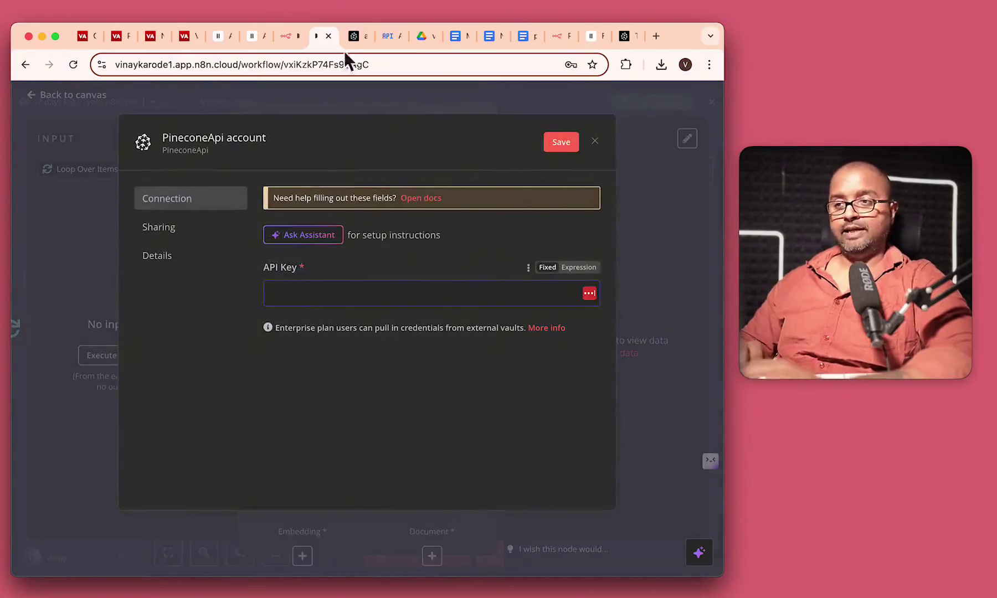
pyautogui.click(355, 40)
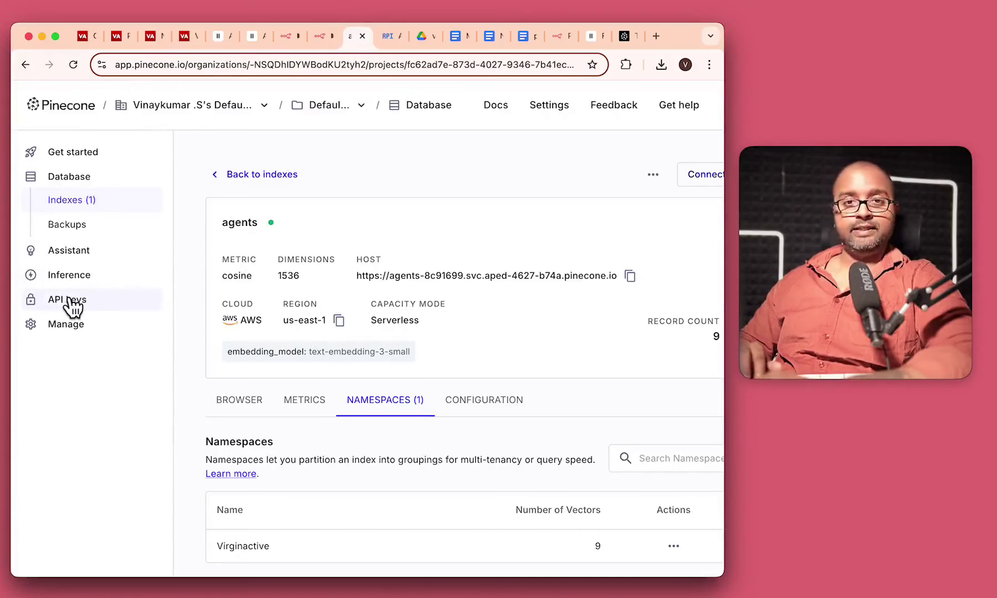
pyautogui.click(317, 36)
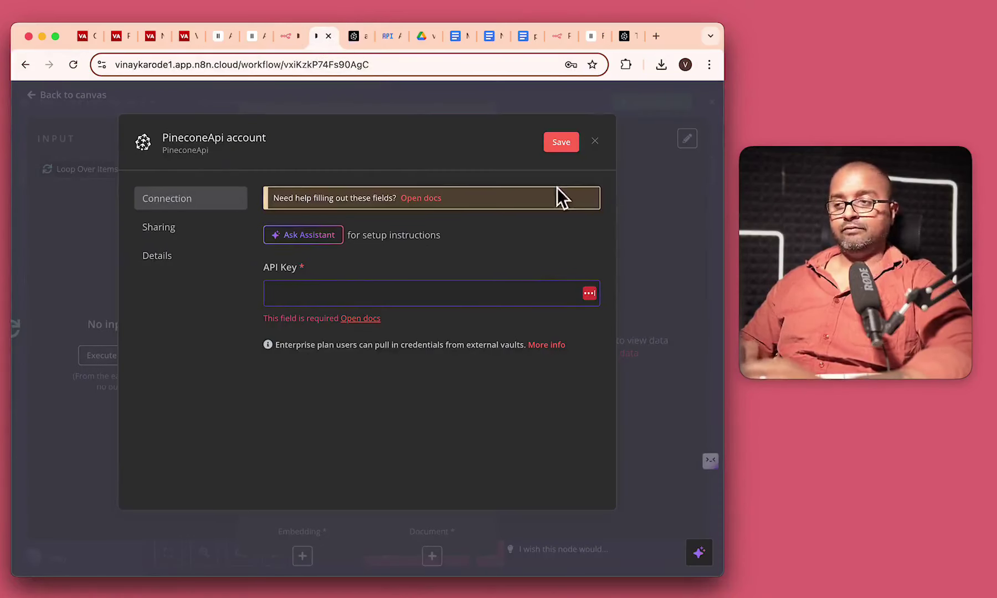
pyautogui.click(595, 141)
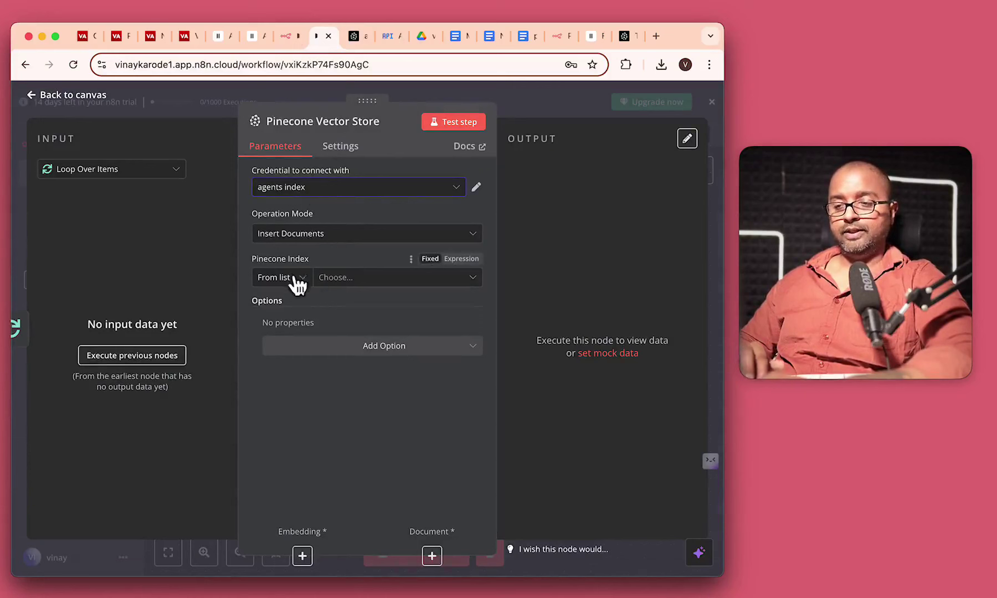
# Set the Pinecone Vector Store node's Pinecone Index to agents.
pyautogui.click(337, 283)
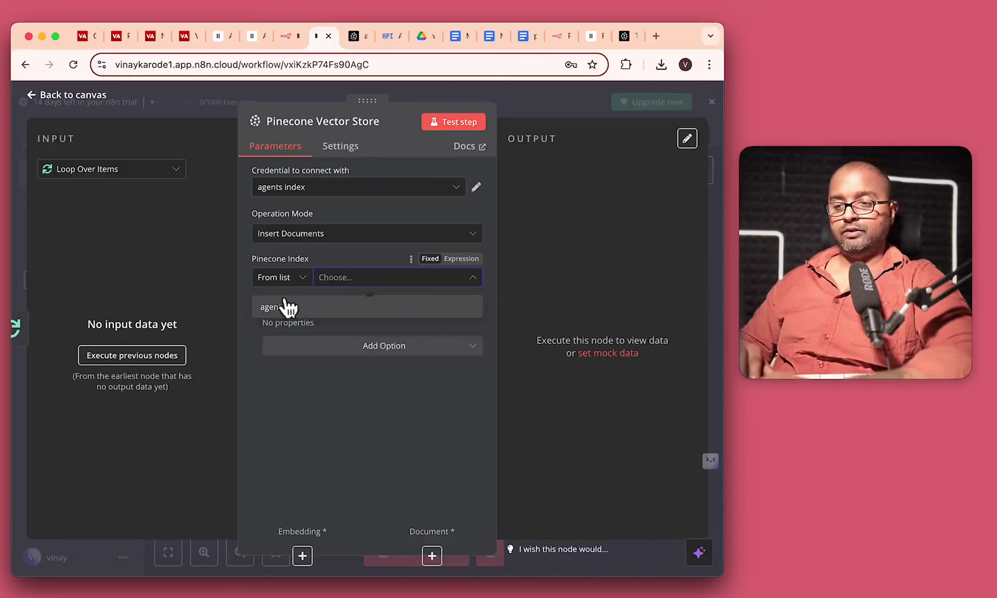
pyautogui.click(288, 306)
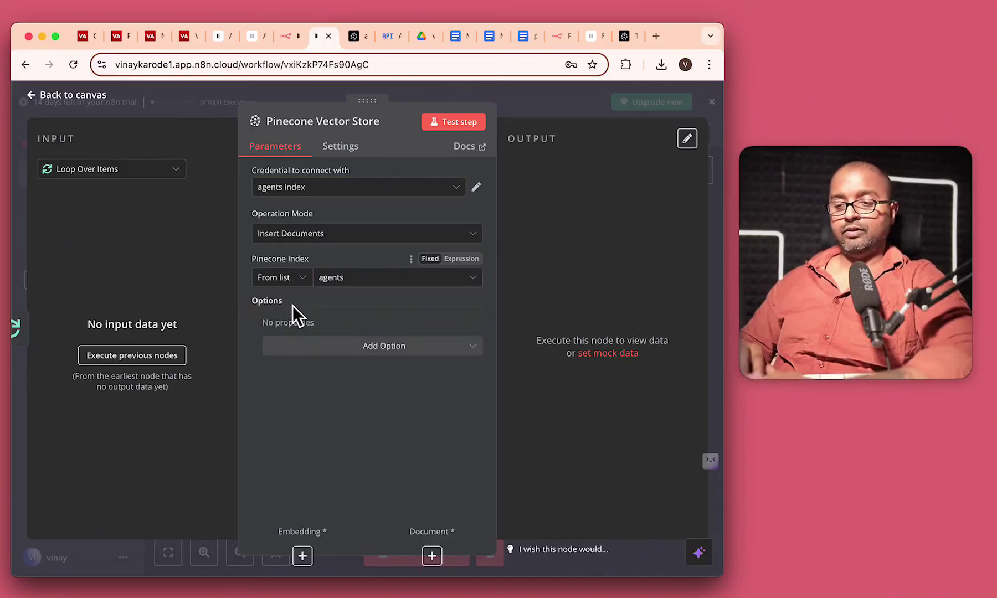
# Switch to Pinecone, examine the index list and the agents index details, and return to the n8n node settings.
pyautogui.click(353, 38)
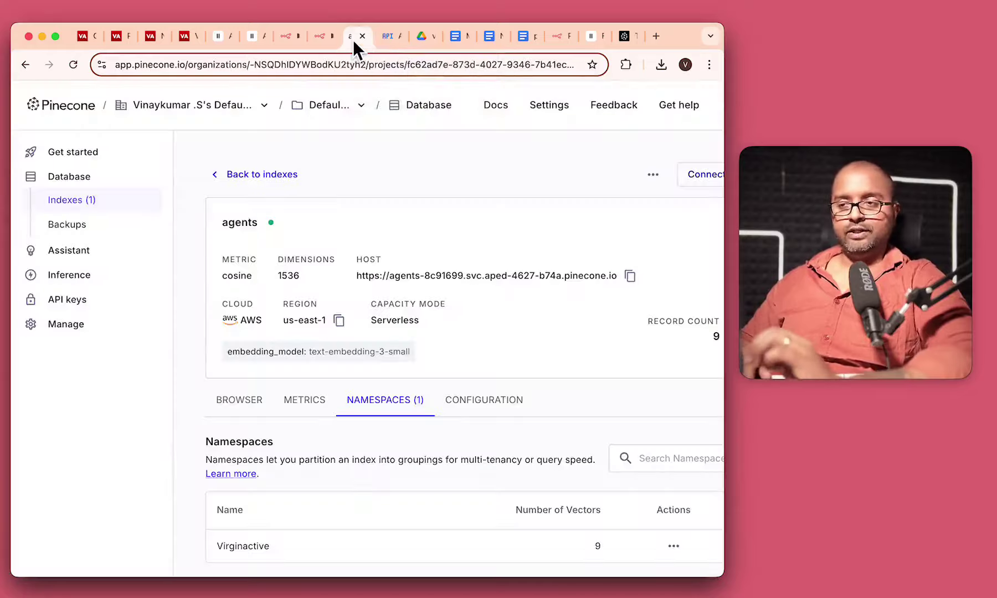
pyautogui.click(66, 180)
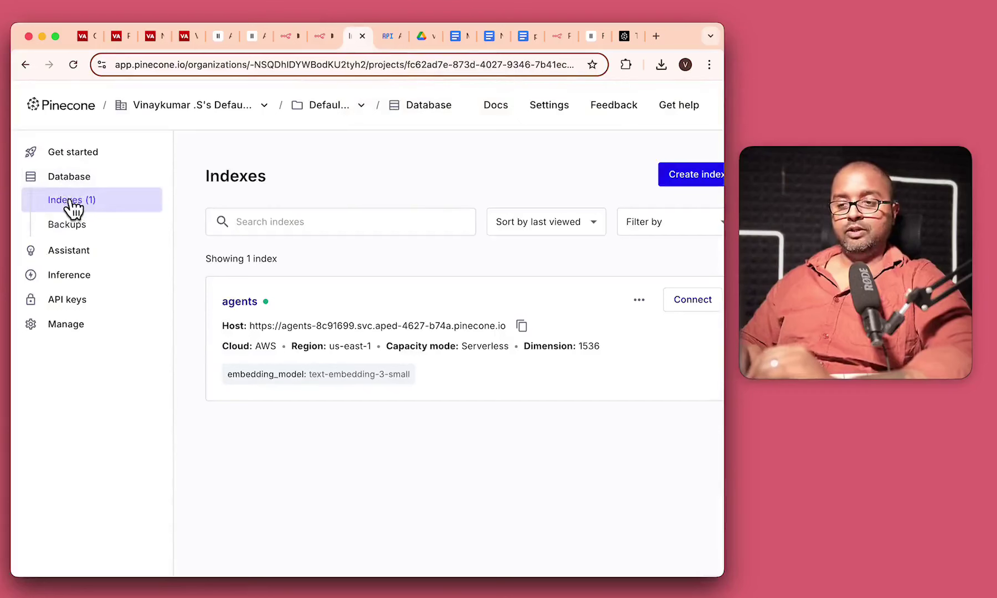
pyautogui.click(239, 303)
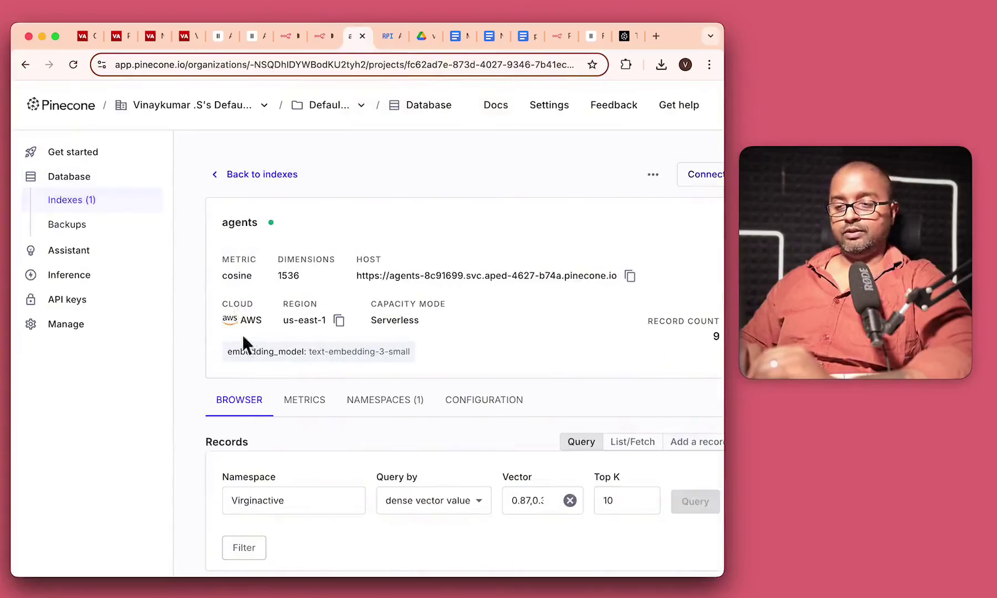
pyautogui.press('super+bracketleft')
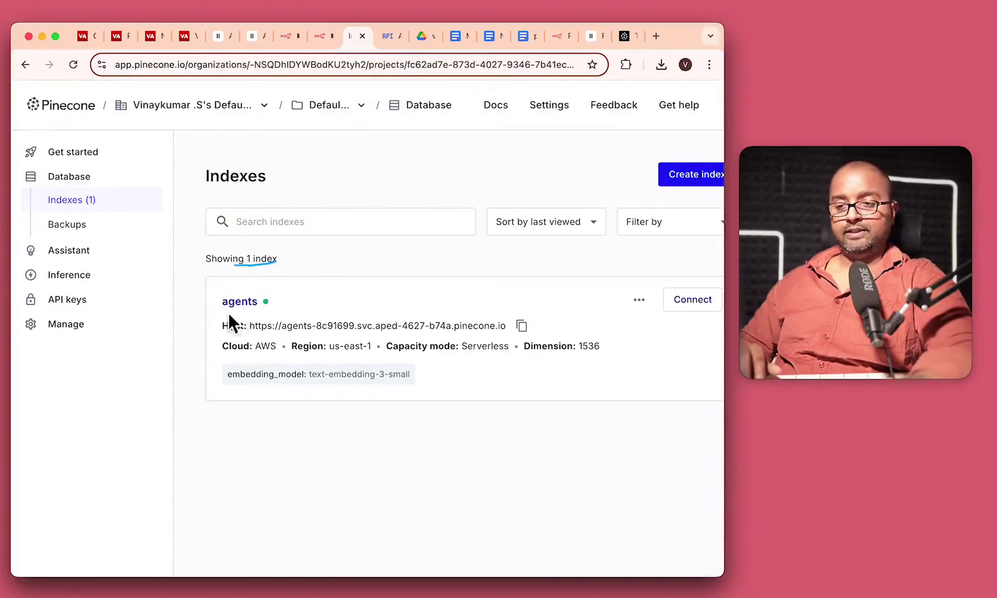
pyautogui.hscroll(2, 664, 190)
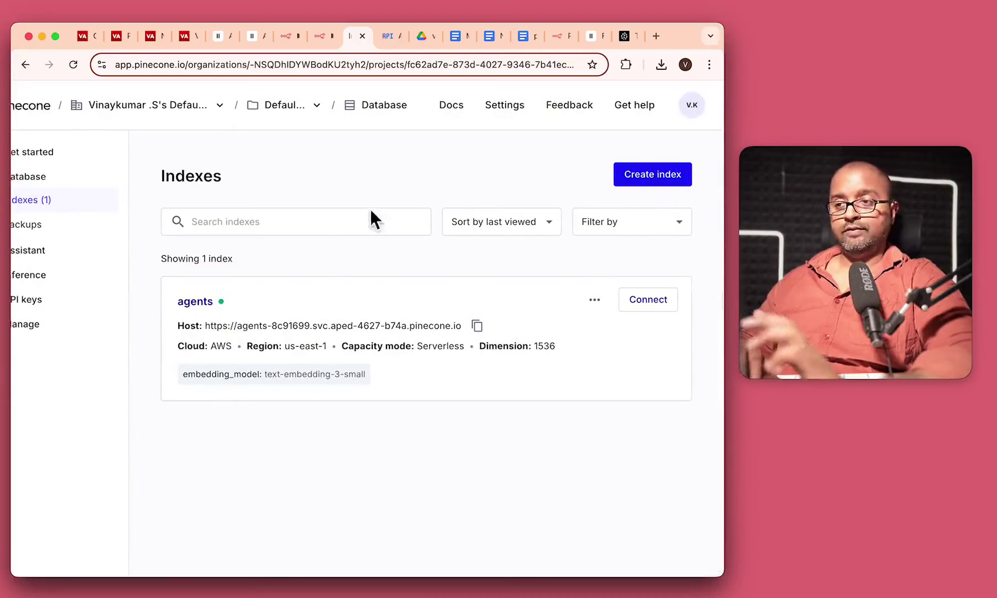
pyautogui.hscroll(-2, 366, 194)
pyautogui.click(323, 36)
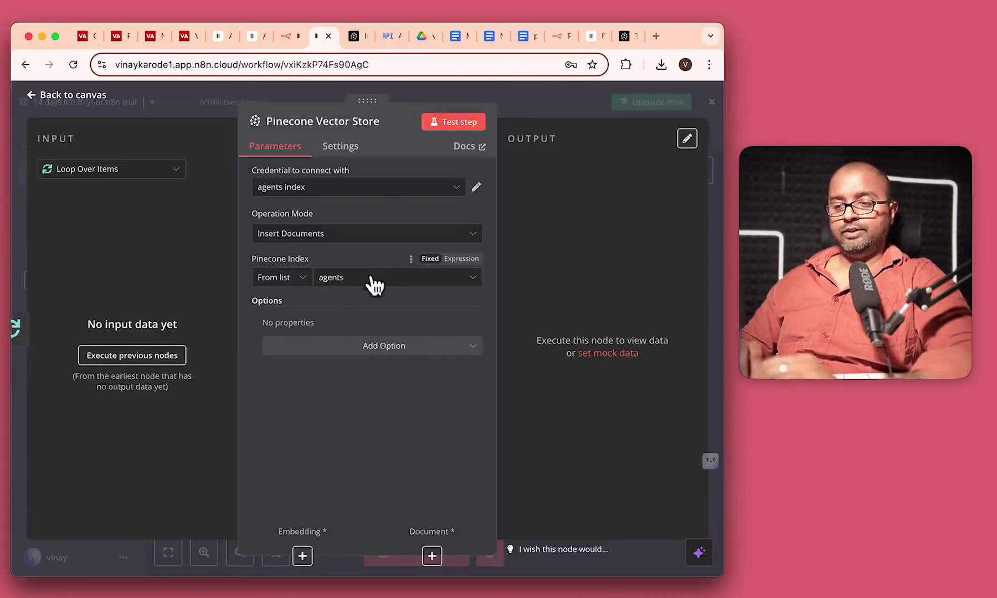
# Check the namespaces of the agents index in Pinecone and switch back to the n8n workflow.
pyautogui.click(360, 44)
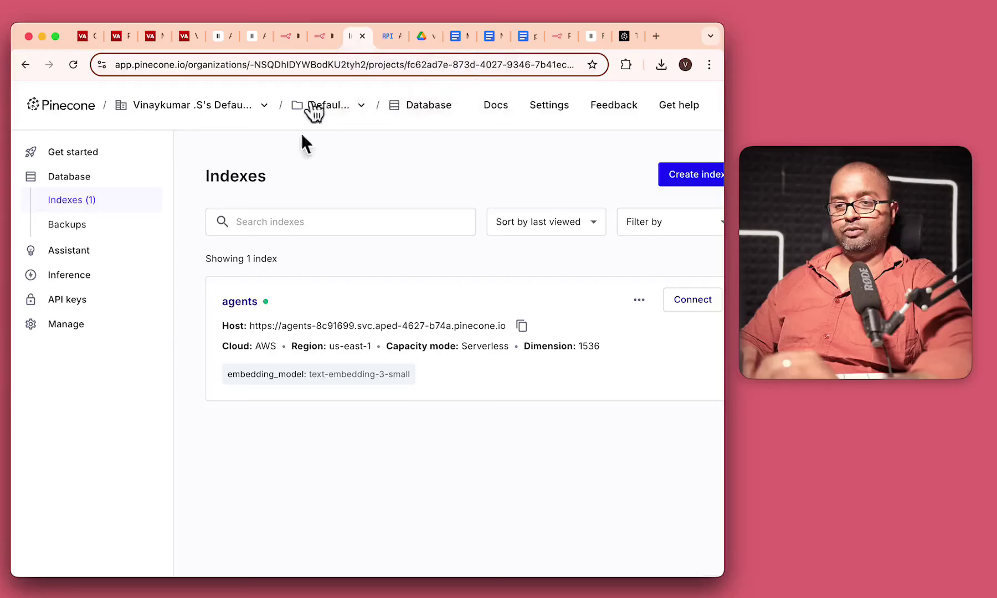
pyautogui.click(244, 303)
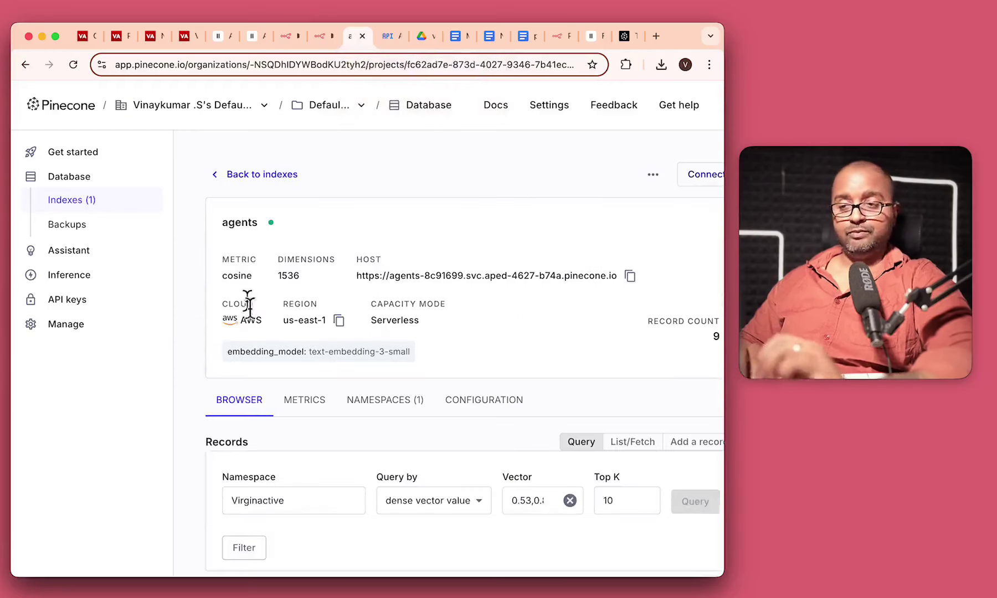
pyautogui.scroll(-3, 223, 454)
pyautogui.click(372, 228)
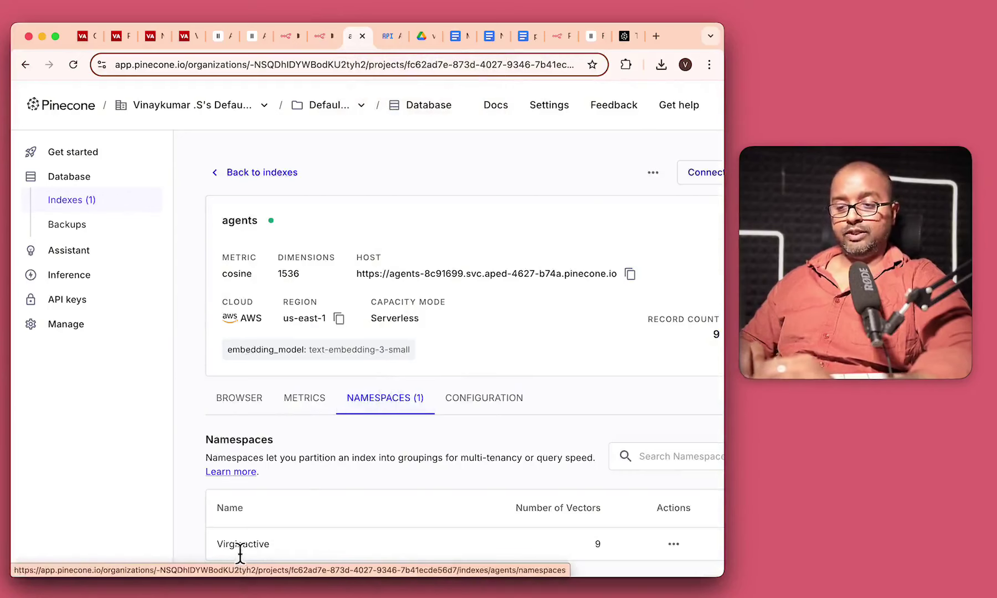
pyautogui.click(318, 47)
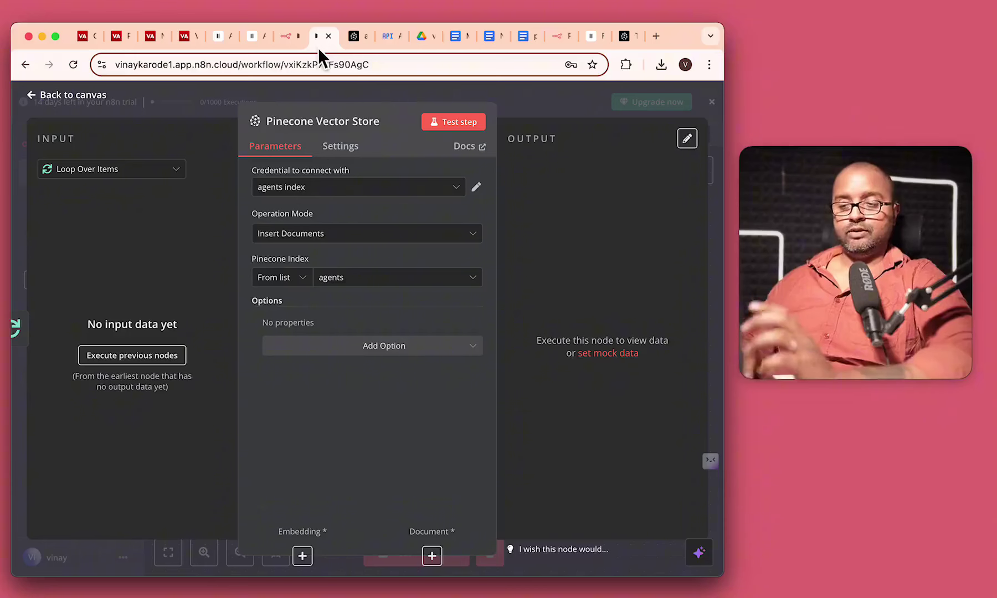
# Add the Pinecone Namespace option to the vector store node, set it to Gym and return to the canvas.
pyautogui.click(361, 354)
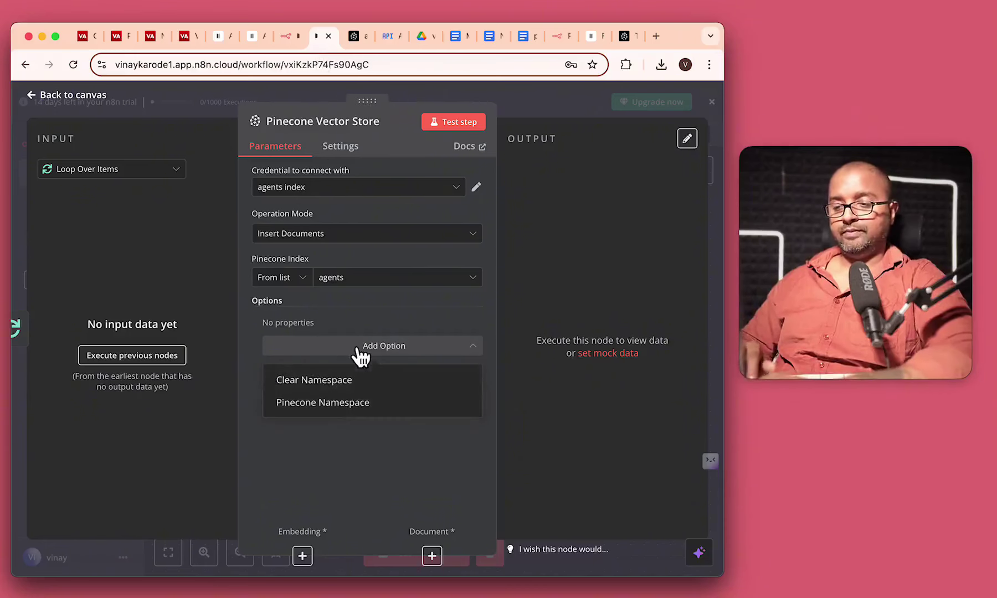
pyautogui.click(324, 404)
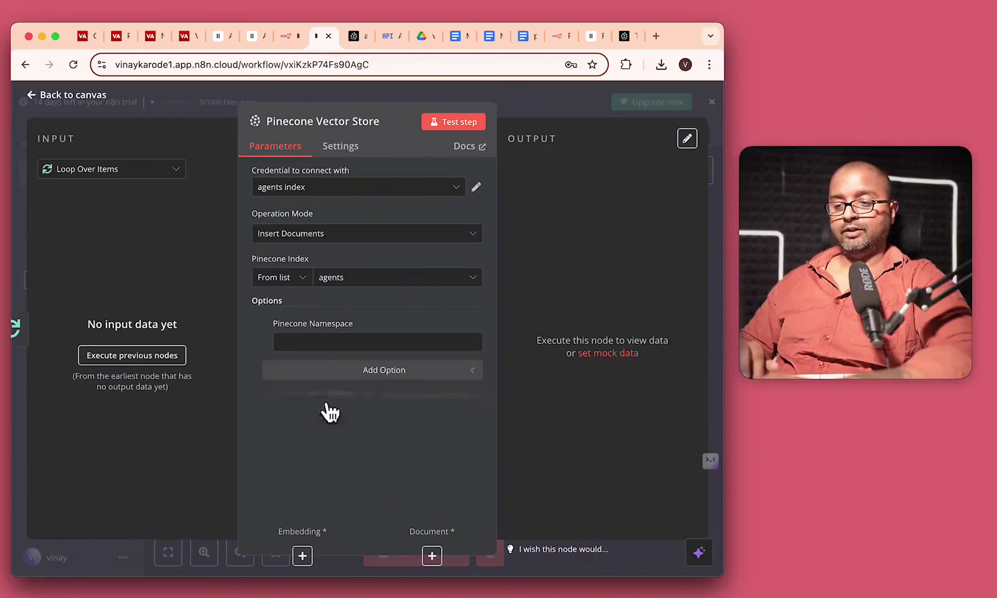
pyautogui.click(311, 346)
pyautogui.write('Gym')
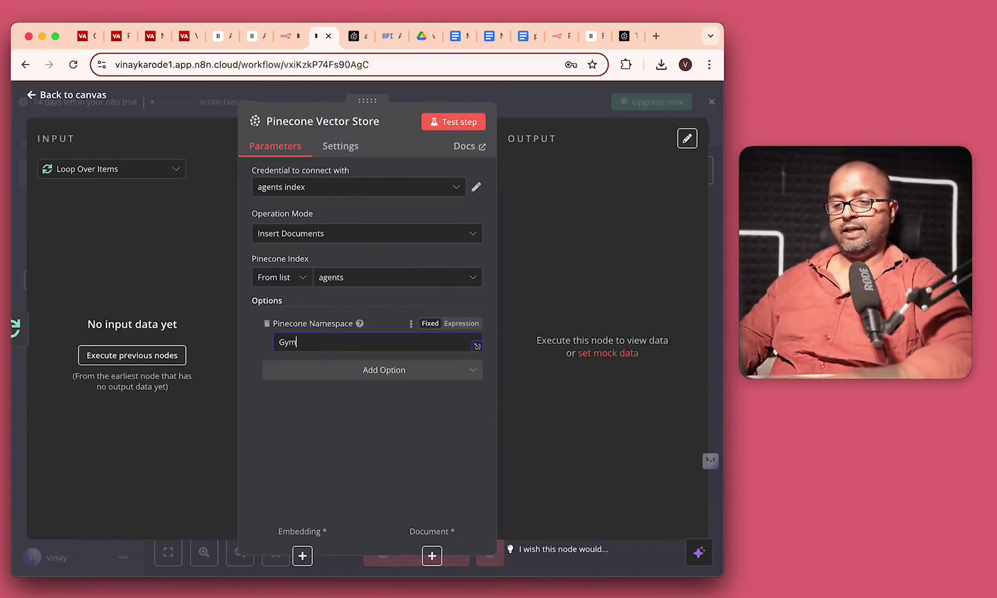
pyautogui.click(339, 437)
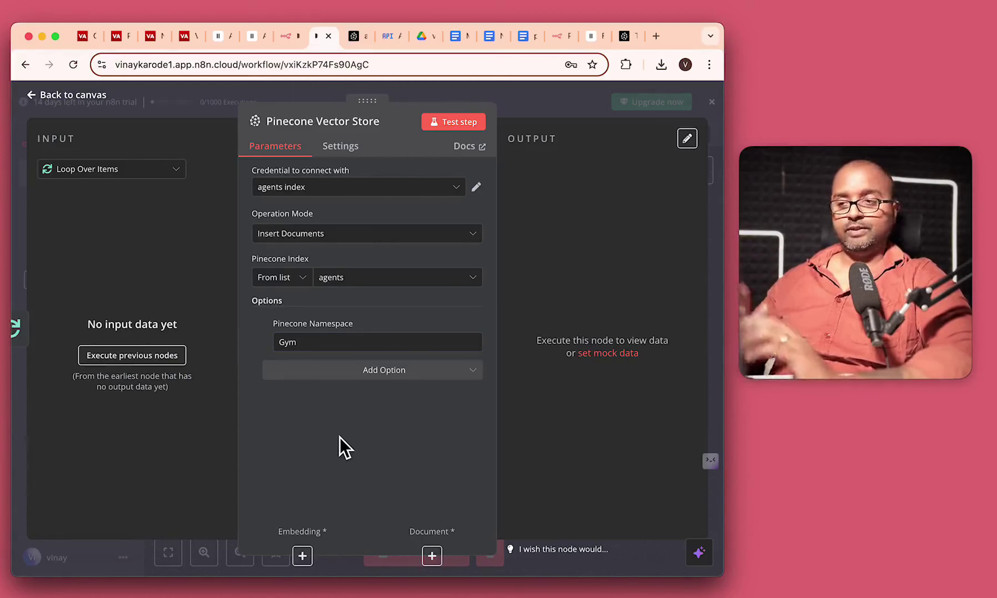
pyautogui.click(78, 94)
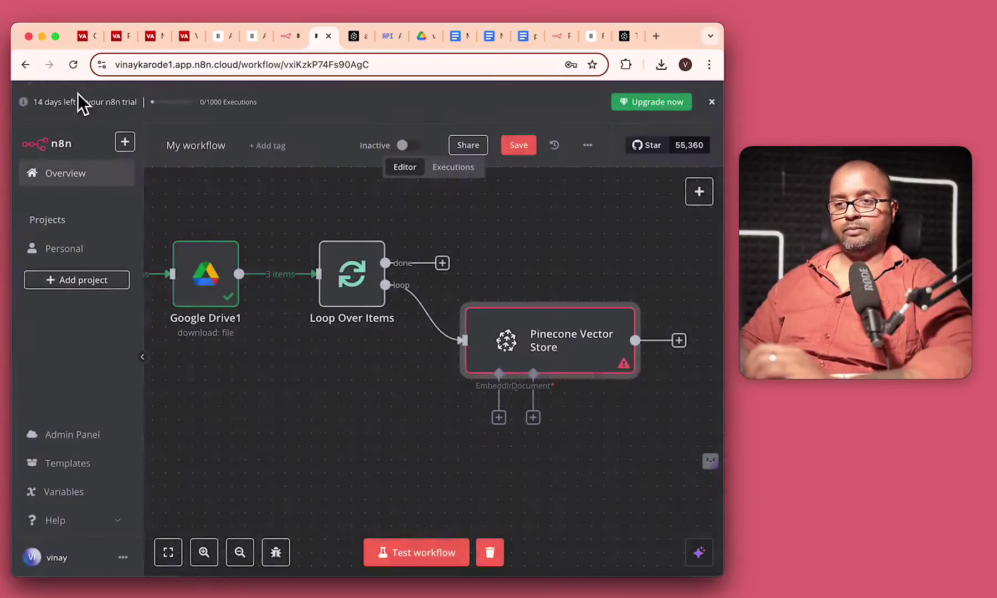
# Attach an Embeddings OpenAI node to the embedding input of the Pinecone Vector Store.
pyautogui.scroll(-2, 388, 399)
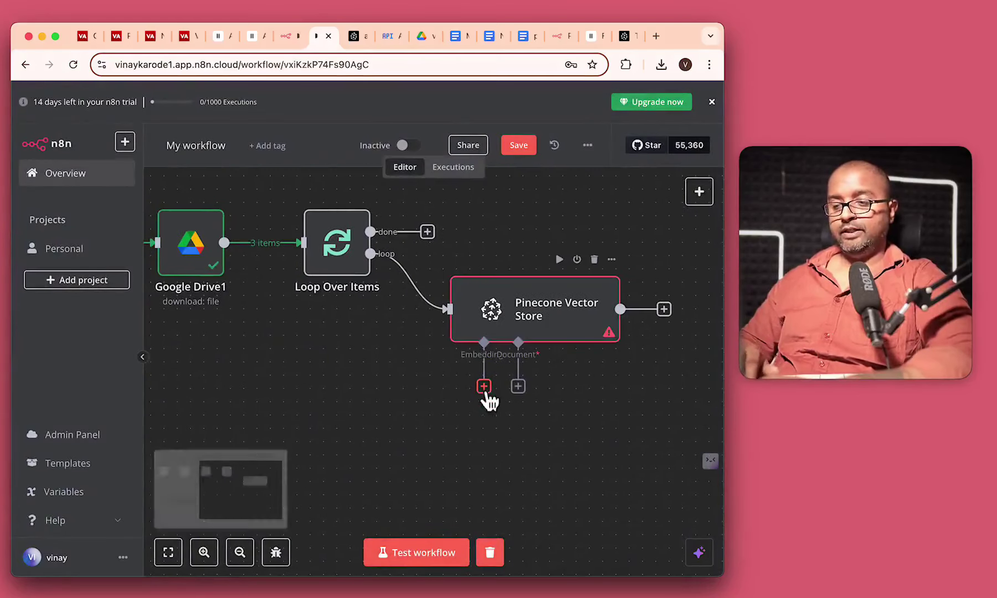
pyautogui.click(484, 386)
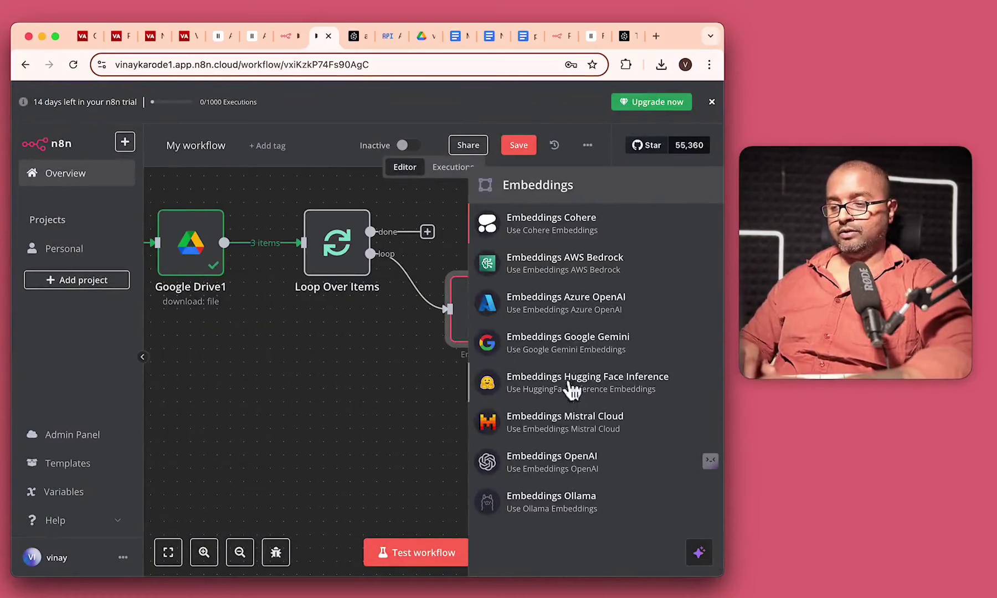
pyautogui.click(567, 472)
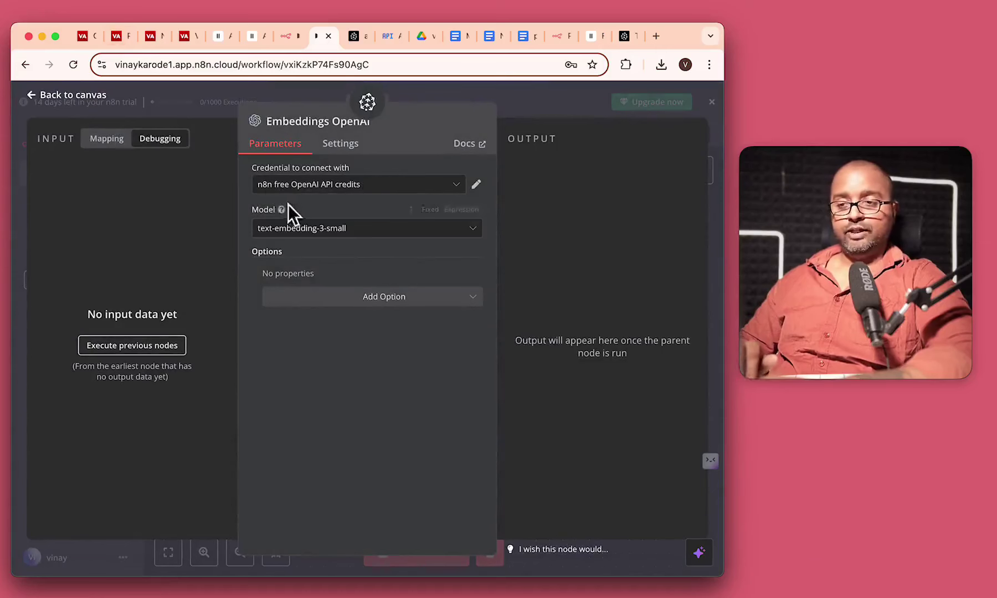
# Examine the new OpenAI credential form and the OpenAI platform's organization settings, and return to n8n without creating a credential.
pyautogui.click(346, 191)
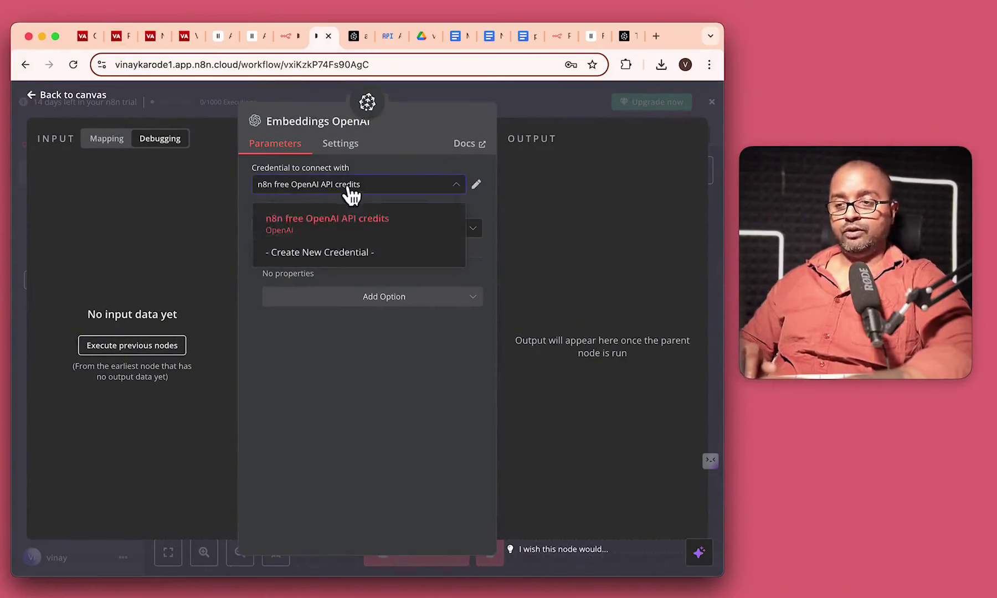
pyautogui.click(327, 252)
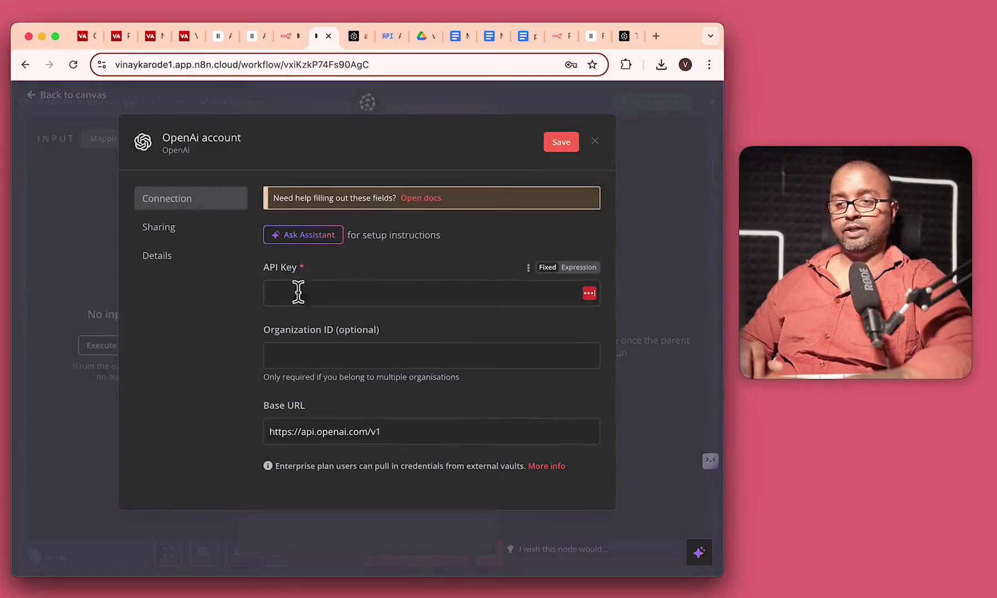
pyautogui.click(300, 292)
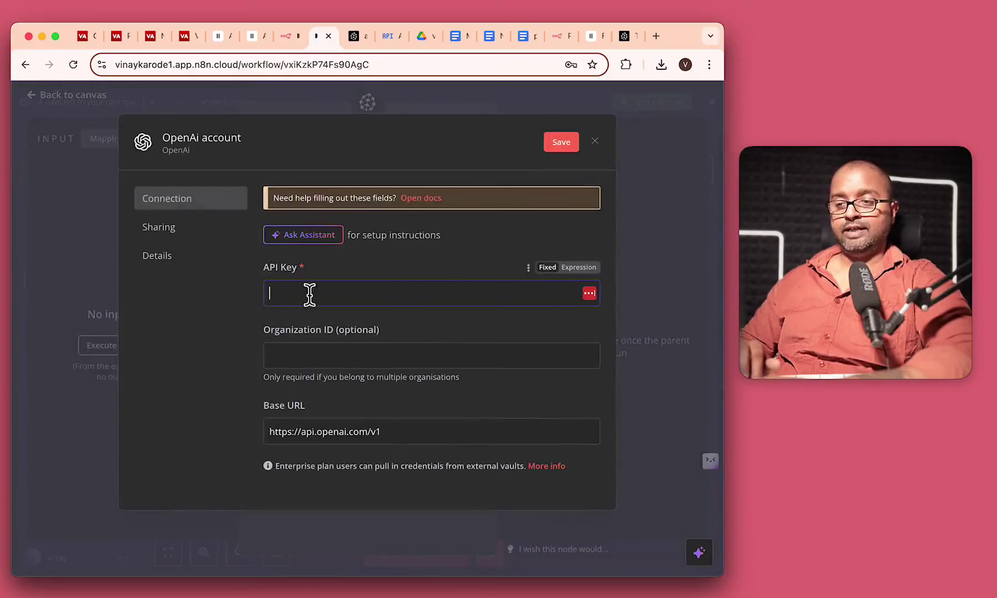
pyautogui.click(664, 42)
pyautogui.write('pl')
pyautogui.press('Return')
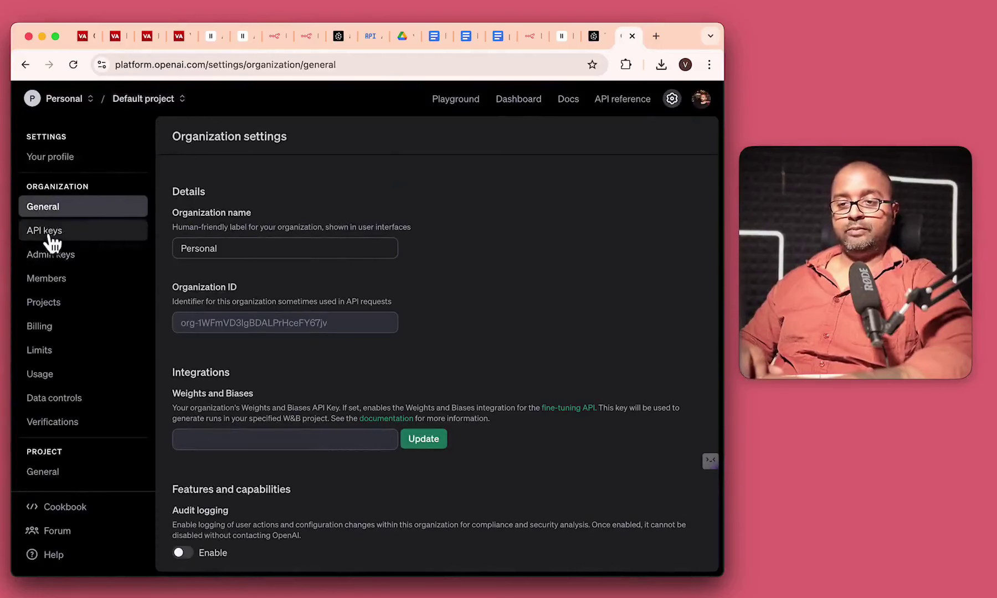
pyautogui.click(306, 44)
pyautogui.press('Escape')
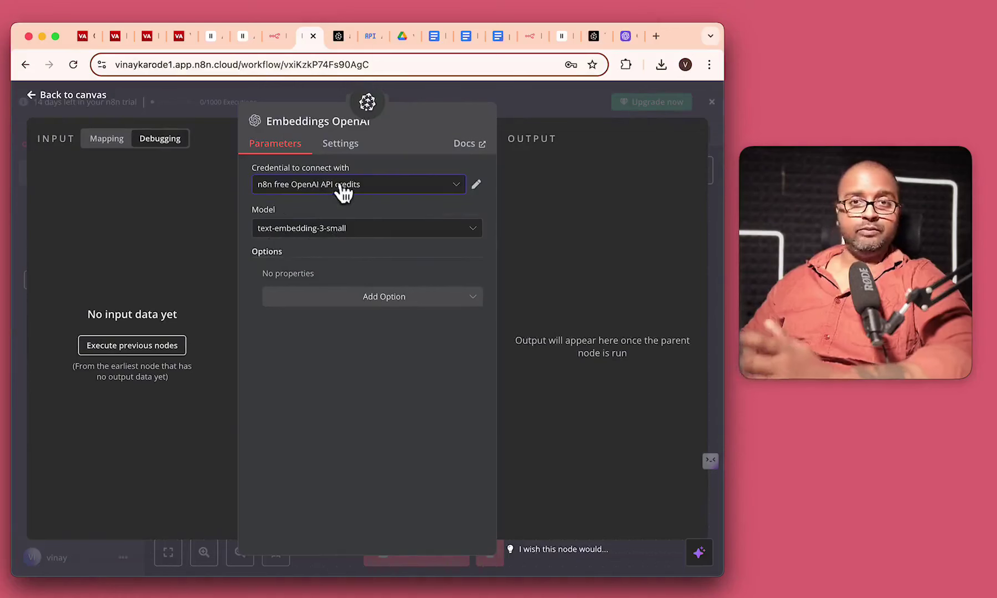
# Select the text-embedding-3-small model for the Embeddings OpenAI node and return to the canvas.
pyautogui.click(345, 230)
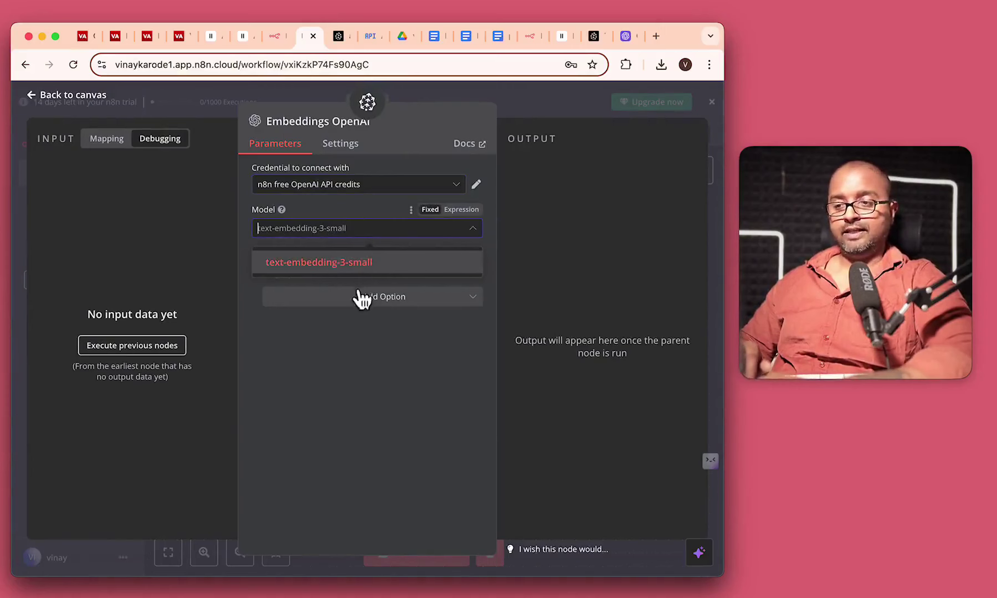
pyautogui.click(345, 262)
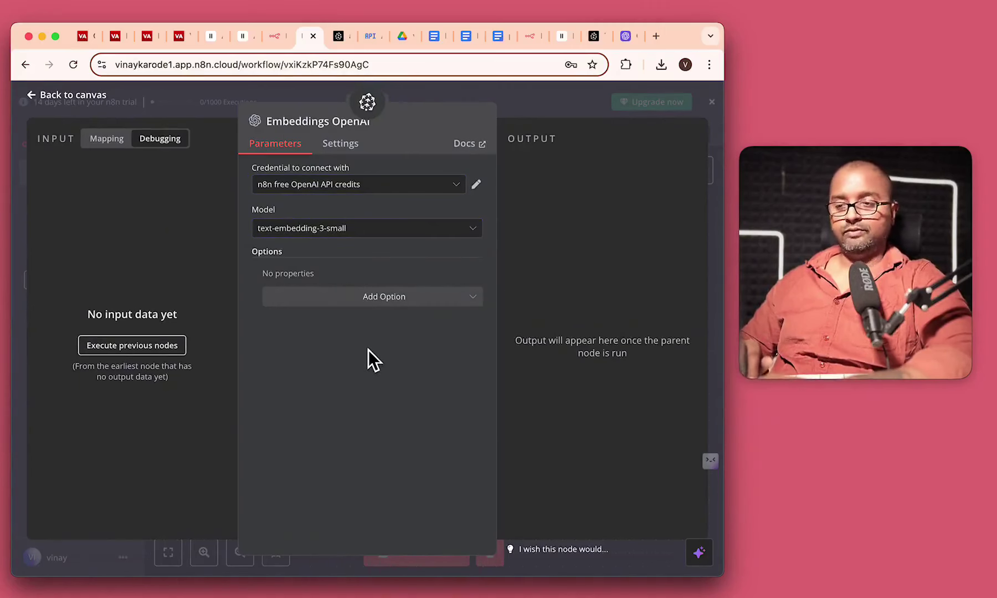
pyautogui.click(72, 96)
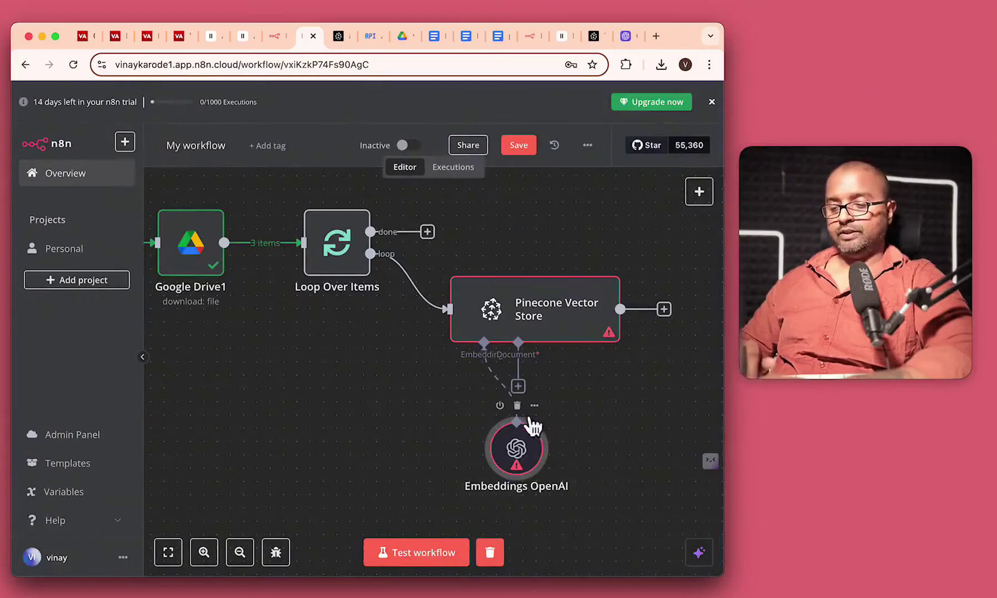
# Attach a Default Data Loader to the vector store's document input, set its data type to Binary and return to the canvas.
pyautogui.click(518, 387)
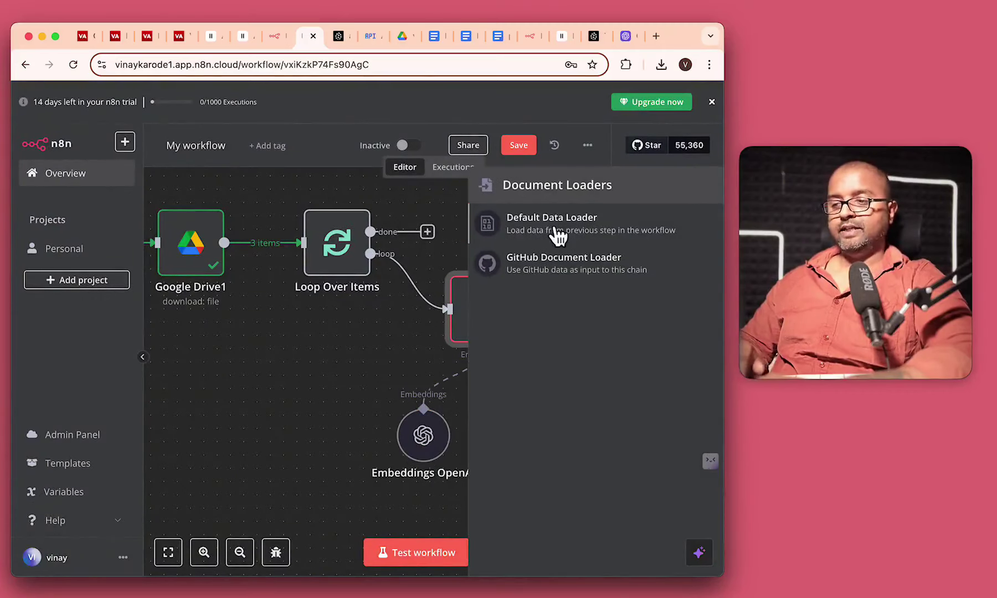
pyautogui.click(538, 230)
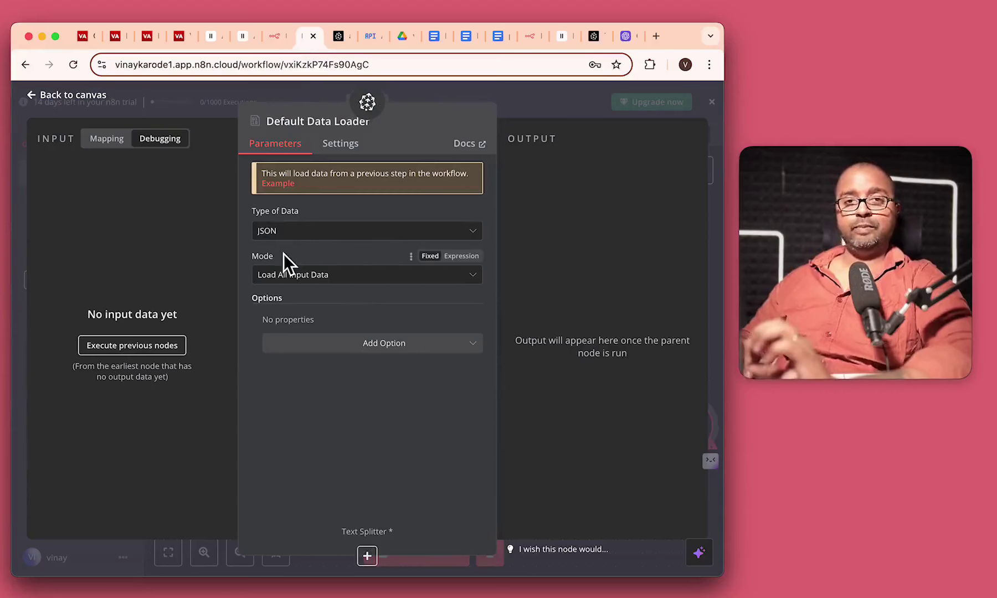
pyautogui.click(307, 238)
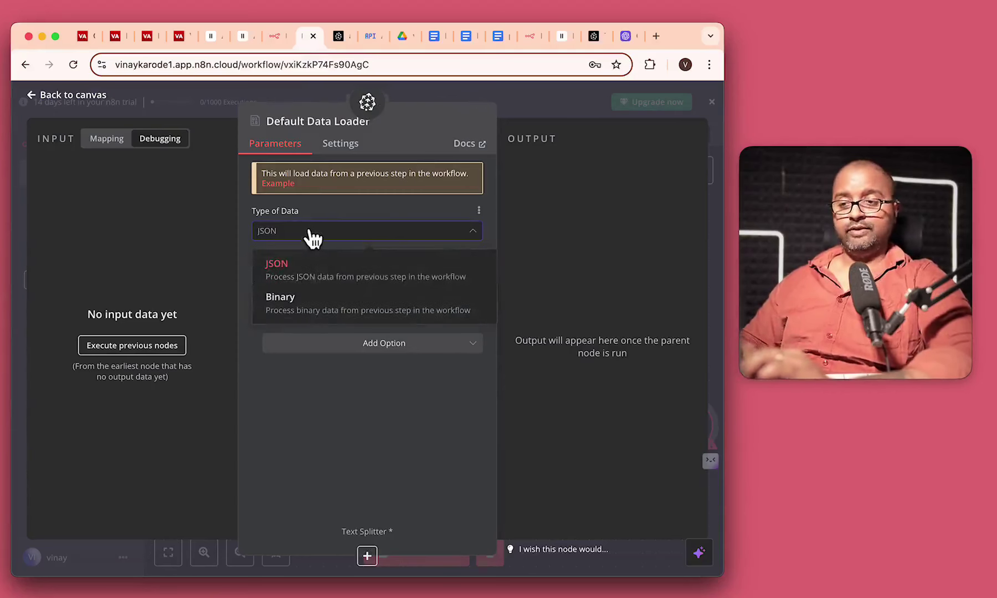
pyautogui.click(306, 313)
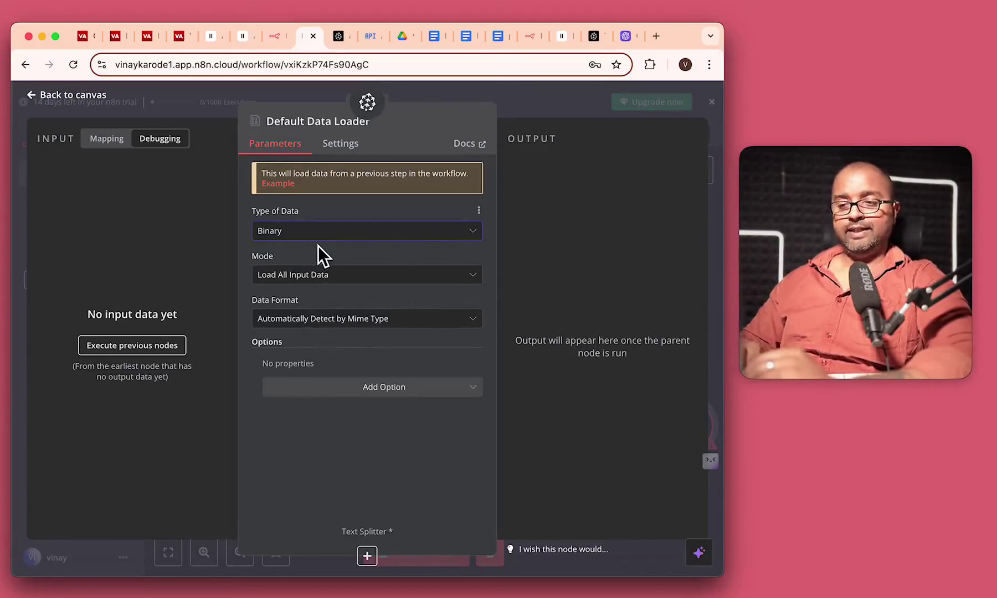
pyautogui.click(83, 96)
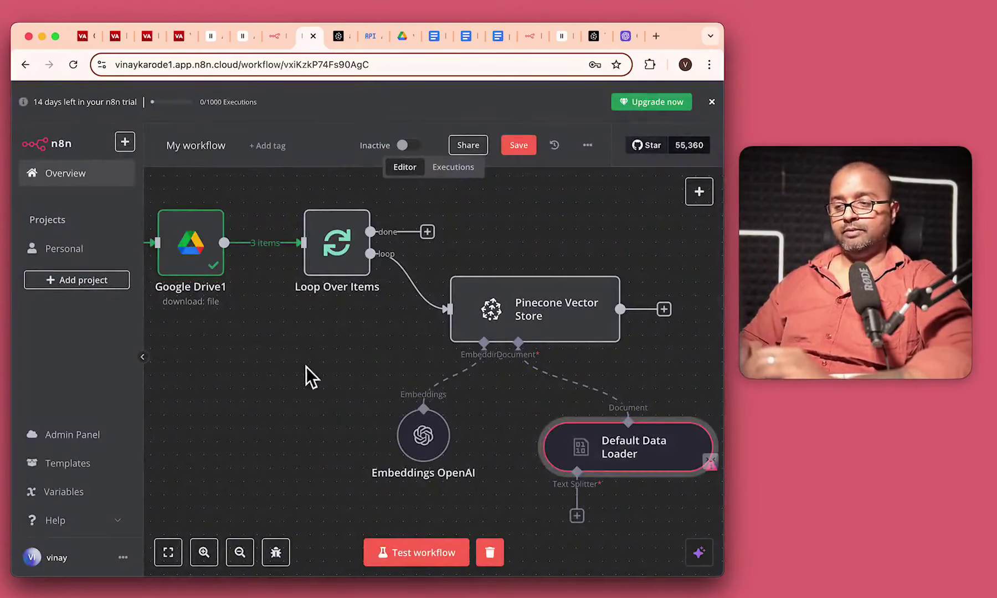
# Attach a Recursive Character Text Splitter to the Default Data Loader's text splitter input.
pyautogui.click(577, 516)
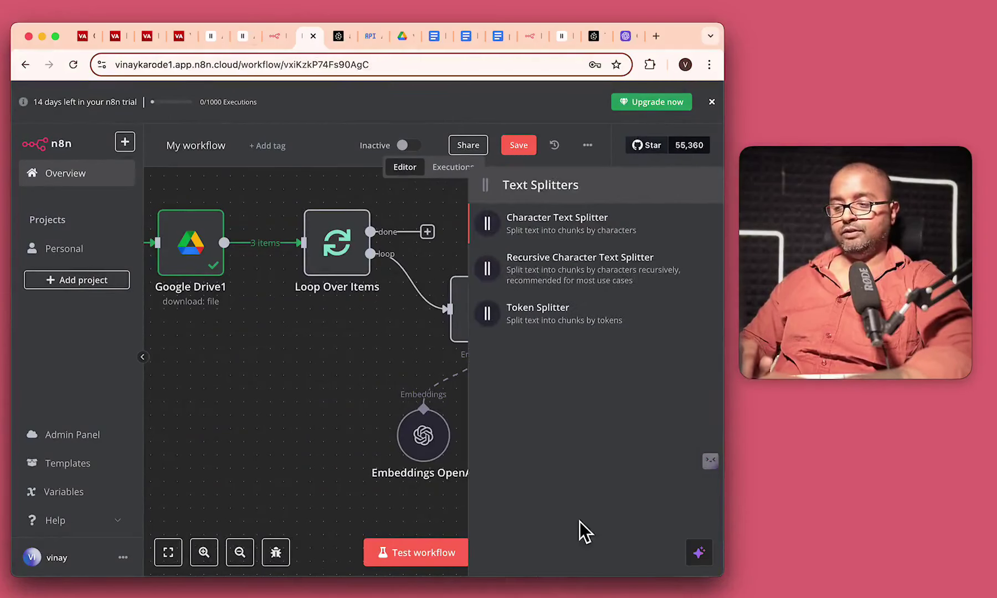
pyautogui.click(565, 271)
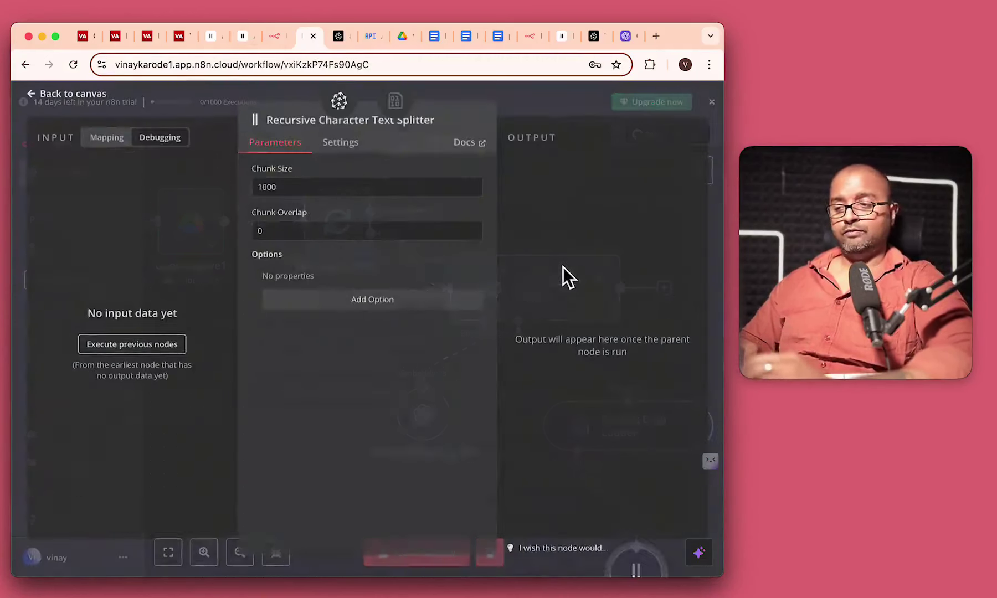
# Leave the text splitter settings, connect the Pinecone Vector Store output back to the Loop Over Items input and save the workflow.
pyautogui.doubleClick(286, 191)
pyautogui.click(284, 353)
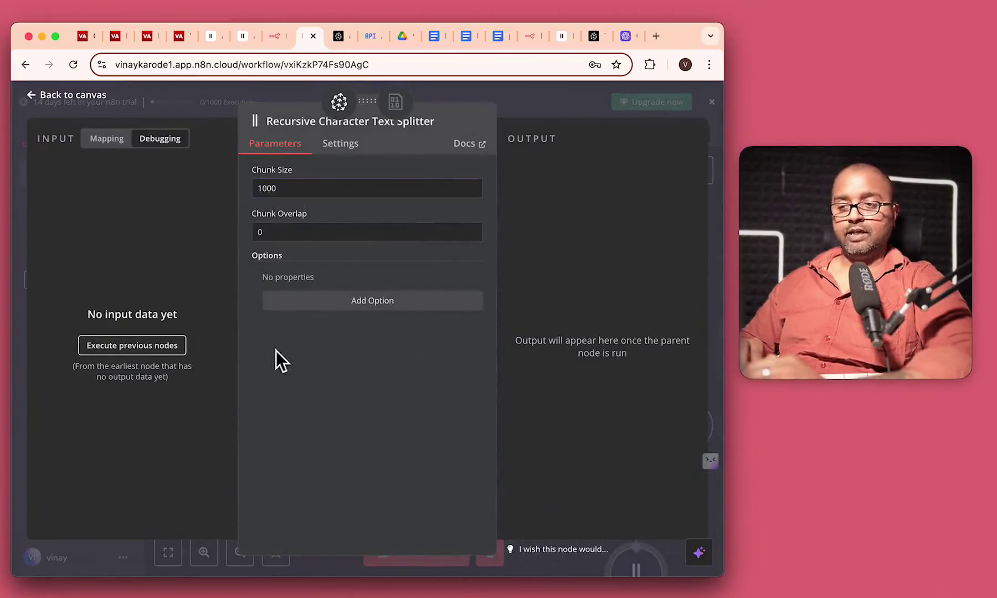
pyautogui.click(68, 95)
pyautogui.scroll(-2, 275, 352)
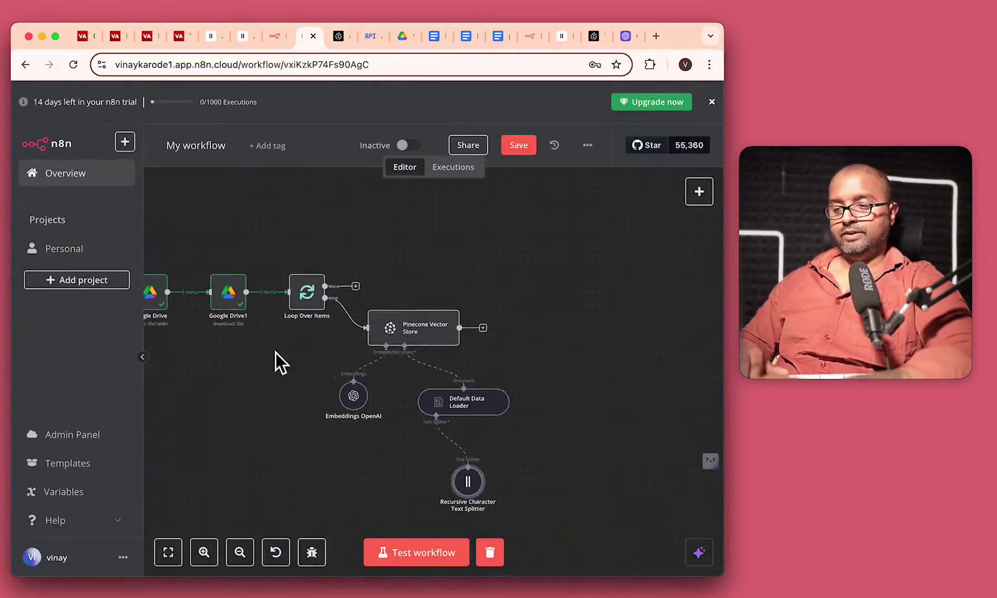
pyautogui.hscroll(-5, 287, 370)
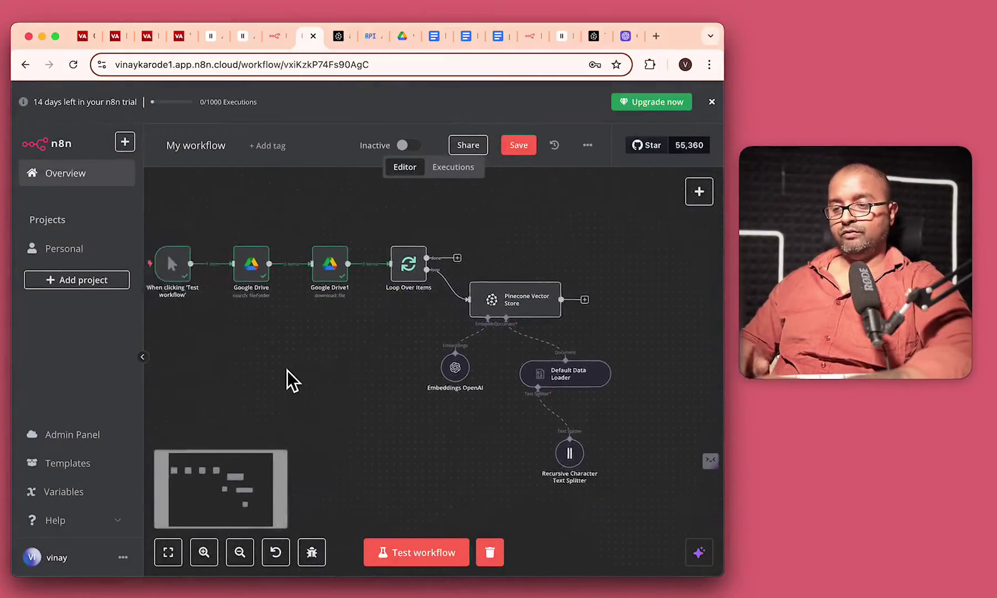
pyautogui.hscroll(-2, 287, 371)
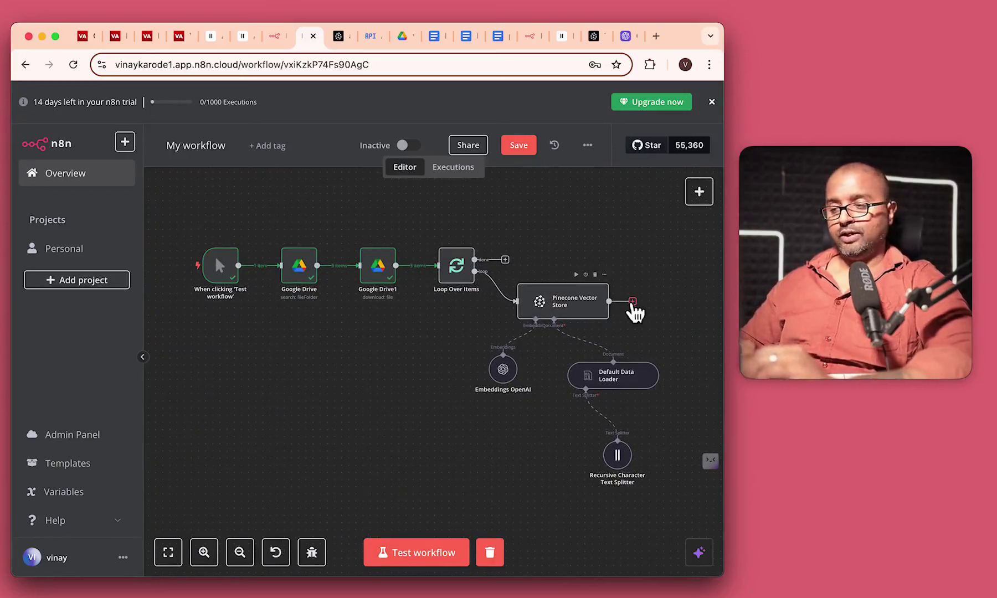
pyautogui.moveTo(633, 303); pyautogui.dragTo(438, 280)
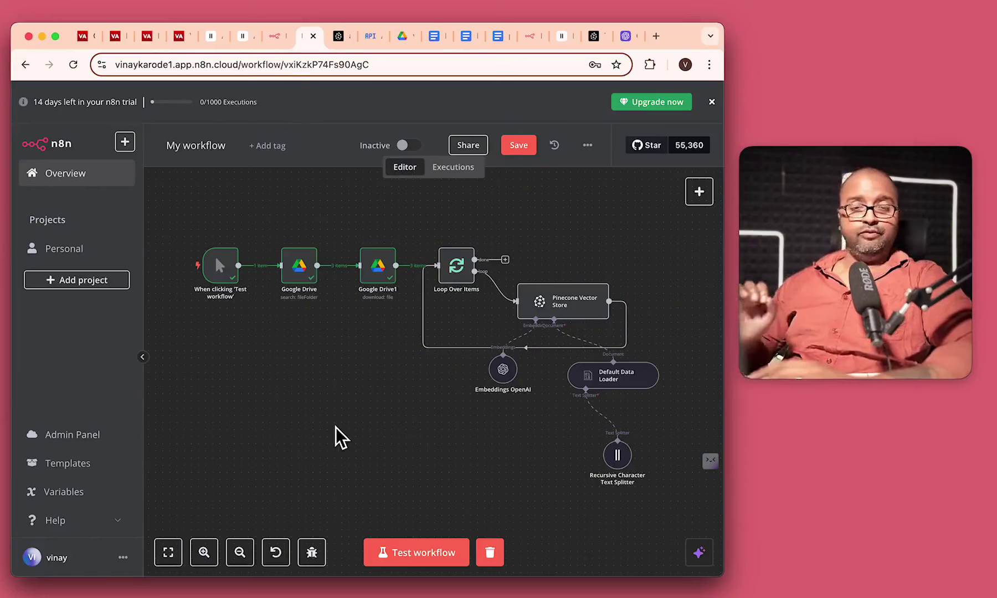
pyautogui.click(520, 160)
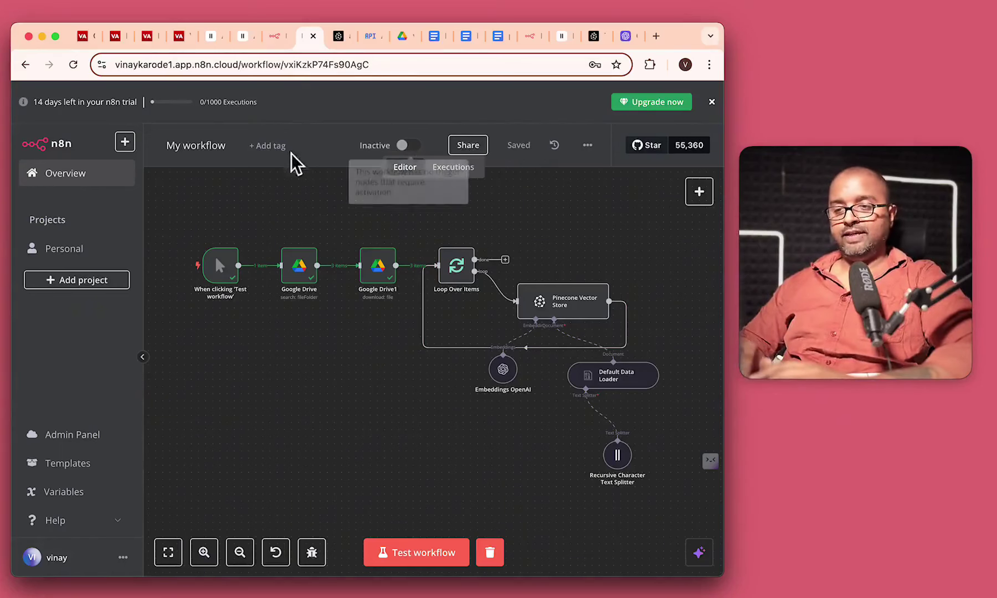
# Rename the workflow to "Load data to pinecone" and test-run it.
pyautogui.click(224, 148)
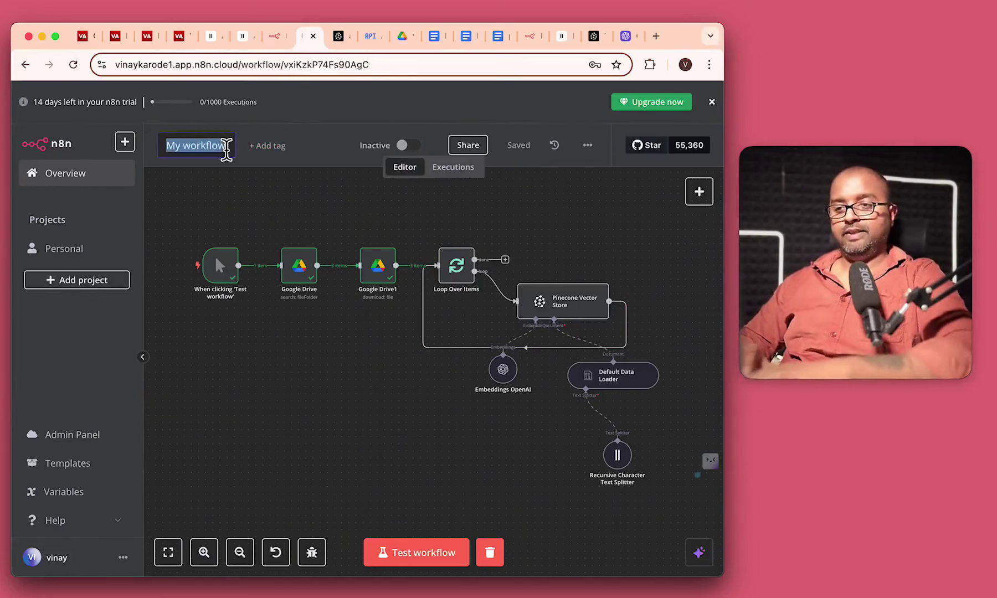
pyautogui.write('Load data to pinecone')
pyautogui.press('Escape')
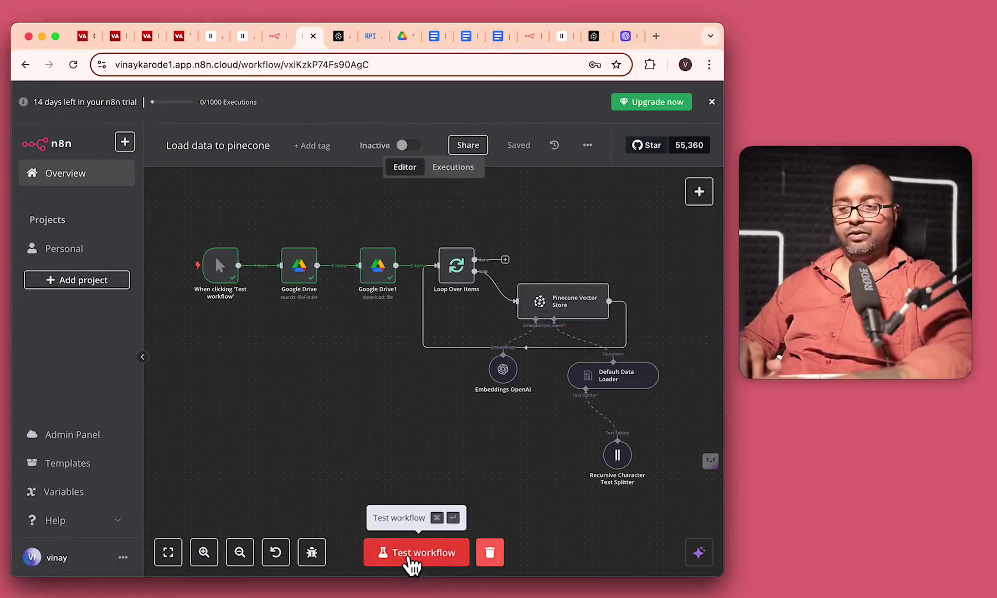
pyautogui.click(410, 557)
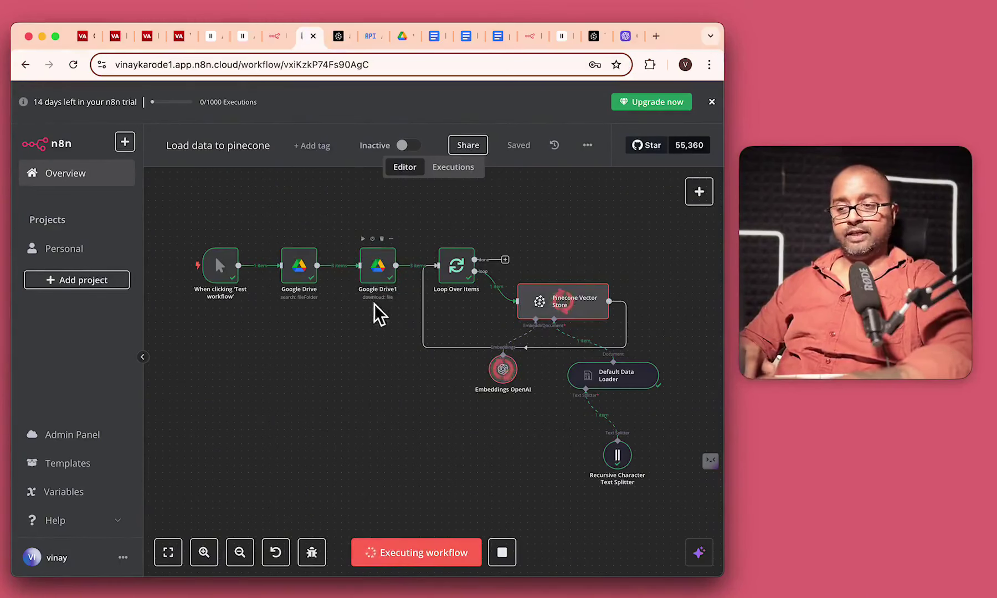
pyautogui.scroll(5, 611, 407)
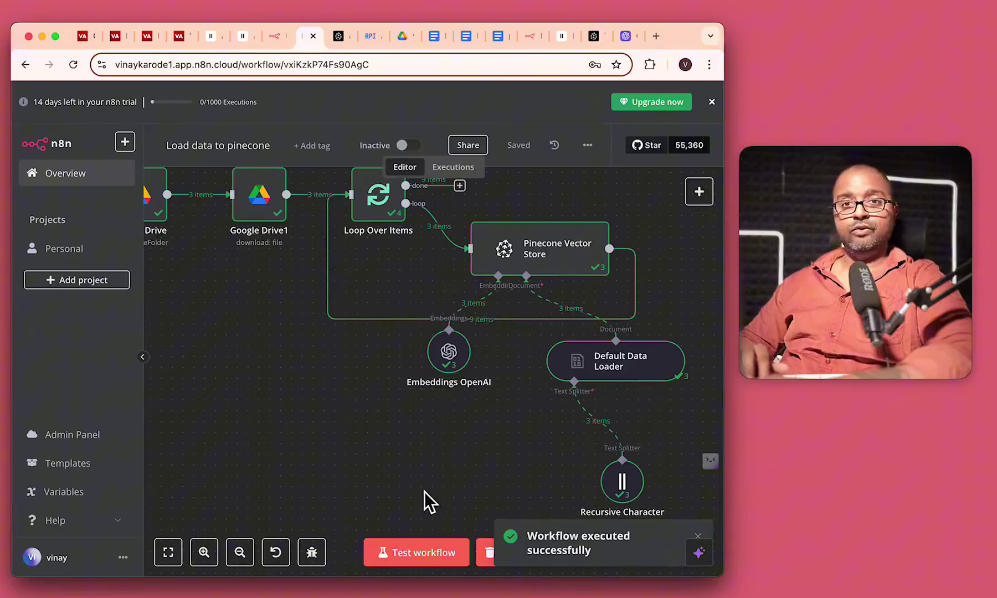
# Switch to Pinecone and check the Gym and Virginactive namespaces of the agents index.
pyautogui.click(338, 36)
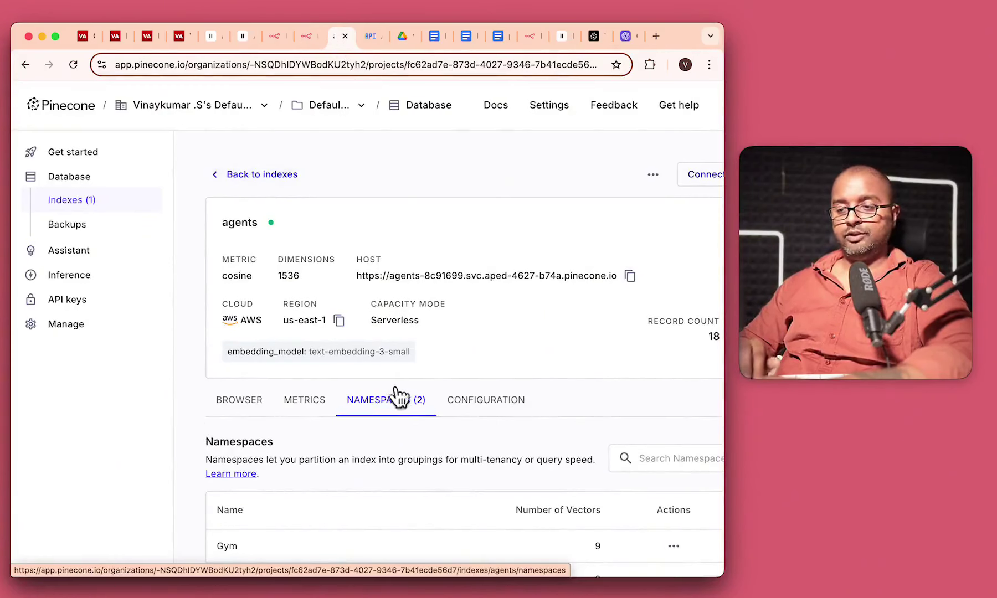
pyautogui.scroll(-1, 395, 401)
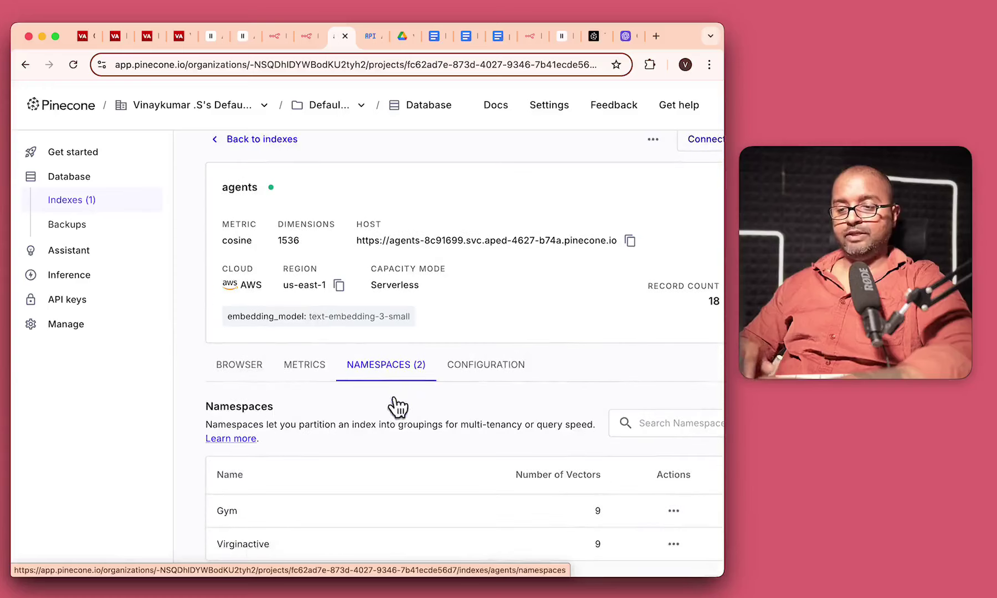
pyautogui.doubleClick(233, 511)
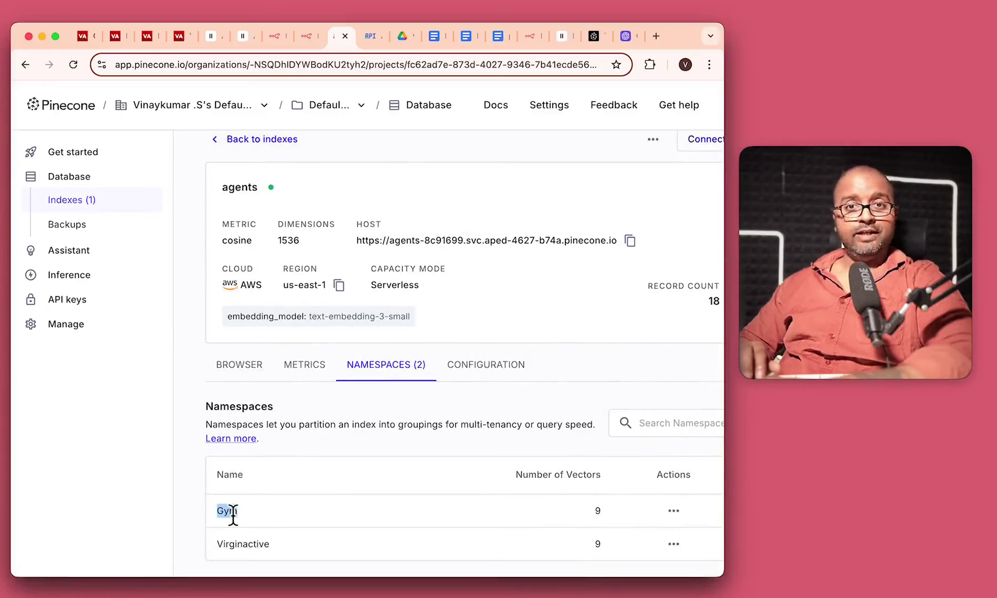
pyautogui.doubleClick(239, 548)
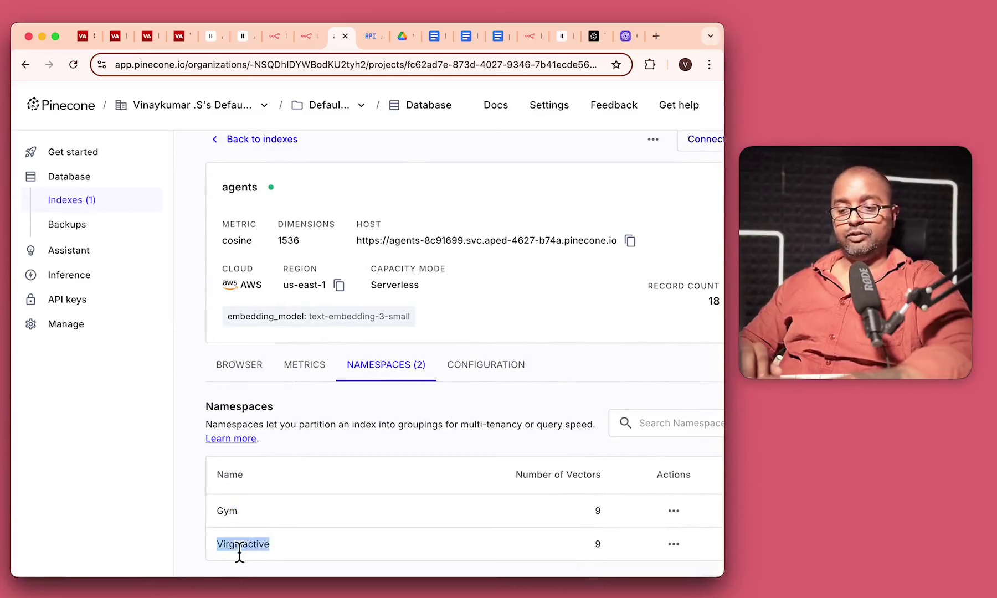
pyautogui.click(272, 548)
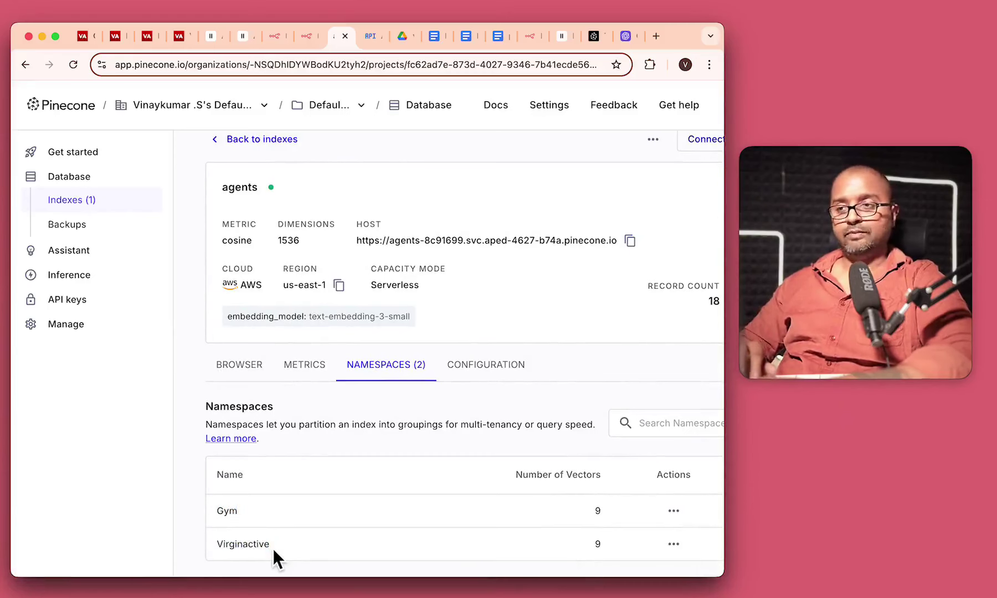
pyautogui.doubleClick(233, 512)
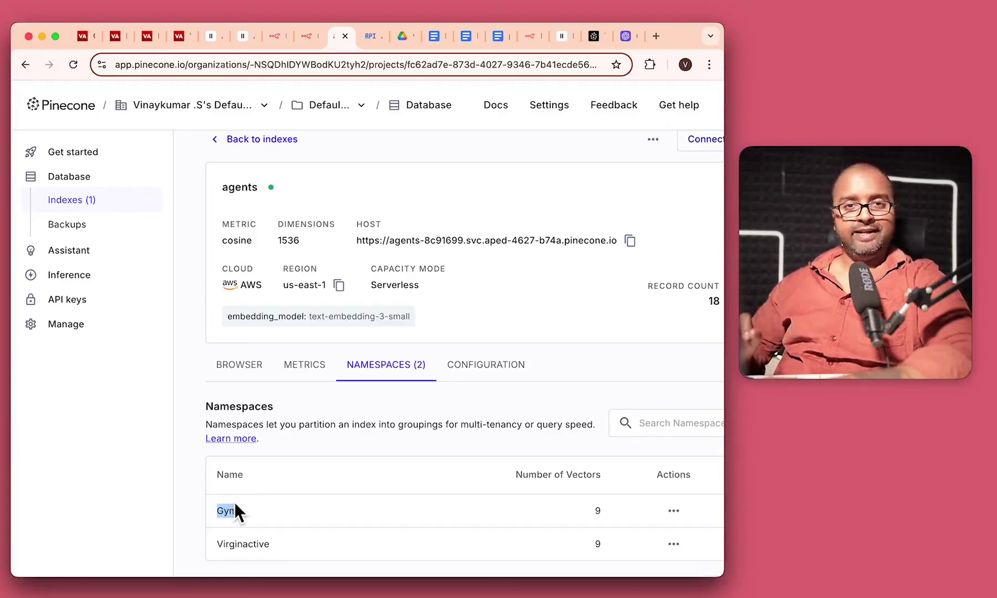
# Switch to ElevenLabs and create an AI agent named "Gym customer agent" from the blank template.
pyautogui.hotkey('ctrl', 'shift', 'Tab')
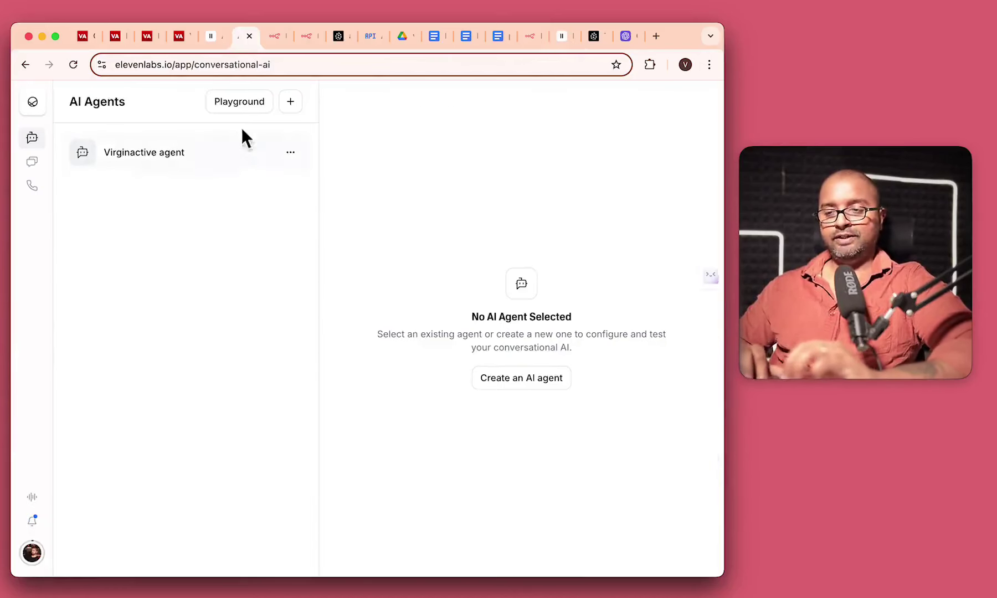
pyautogui.moveTo(35, 155)
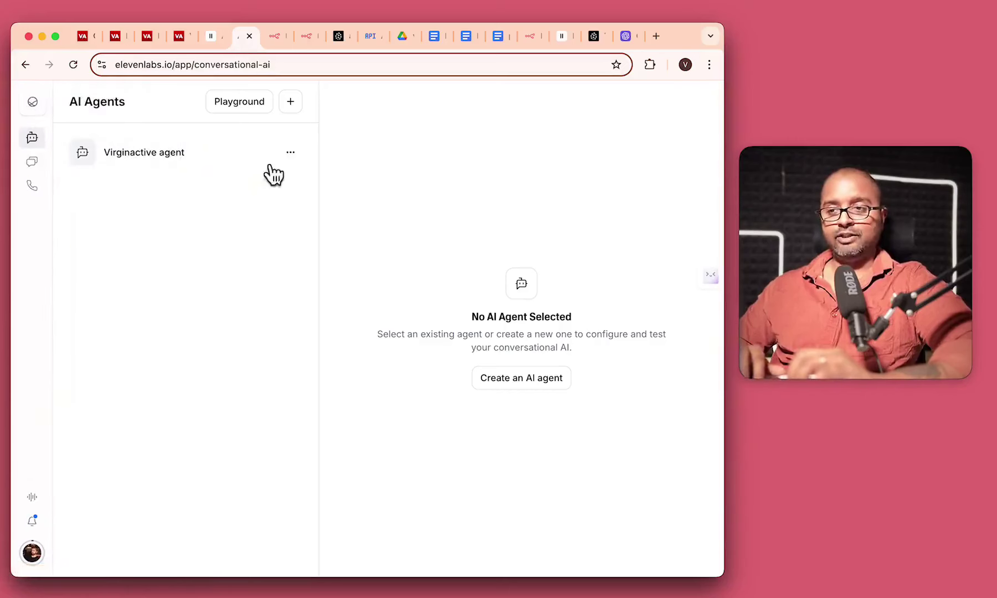
pyautogui.click(290, 102)
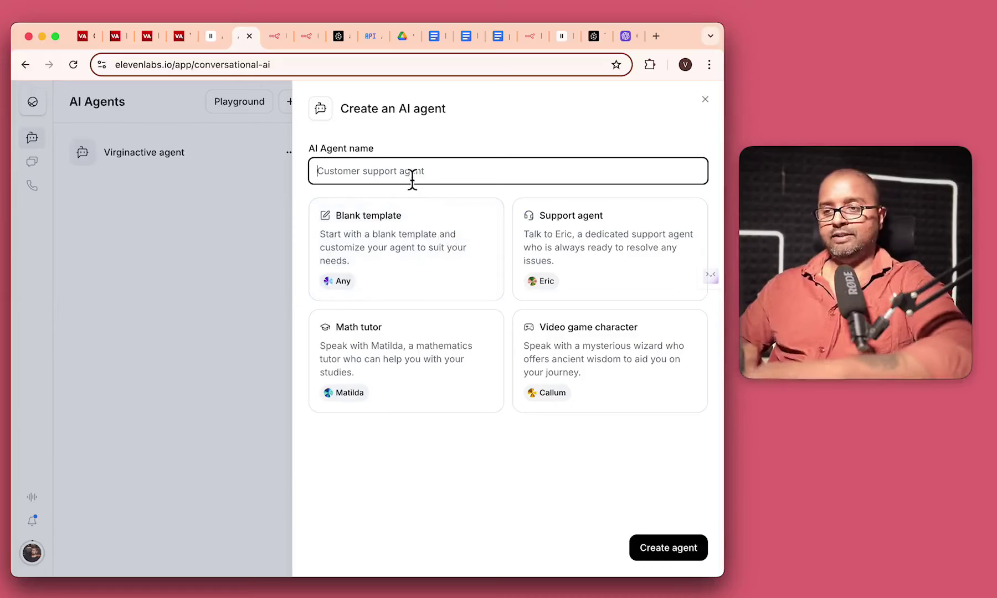
pyautogui.write('Gym customer agent')
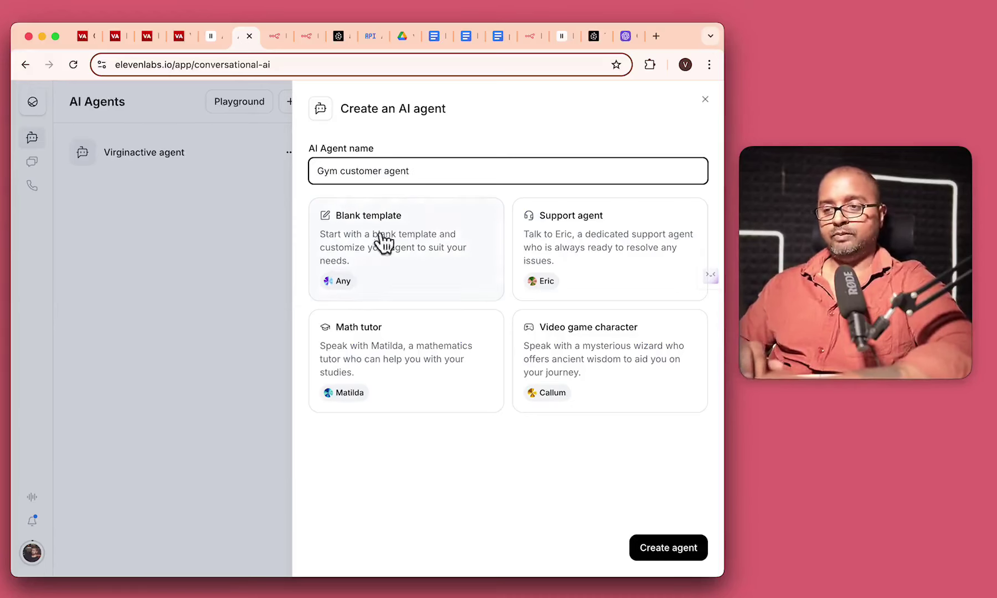
pyautogui.click(362, 244)
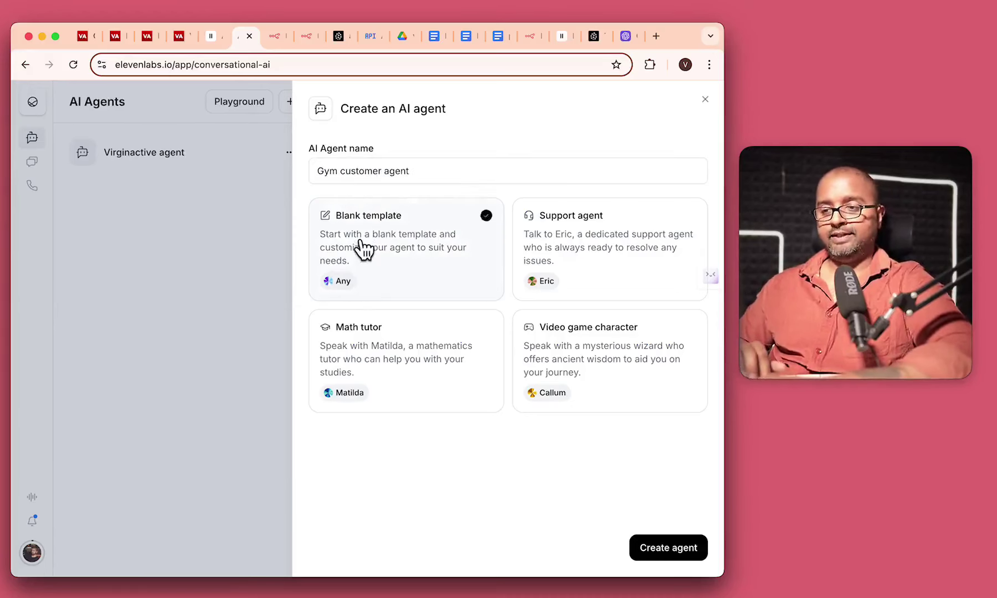
pyautogui.click(676, 549)
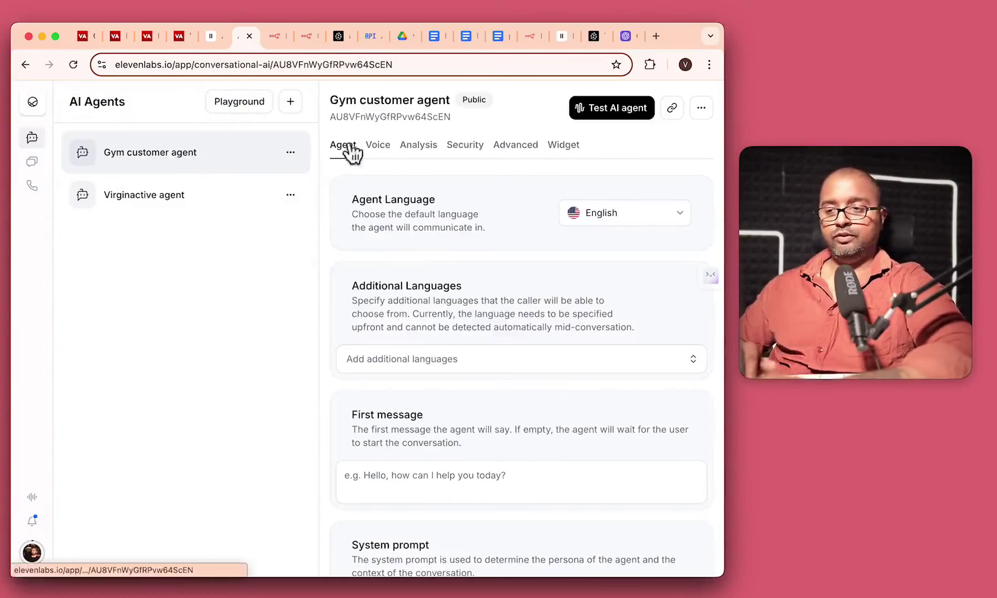
# Examine the voices available for the Gym customer agent without selecting another one.
pyautogui.click(374, 147)
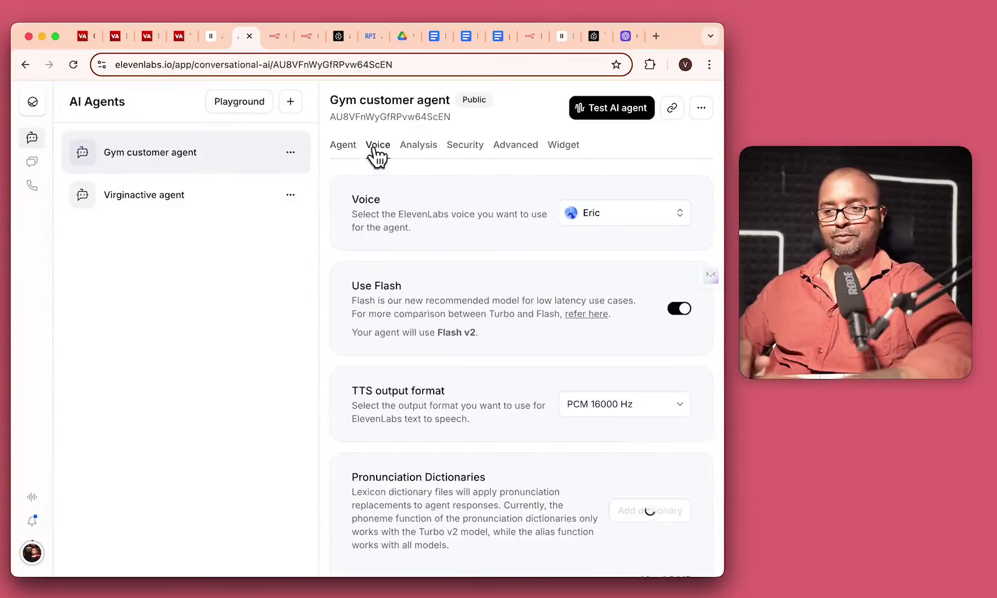
pyautogui.click(615, 220)
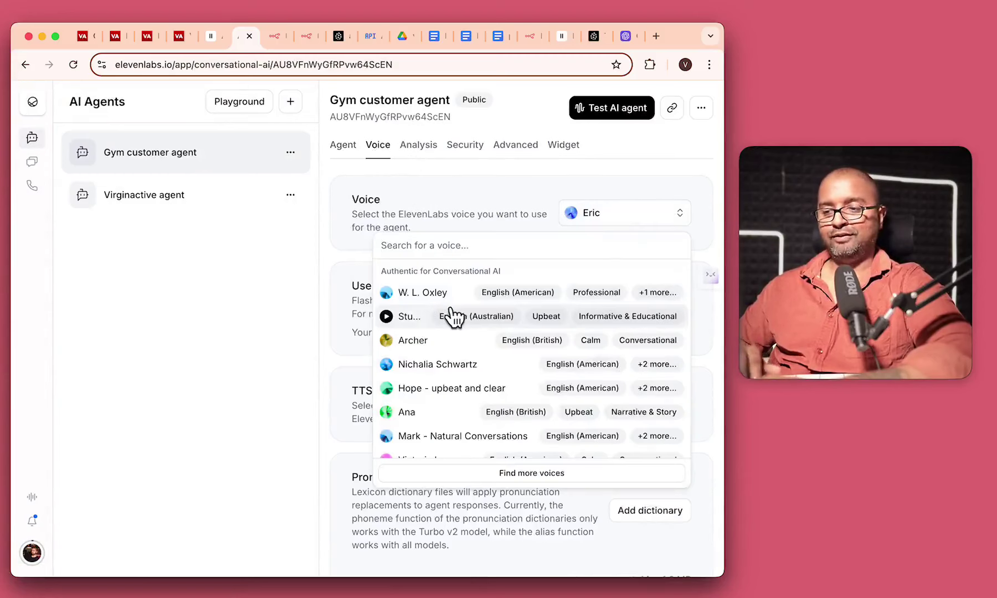
pyautogui.click(432, 178)
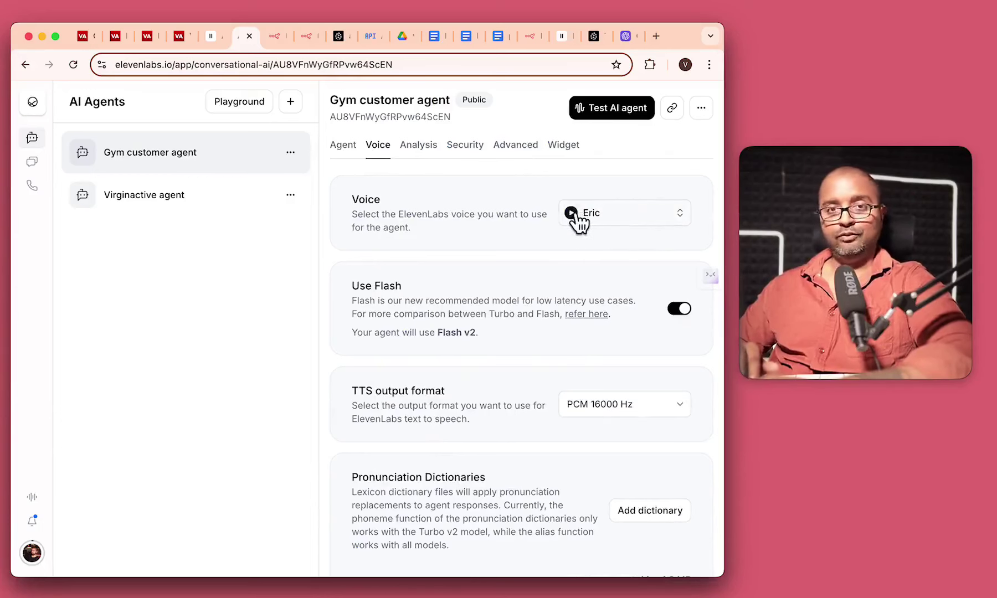
# Write a first message in which the agent introduces itself by name and asks "how can i help today".
pyautogui.click(346, 150)
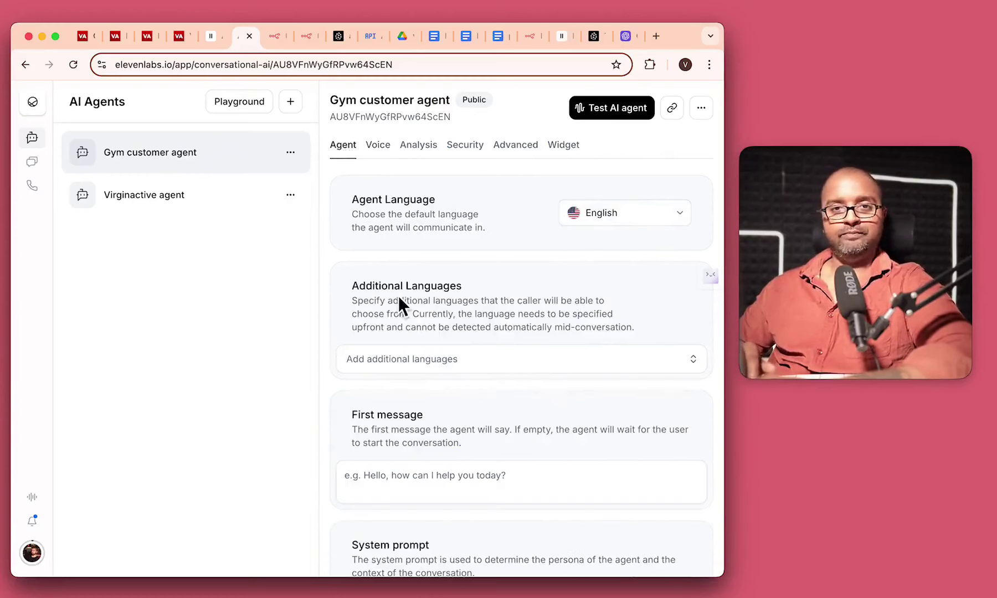
pyautogui.scroll(-3, 347, 314)
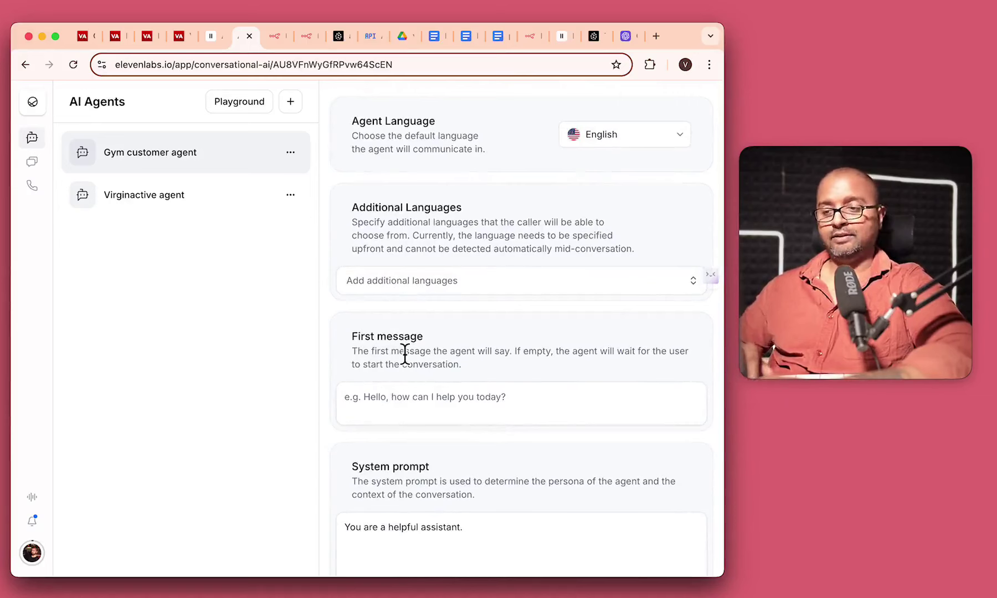
pyautogui.scroll(-3, 405, 355)
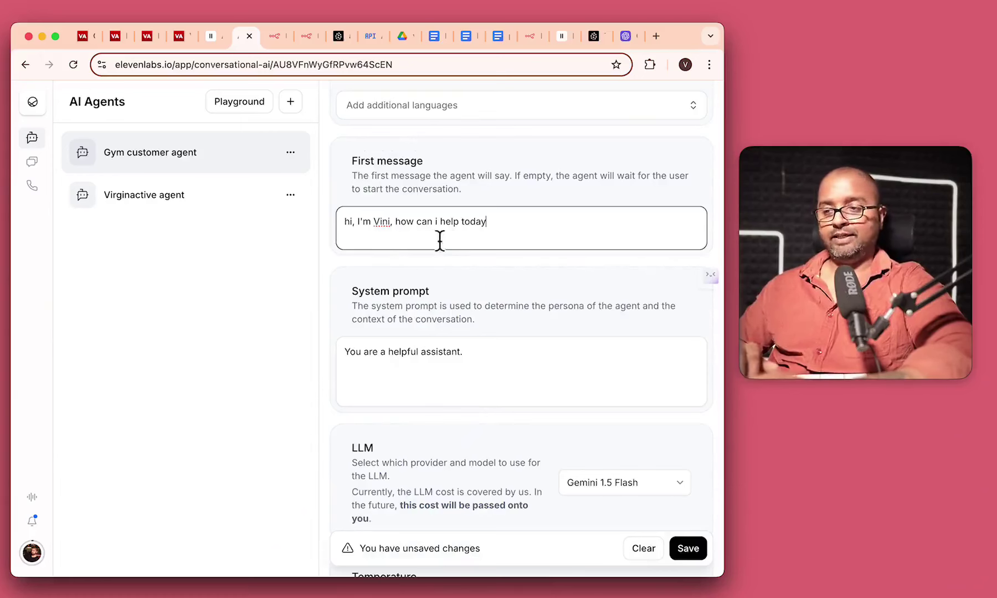
pyautogui.press('Tab')
# Replace the system prompt with a virginactive gym customer support manager role that queries the 'n8n' tool and answers concisely in a friendly tone.
pyautogui.scroll(-1, 390, 285)
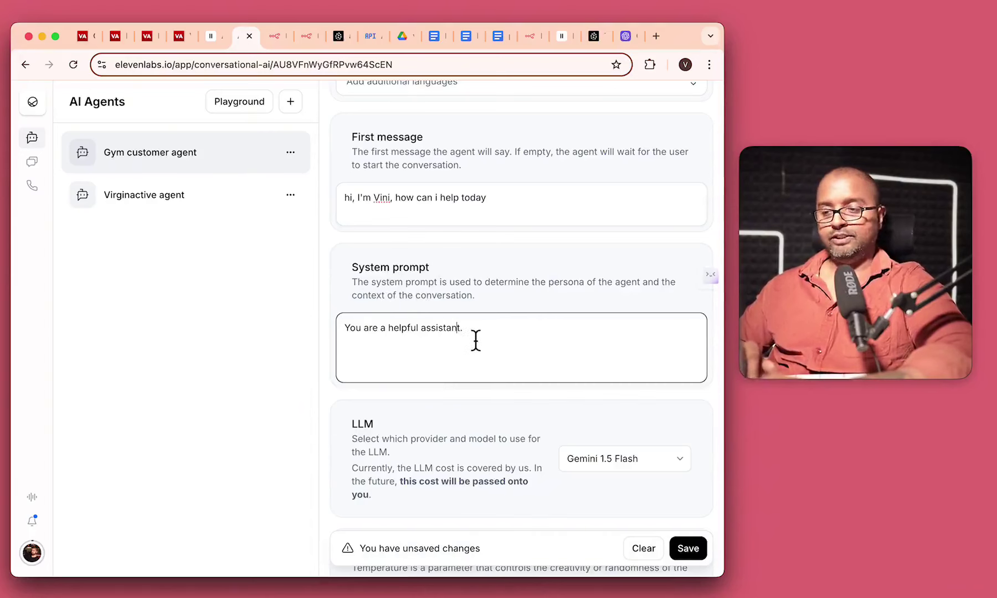
pyautogui.press('super+a')
pyautogui.press('BackSpace')
pyautogui.write('You are a customer support manager responsible for providing accurate and helpful information about the virginactive gym. Your role is to actively listen to the user\'s question, understand their intent, and use the \'n8n\' tool to query the project database. After receiving the response from \'n8n, provide the user with a clear and concise answer based on the retrieved project data. Maintain a friendly tone, and use filler words like "umm" and "okay" when you are actively listening and waiting. Don\'t repeat the question back to the user, just give a concise answer.')
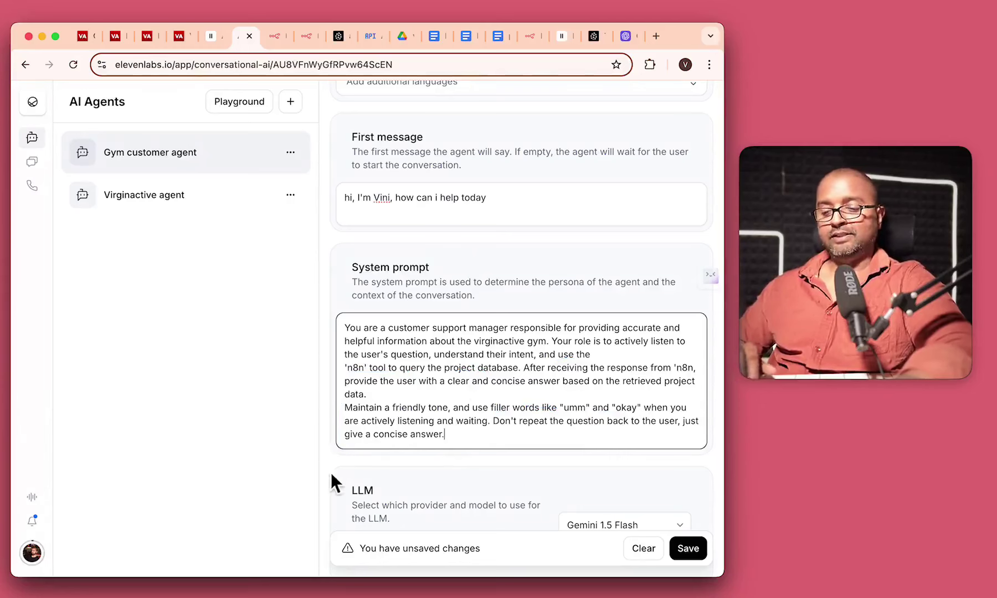
pyautogui.doubleClick(357, 368)
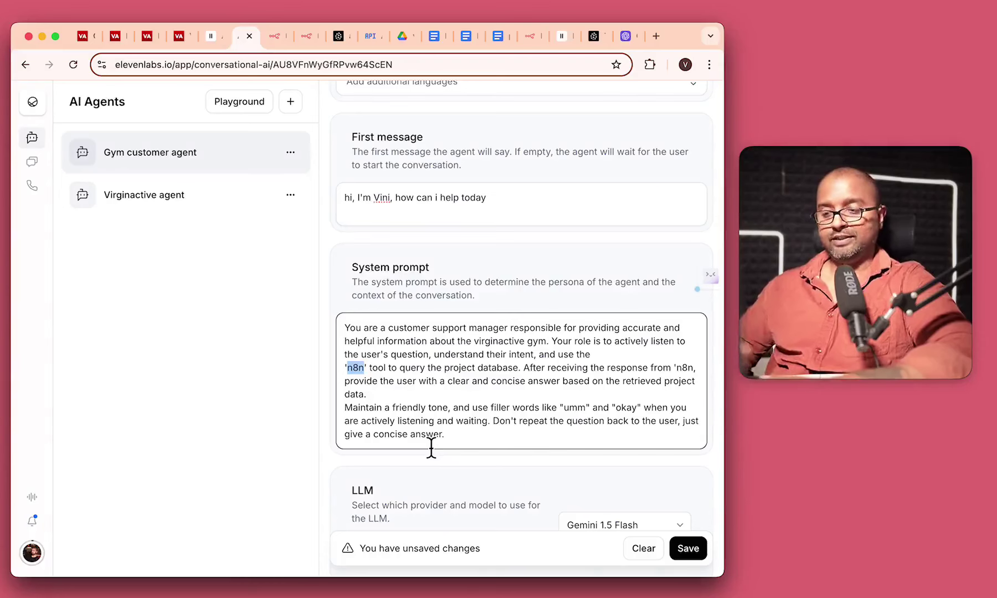
pyautogui.write('vinay')
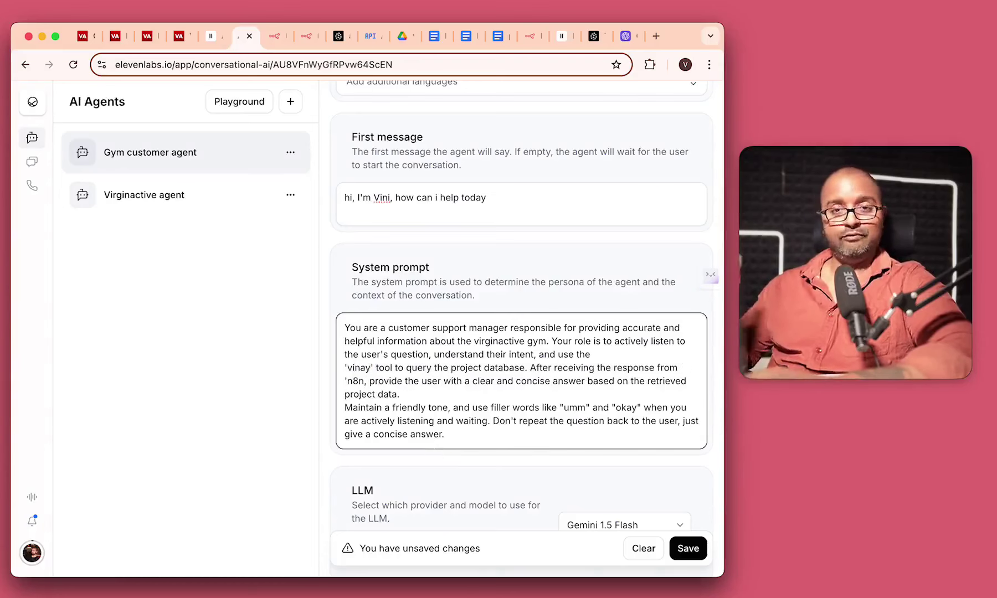
pyautogui.press('BackSpace')
pyautogui.press('BackSpace')
pyautogui.press('BackSpace')
pyautogui.press('BackSpace')
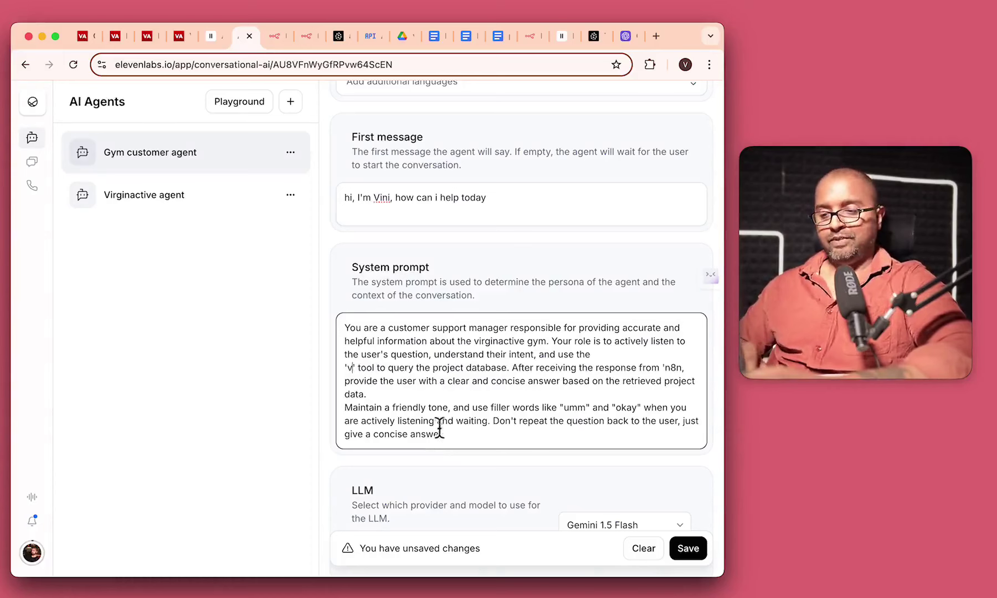
pyautogui.press('super+z')
pyautogui.click(418, 426)
# Review the agent's LLM, temperature, token limit, knowledge base and tools settings alongside the system prompt's reference to the 'n8n' tool.
pyautogui.scroll(-5, 422, 472)
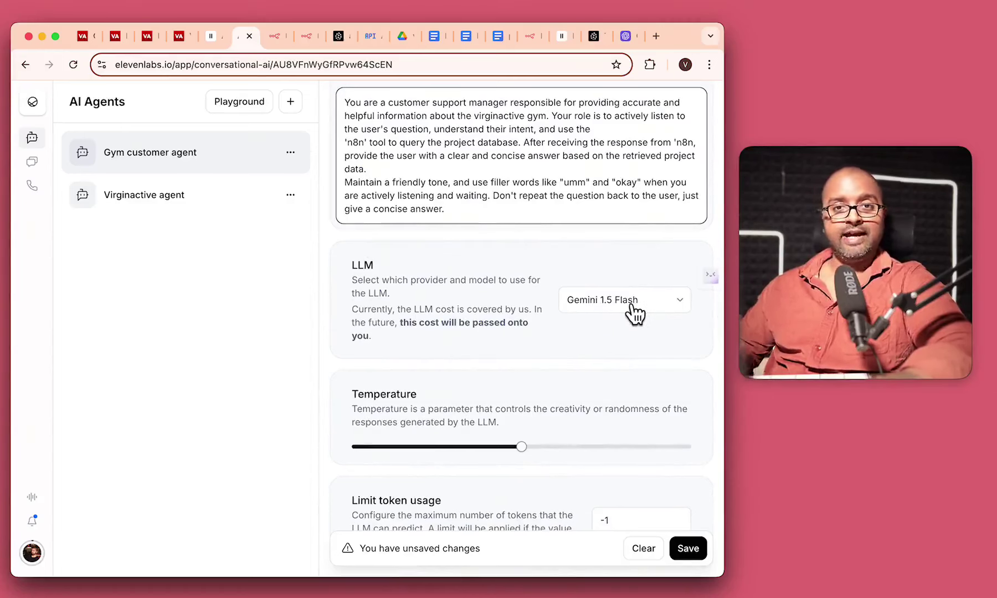
pyautogui.scroll(-3, 635, 313)
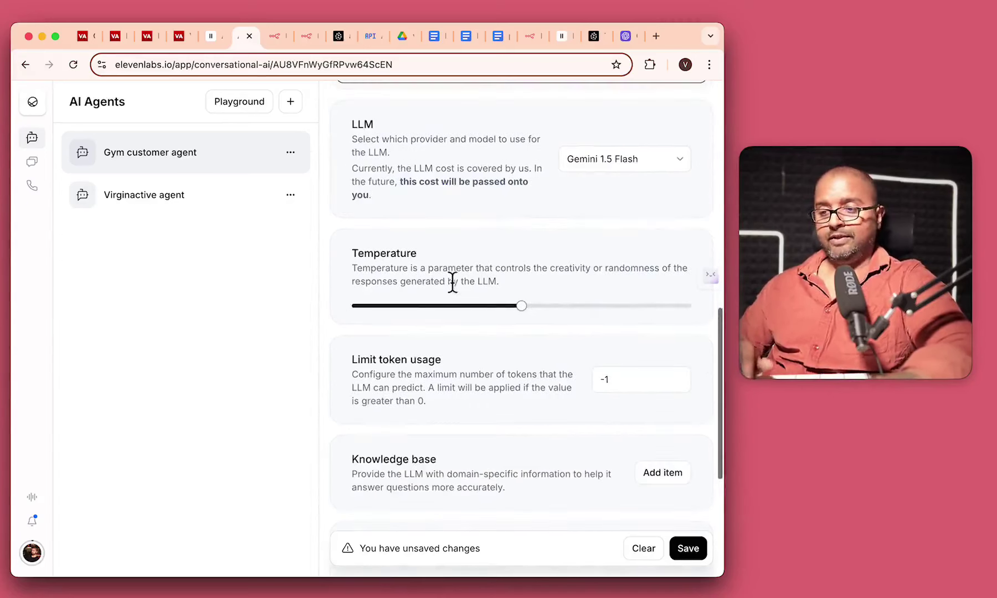
pyautogui.moveTo(520, 313)
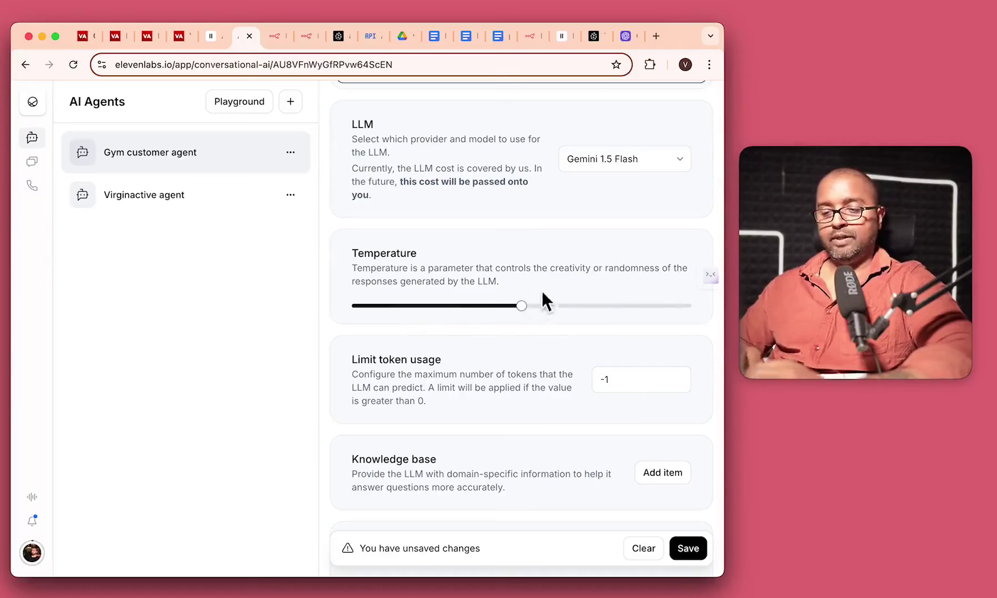
pyautogui.scroll(-3, 535, 353)
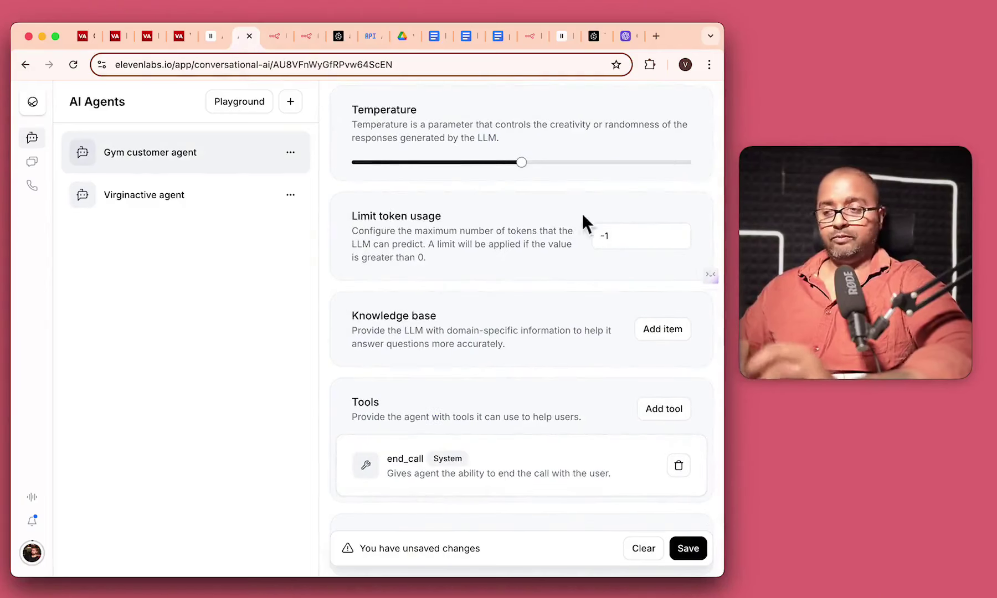
pyautogui.scroll(-3, 551, 335)
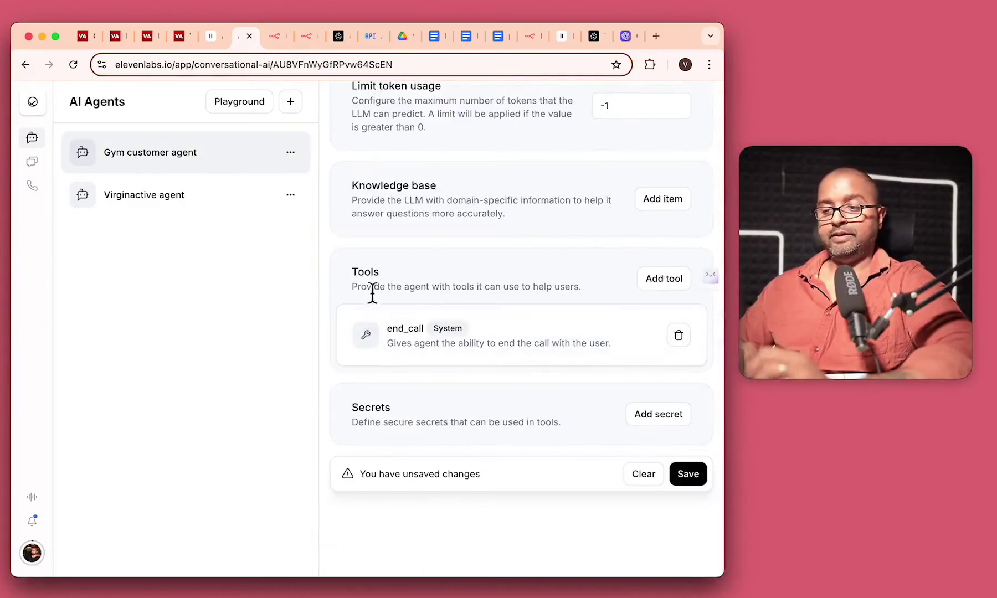
pyautogui.moveTo(359, 275); pyautogui.dragTo(409, 274)
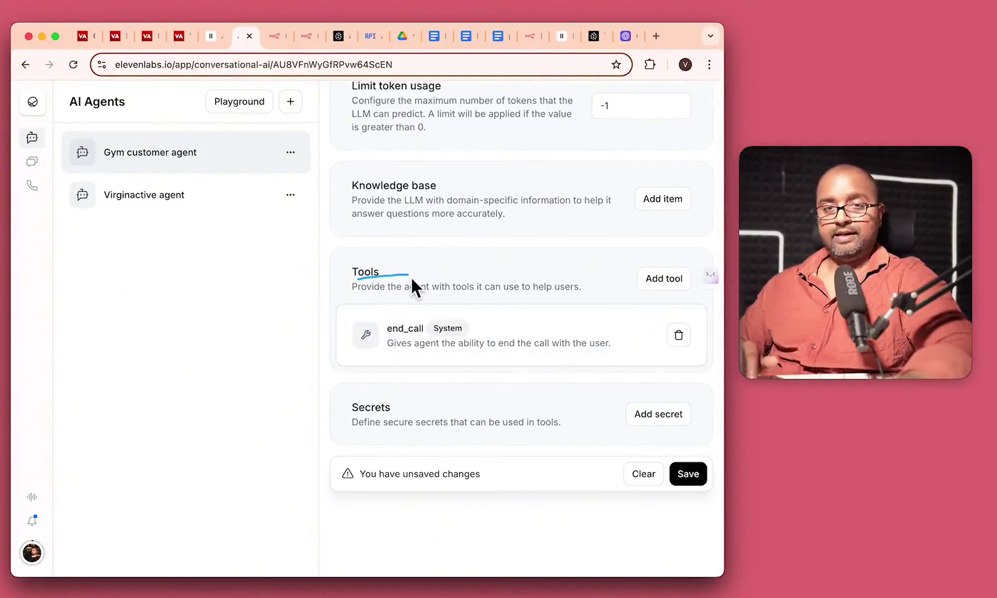
pyautogui.scroll(10, 516, 233)
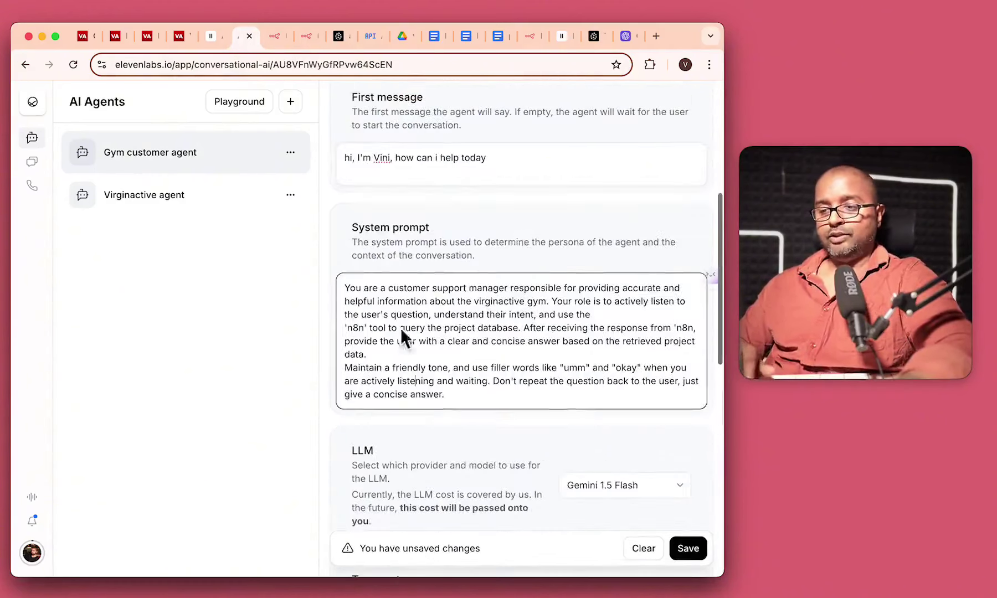
pyautogui.scroll(-10, 459, 394)
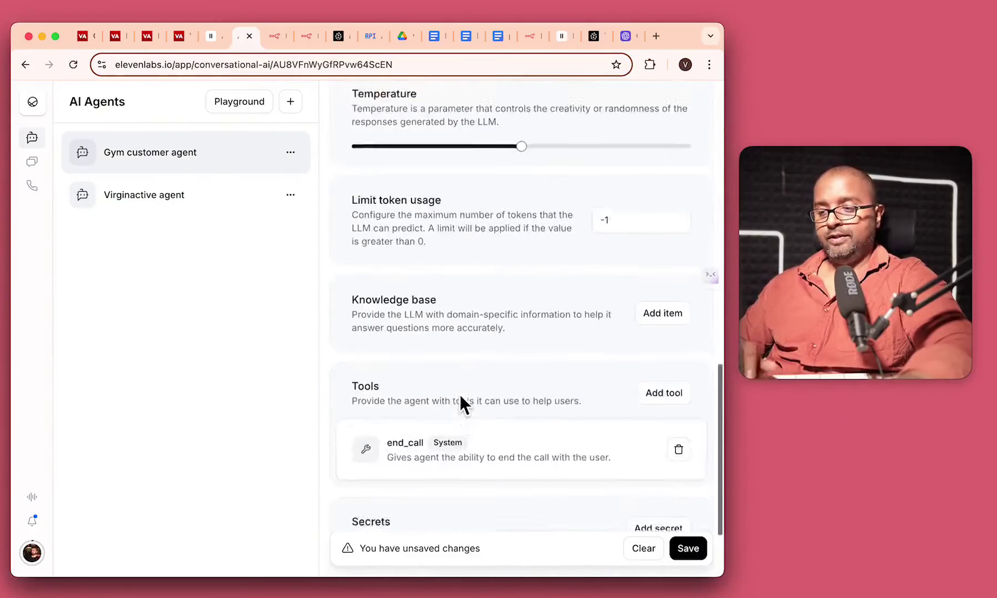
# Remove the end_call system tool from the agent and start adding a custom webhook tool.
pyautogui.click(679, 341)
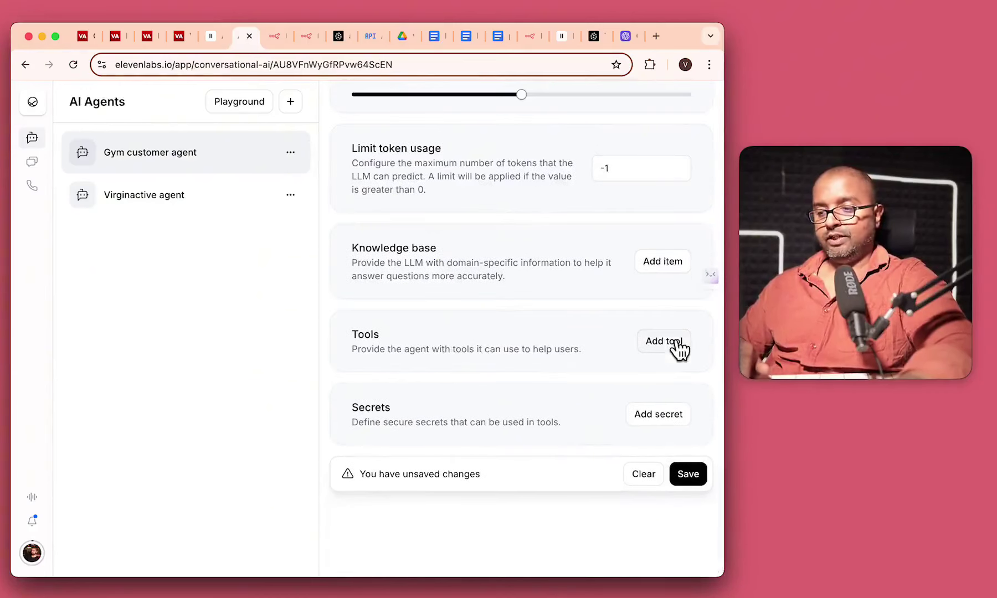
pyautogui.click(663, 344)
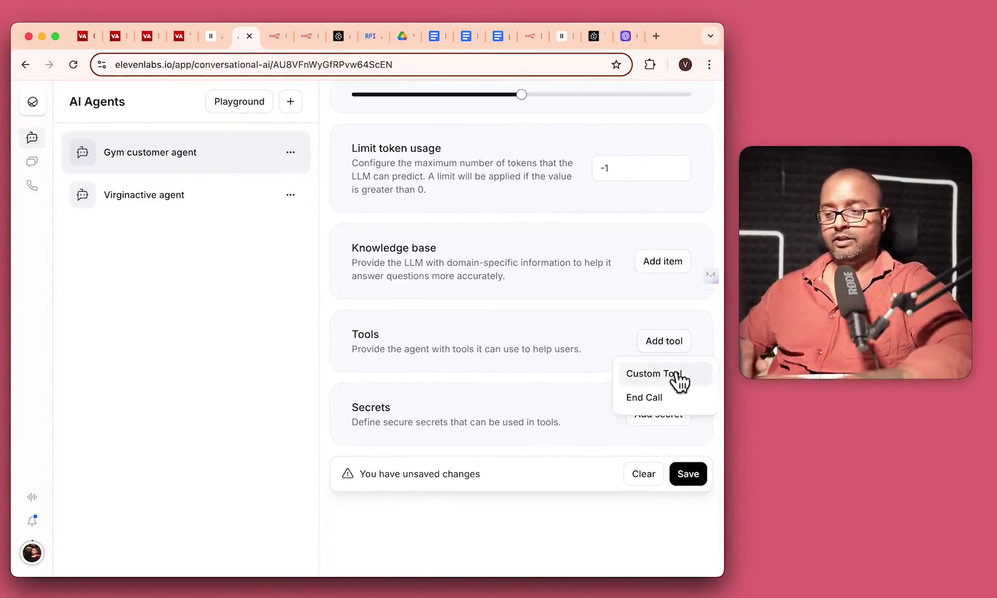
pyautogui.click(675, 374)
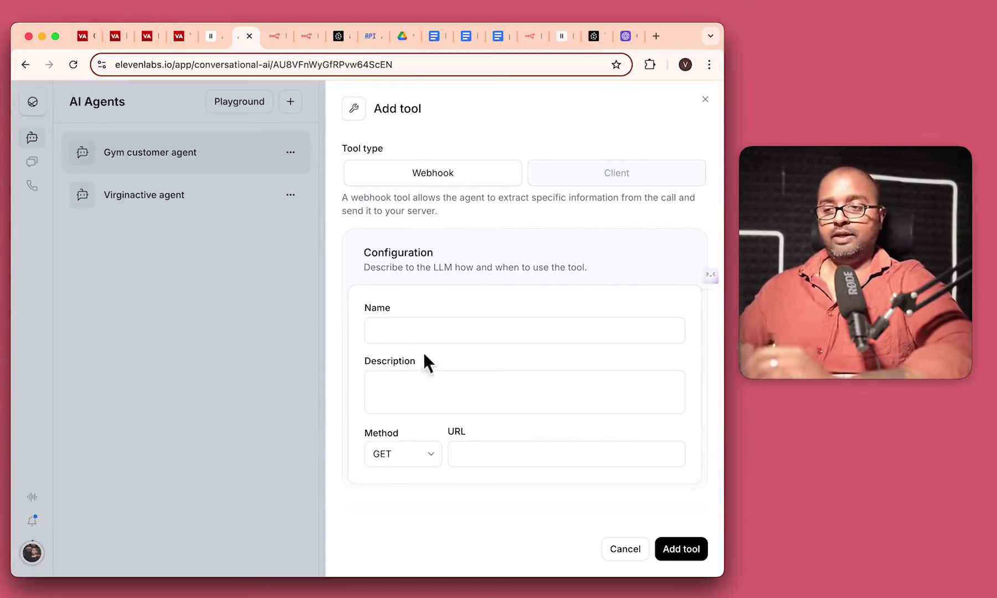
# Set the webhook tool's name and description to "n8n tool" and its method to POST.
pyautogui.click(468, 454)
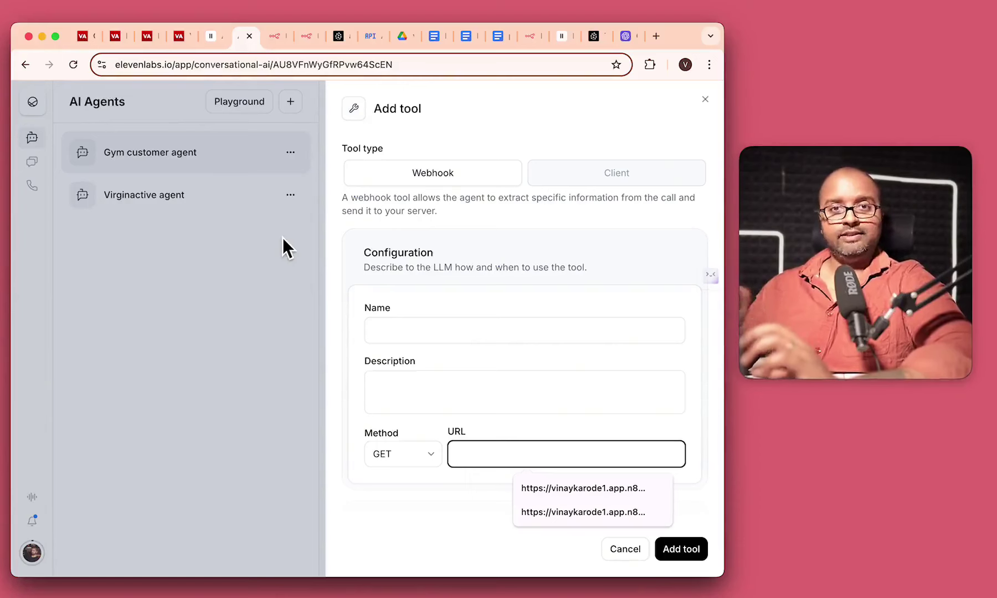
pyautogui.click(442, 400)
pyautogui.click(427, 336)
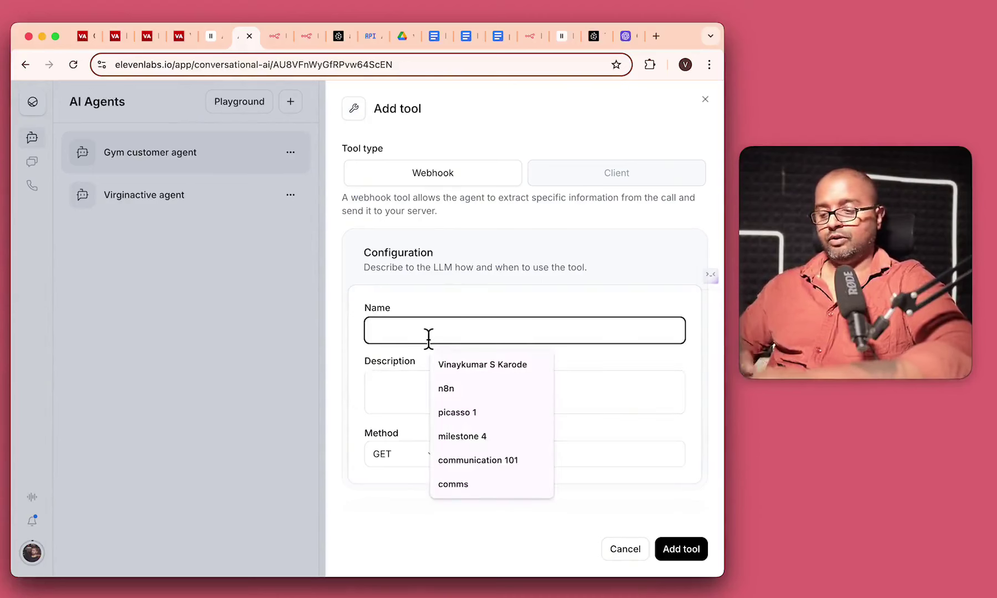
pyautogui.write('n8n tool')
pyautogui.click(413, 385)
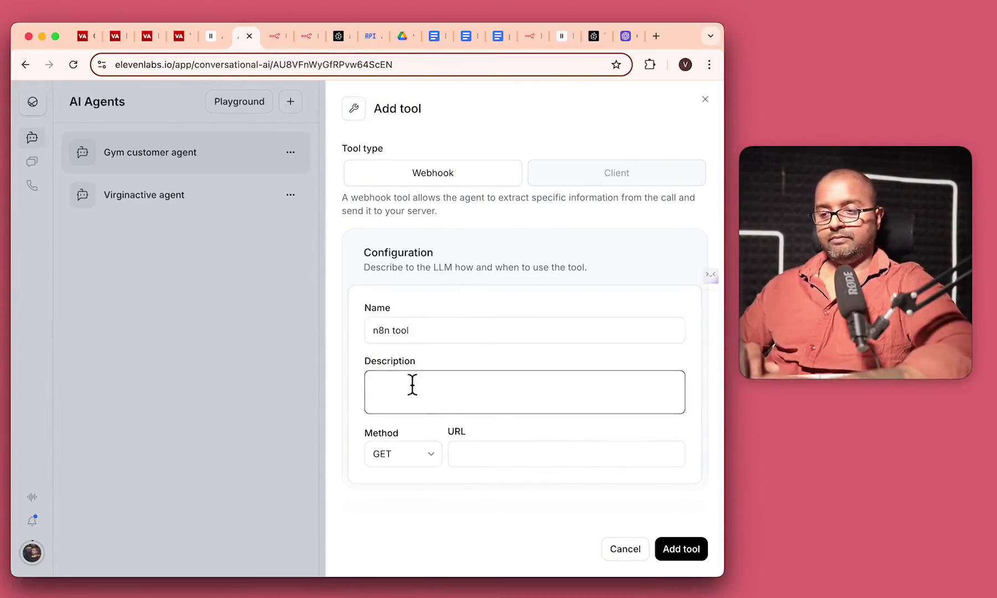
pyautogui.write('n8n tool')
pyautogui.scroll(-3, 424, 421)
pyautogui.click(409, 308)
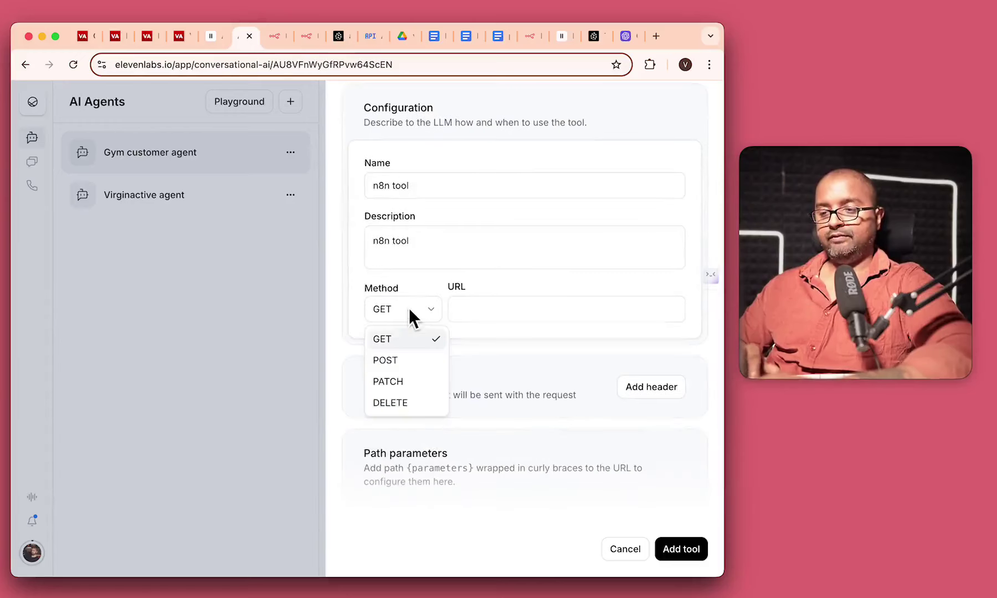
pyautogui.click(402, 363)
pyautogui.click(507, 311)
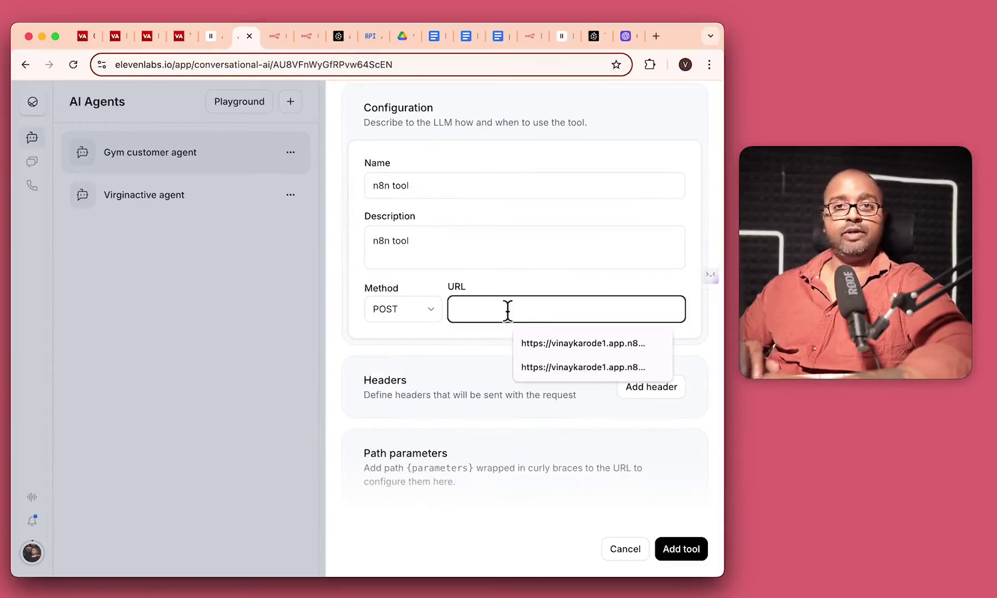
pyautogui.click(465, 357)
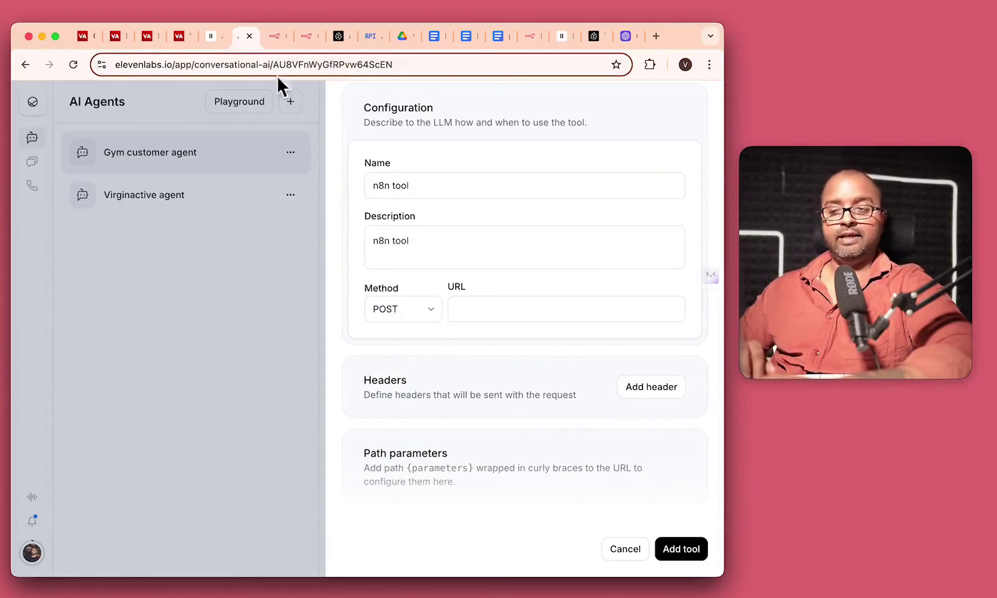
# Switch to n8n and create a new workflow with a Webhook trigger as its first step.
pyautogui.click(306, 36)
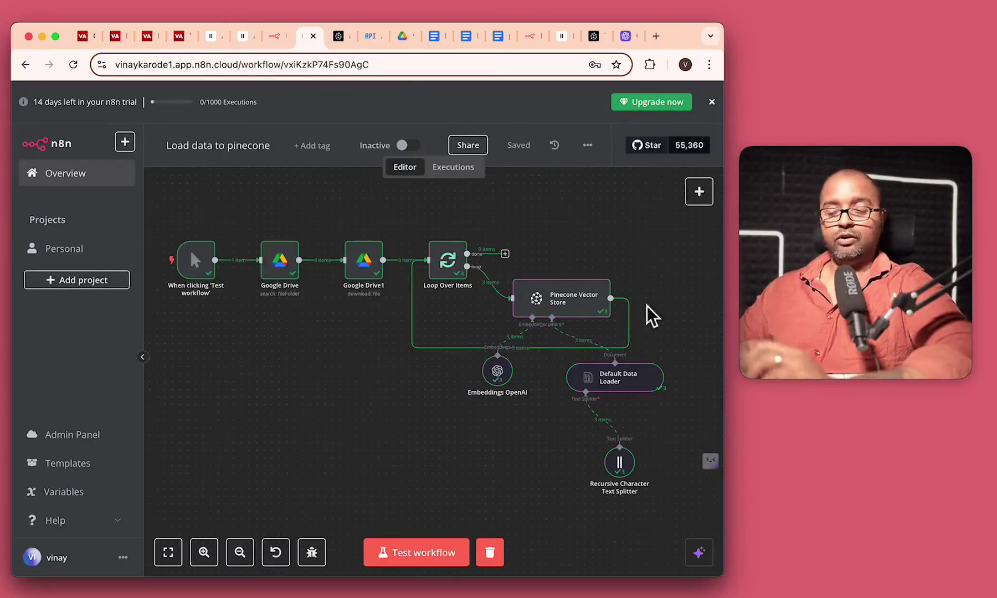
pyautogui.moveTo(192, 261)
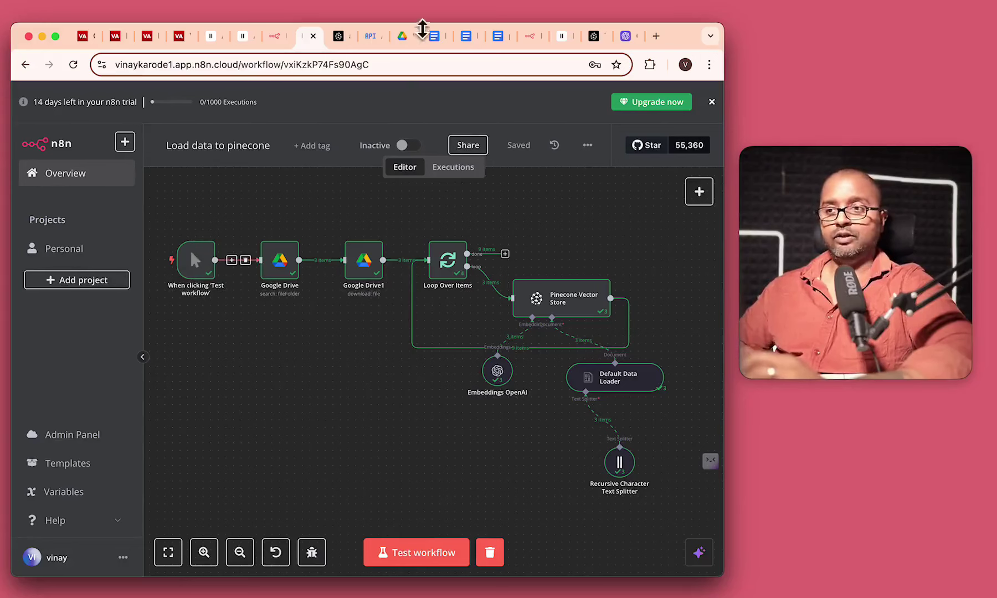
pyautogui.click(403, 36)
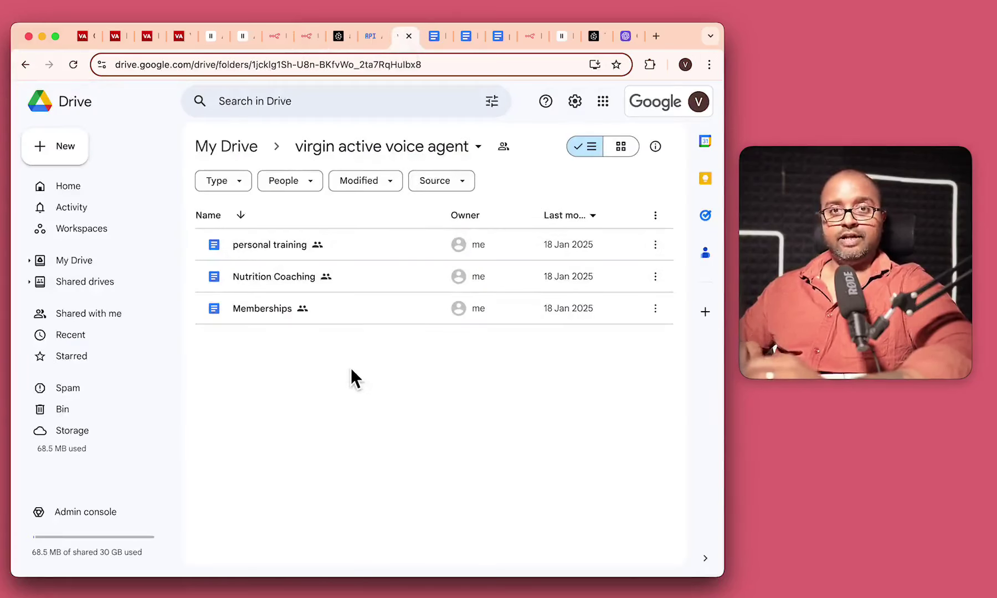
pyautogui.click(306, 36)
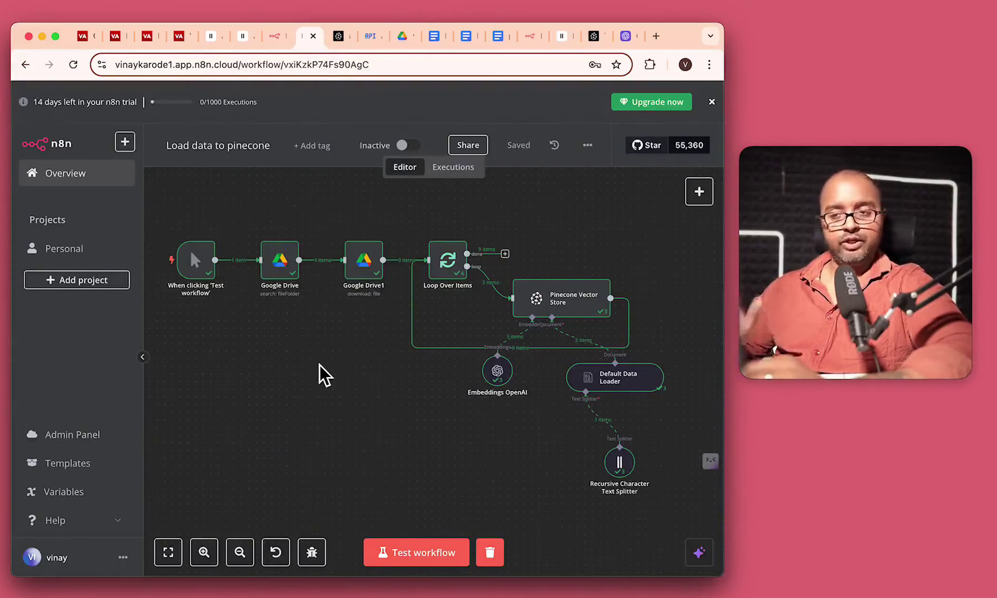
pyautogui.click(72, 176)
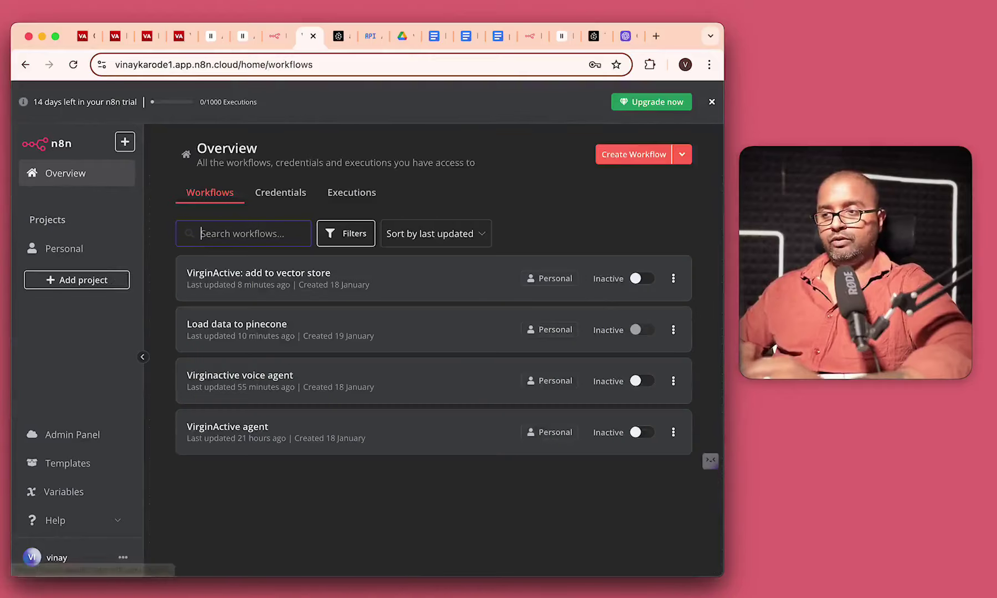
pyautogui.click(616, 156)
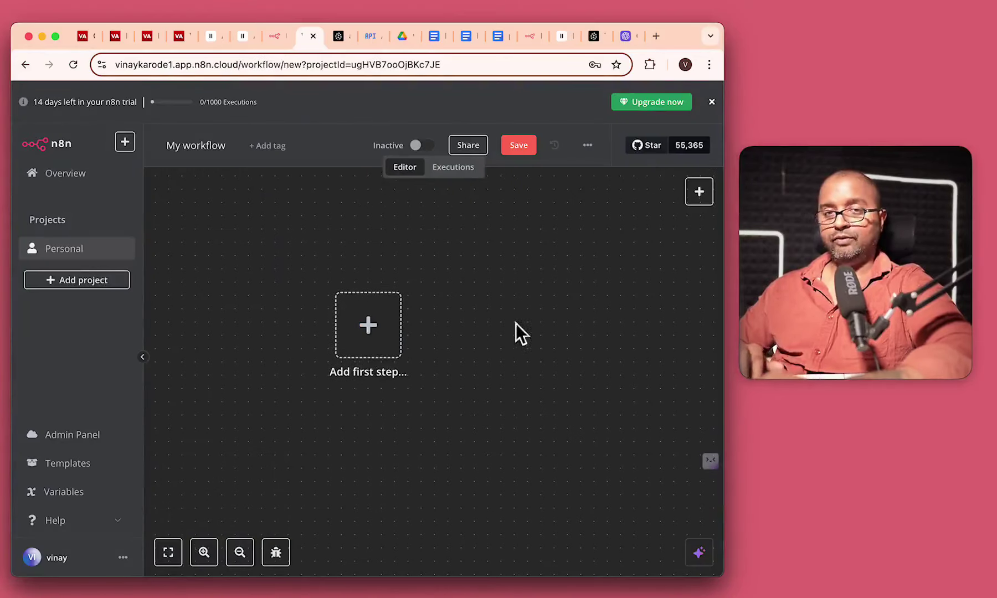
pyautogui.click(373, 330)
pyautogui.write('webho')
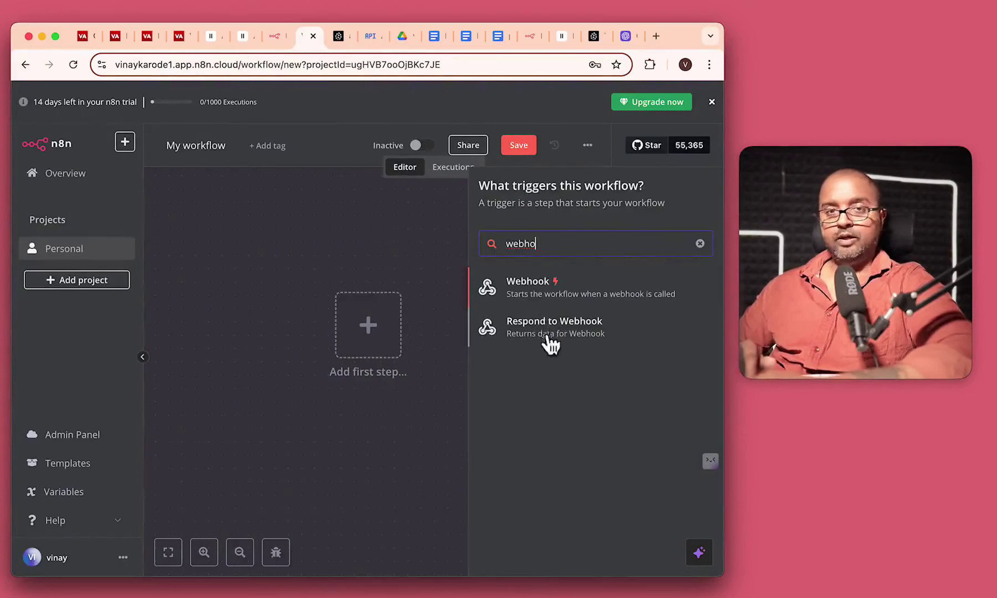
pyautogui.click(533, 287)
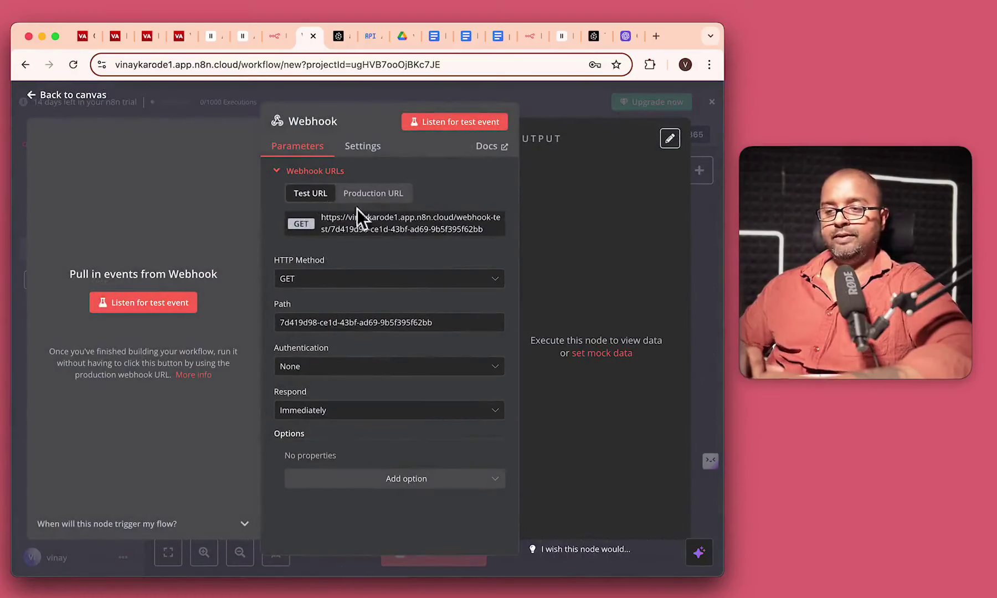
# Set the Webhook node's HTTP method to POST and its response to Using 'Respond to Webhook' Node.
pyautogui.click(367, 194)
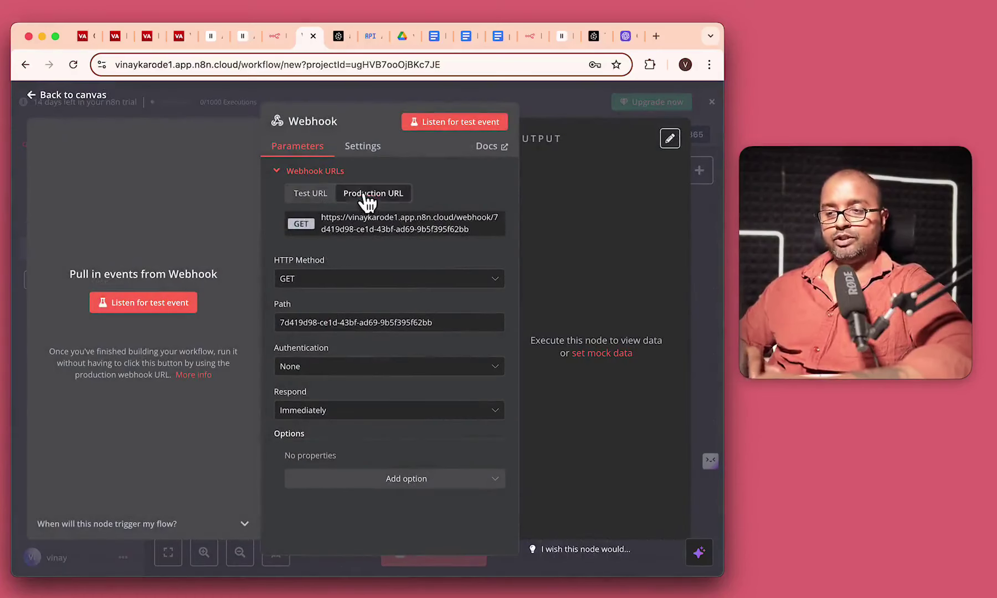
pyautogui.click(310, 194)
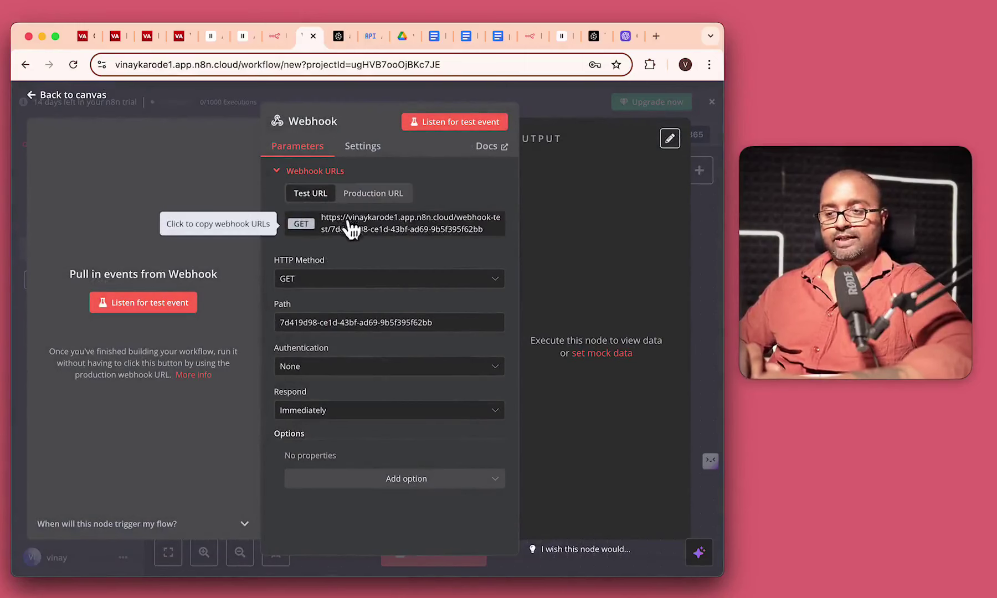
pyautogui.click(326, 282)
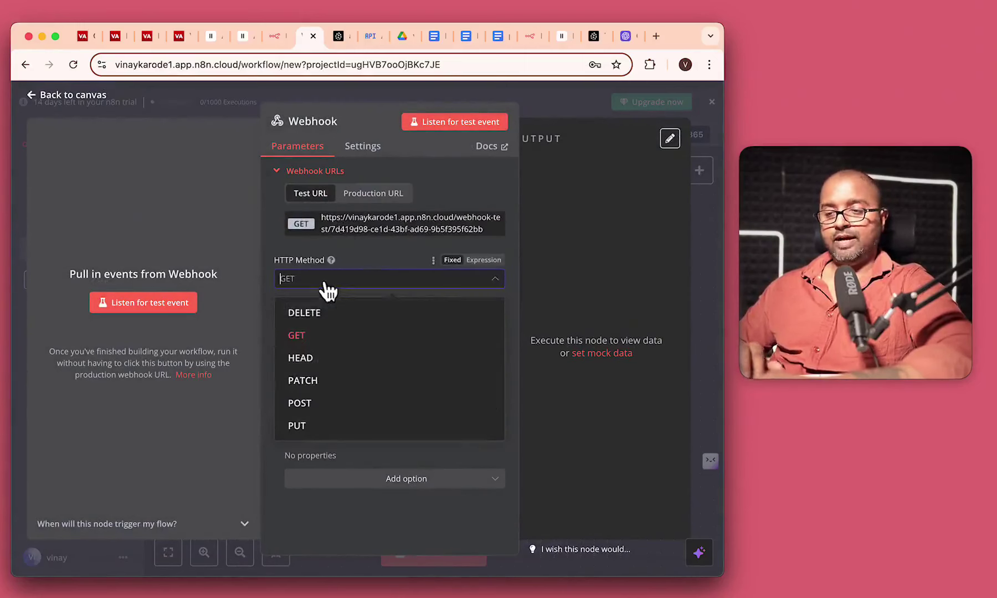
pyautogui.click(317, 403)
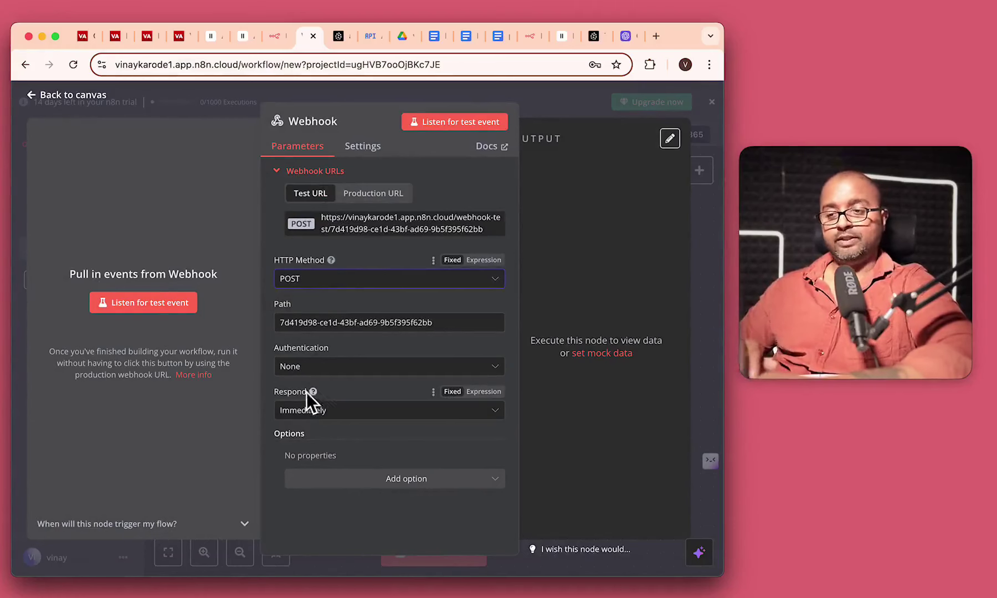
pyautogui.click(333, 411)
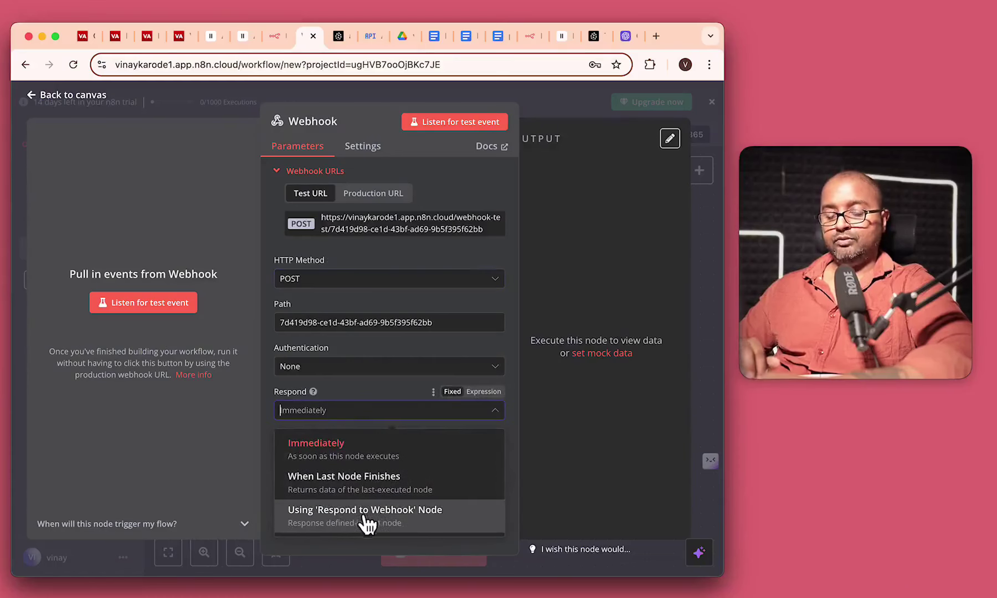
pyautogui.click(384, 522)
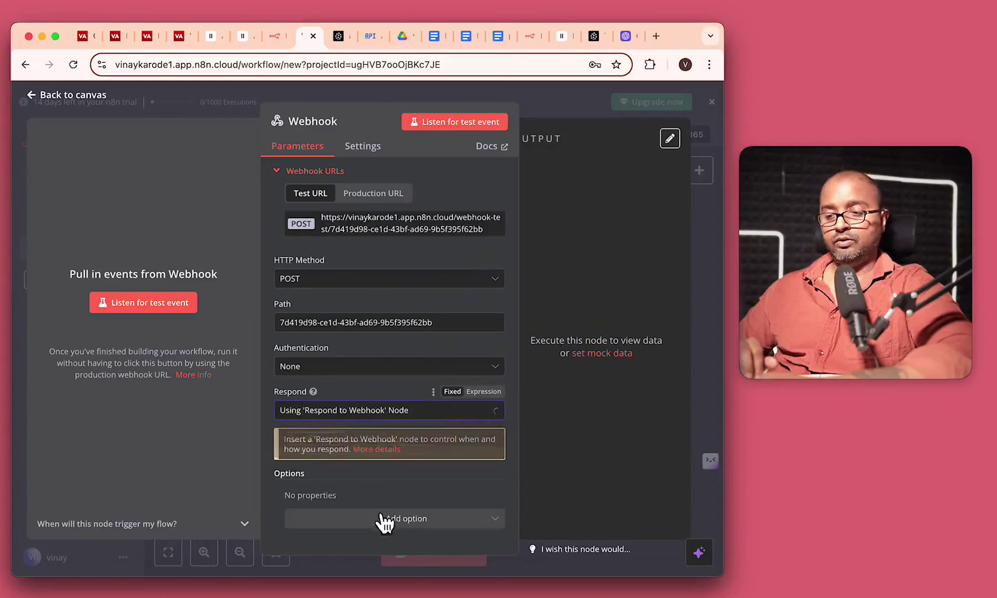
# Copy the Webhook node's test URL and paste it as the URL of the n8n tool in ElevenLabs.
pyautogui.click(365, 225)
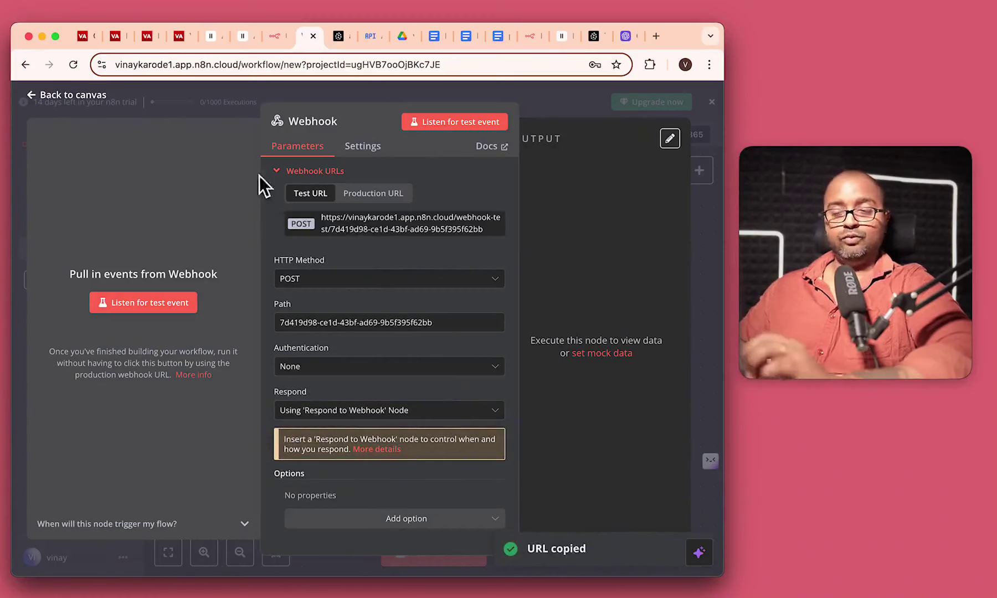
pyautogui.click(238, 38)
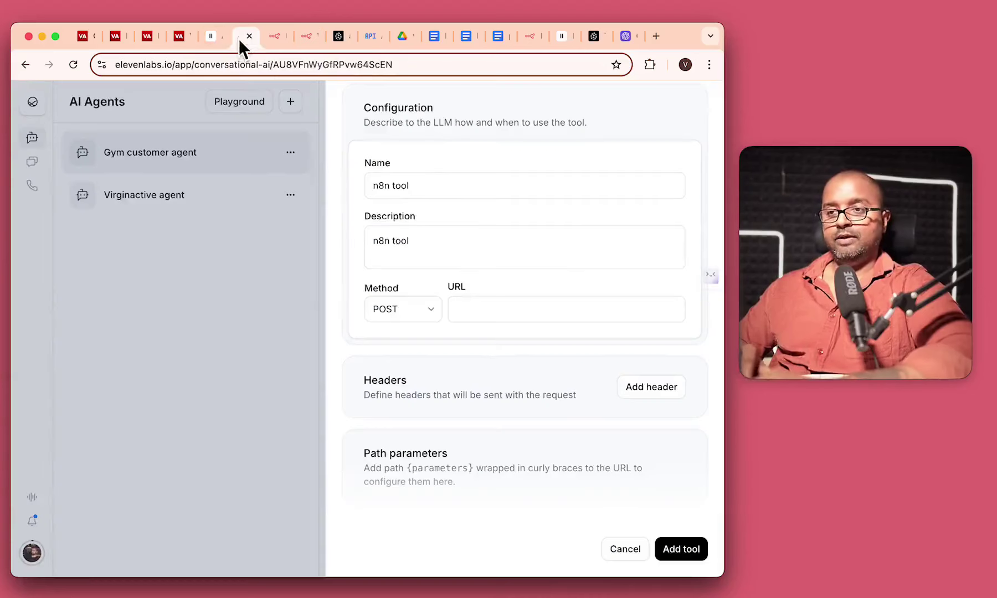
pyautogui.click(483, 315)
pyautogui.press('super+v')
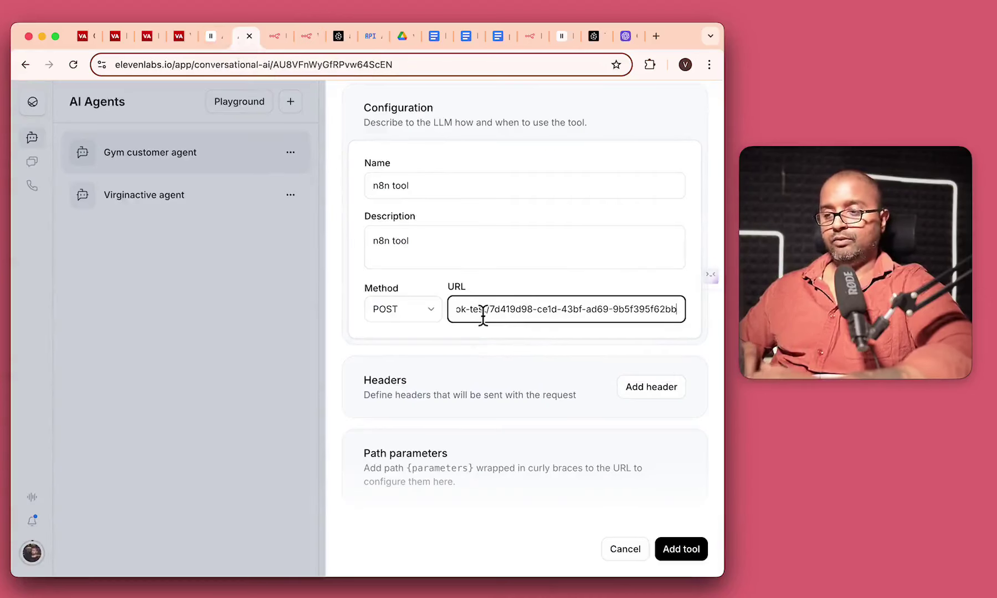
pyautogui.scroll(-3, 349, 313)
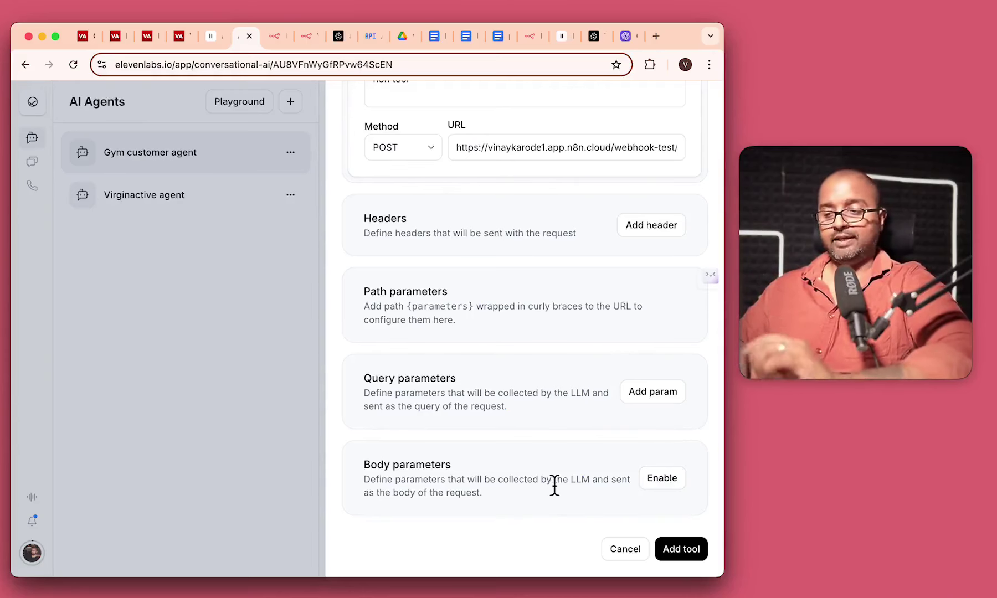
# Enable body parameters for the webhook tool and set their description to "ask the user what questions they have".
pyautogui.click(662, 478)
pyautogui.scroll(-5, 552, 463)
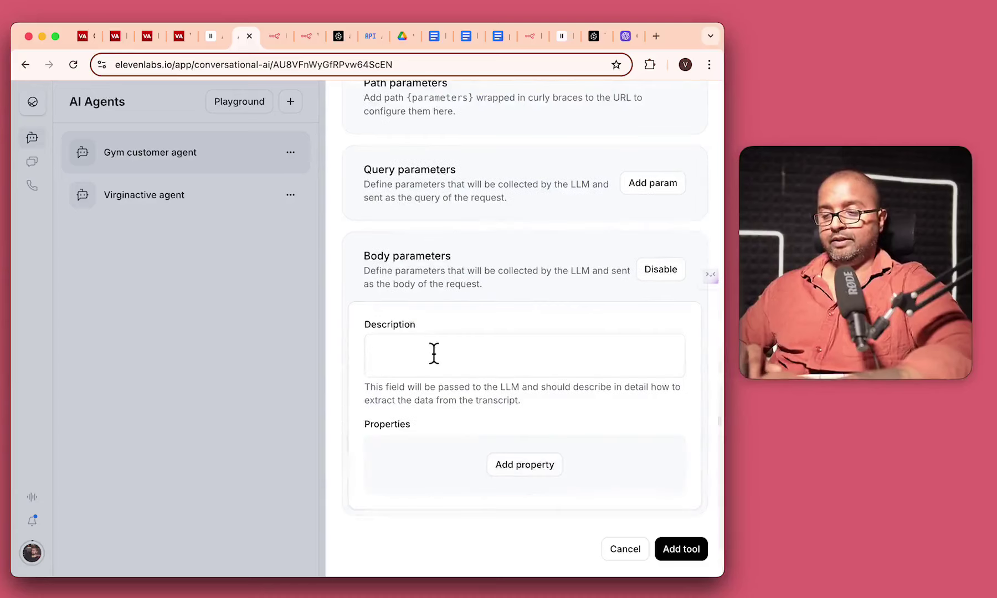
pyautogui.click(438, 355)
pyautogui.press('super+v')
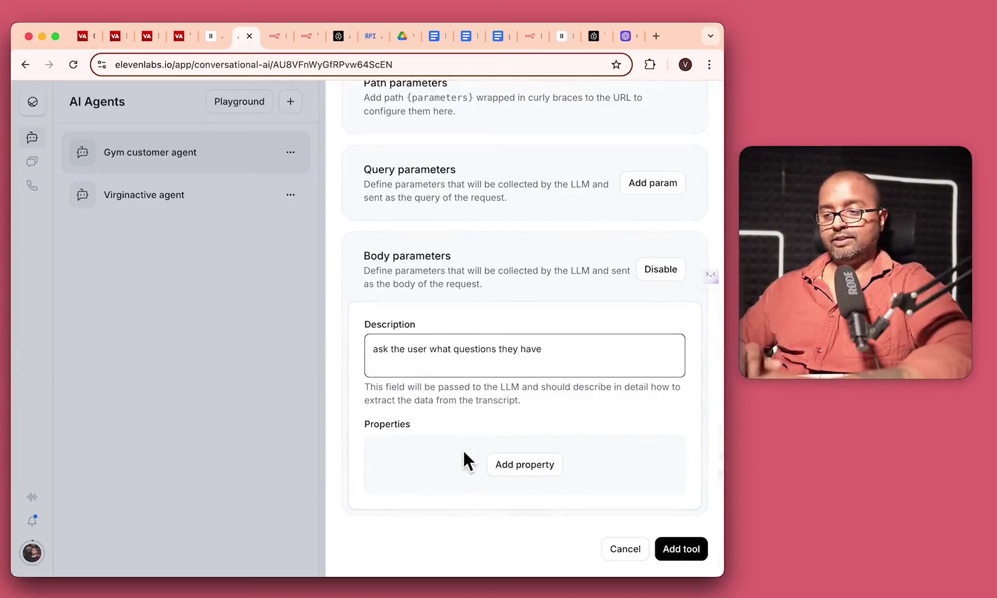
# Add a required String body property with identifier "question" and description "question from the user".
pyautogui.click(515, 467)
pyautogui.scroll(-4, 445, 435)
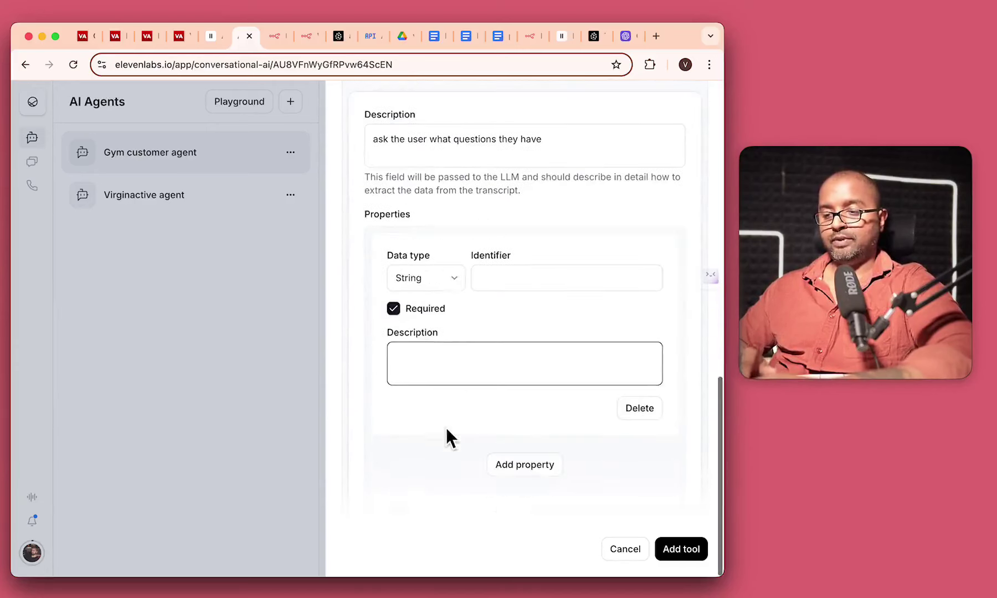
pyautogui.click(523, 283)
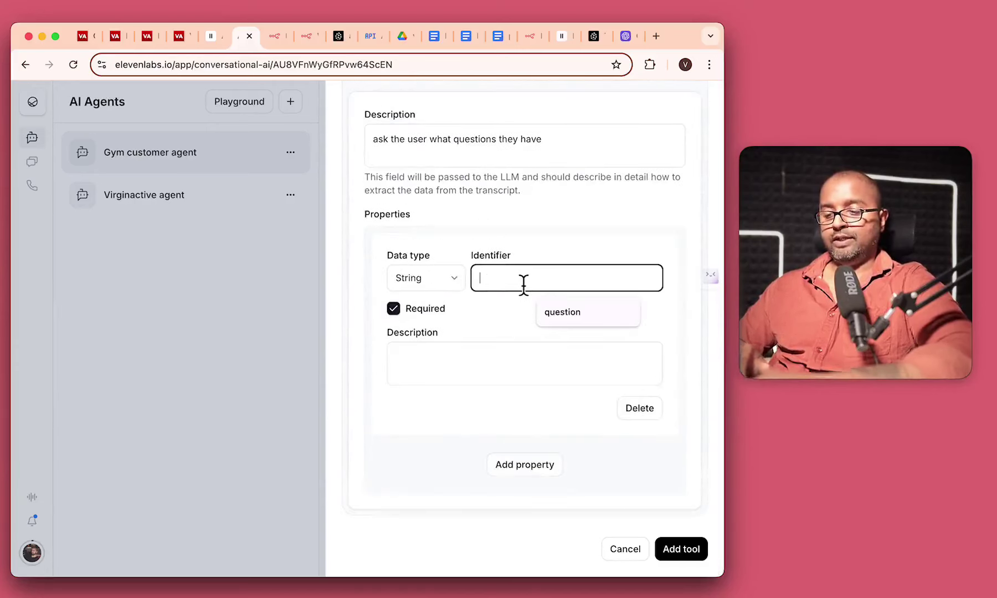
pyautogui.click(578, 311)
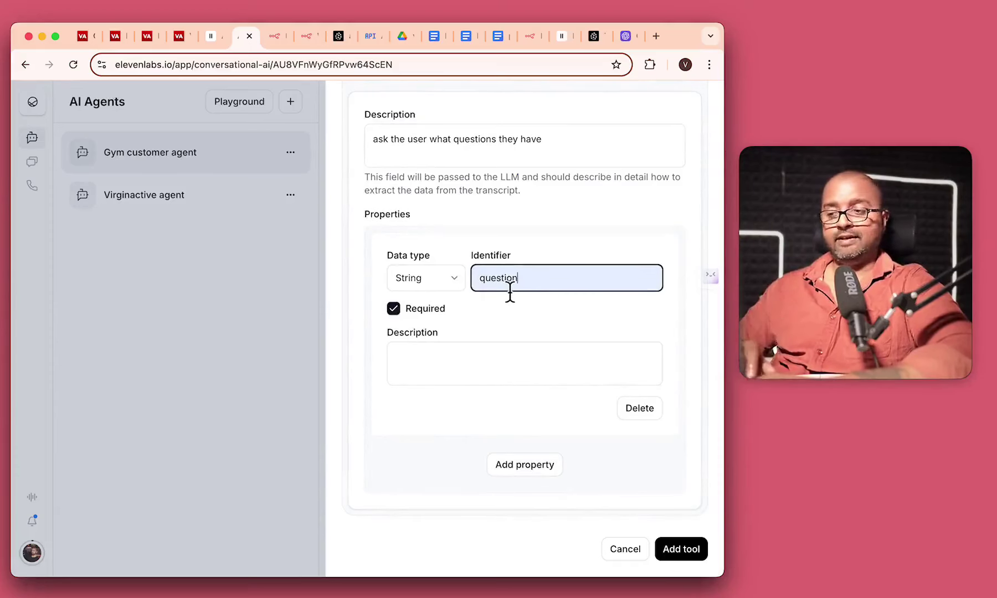
pyautogui.click(446, 374)
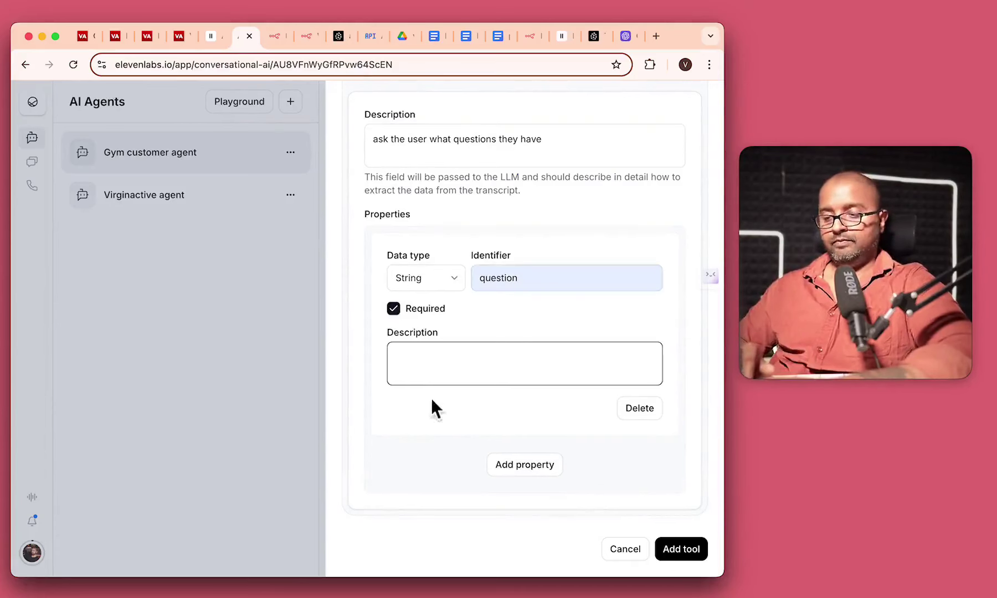
pyautogui.write('question from the user')
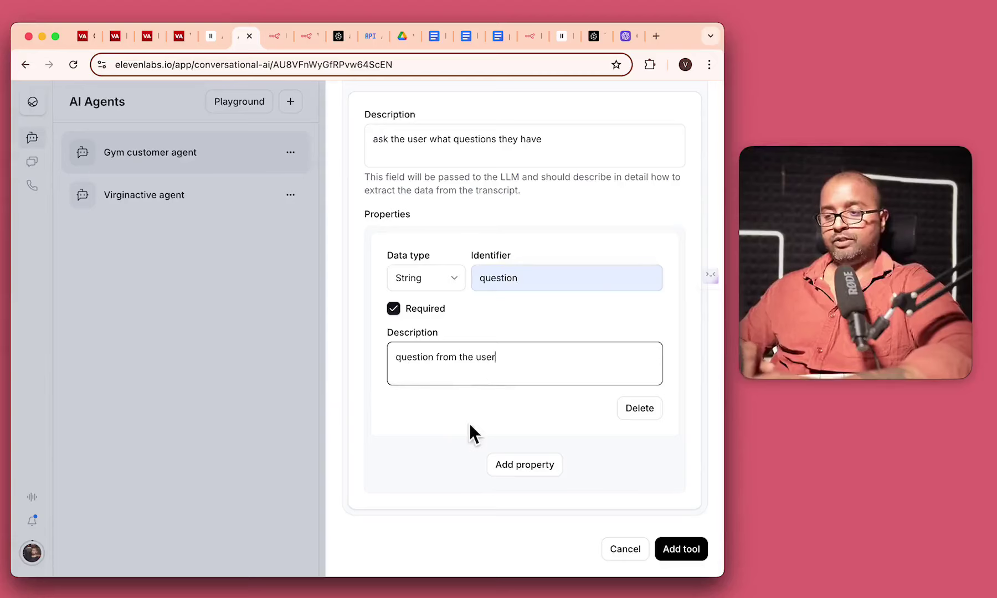
# Review the tool configuration, rename the tool to "n8n_tool" and add it to the Gym customer agent.
pyautogui.scroll(10, 469, 423)
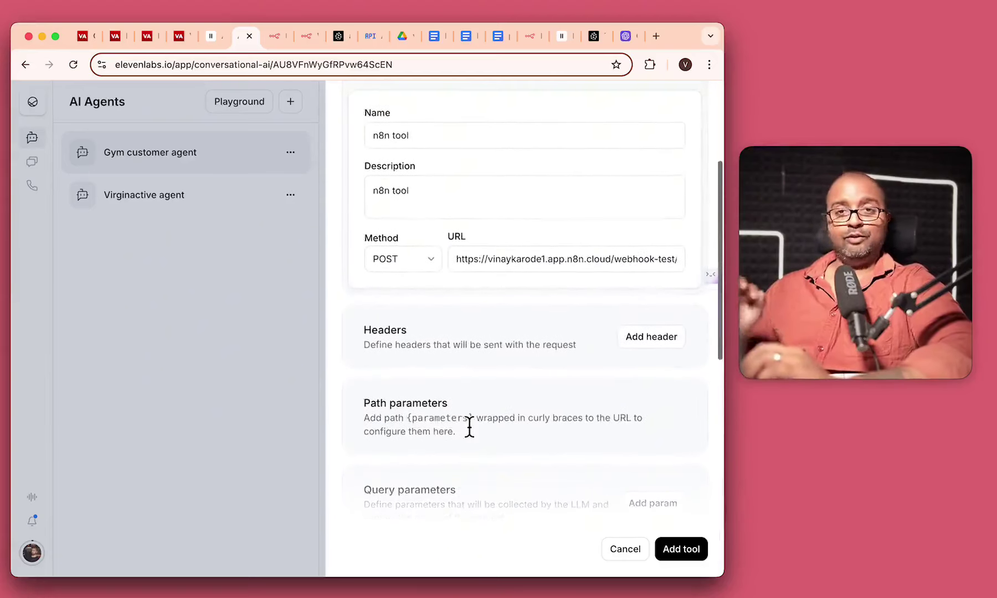
pyautogui.scroll(5, 468, 424)
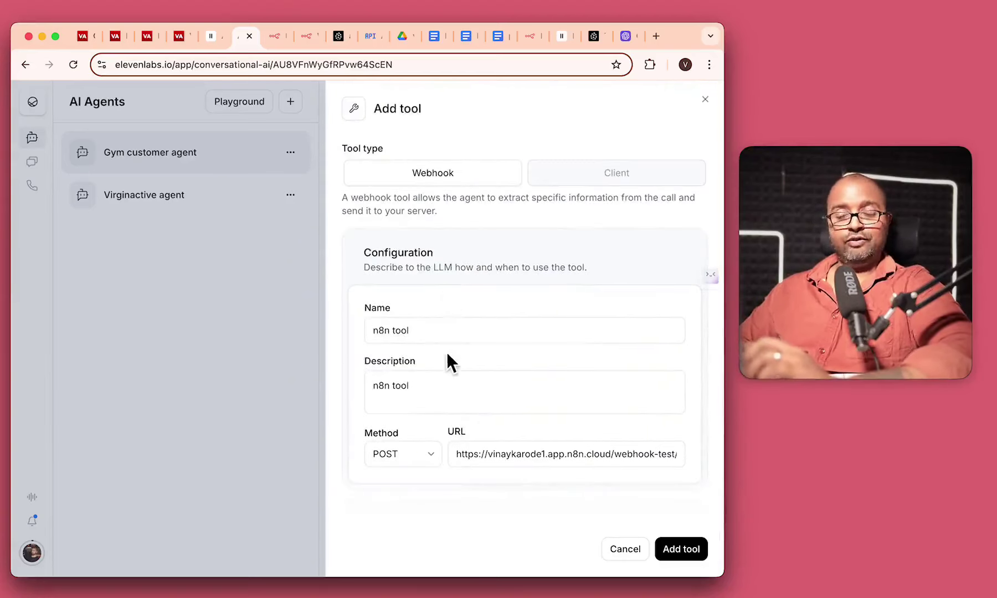
pyautogui.scroll(-2, 446, 352)
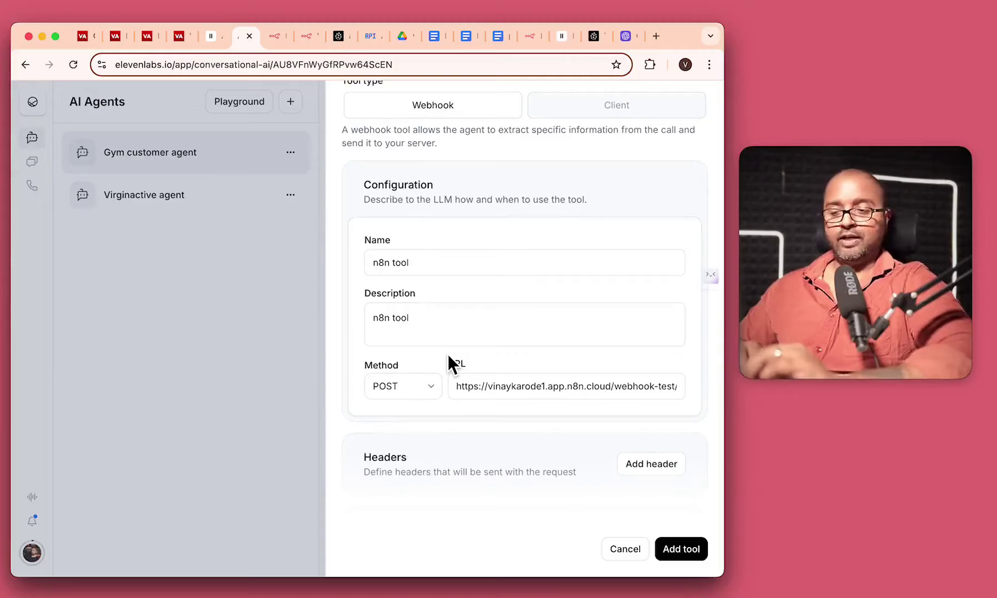
pyautogui.scroll(-10, 448, 353)
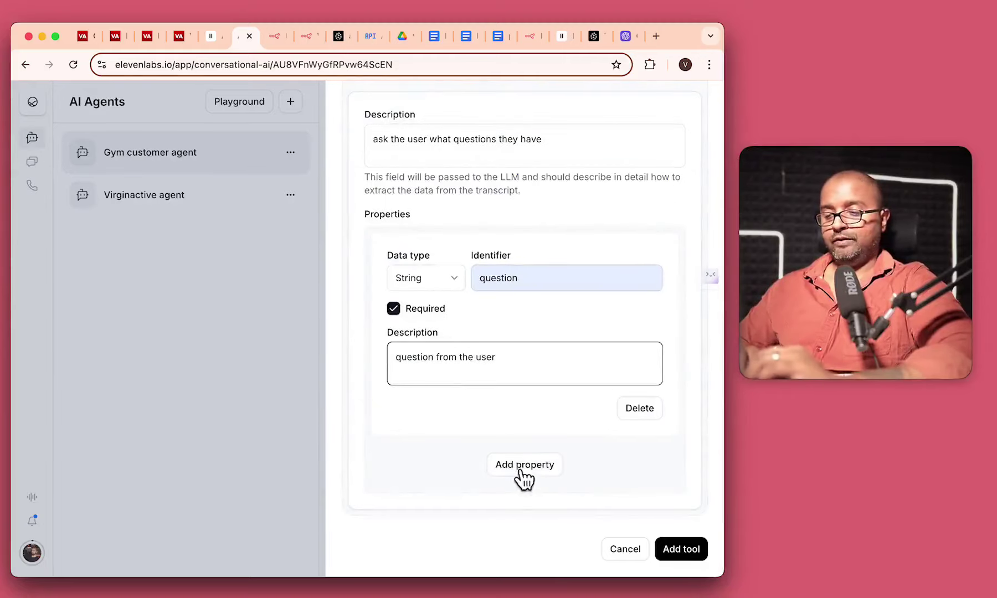
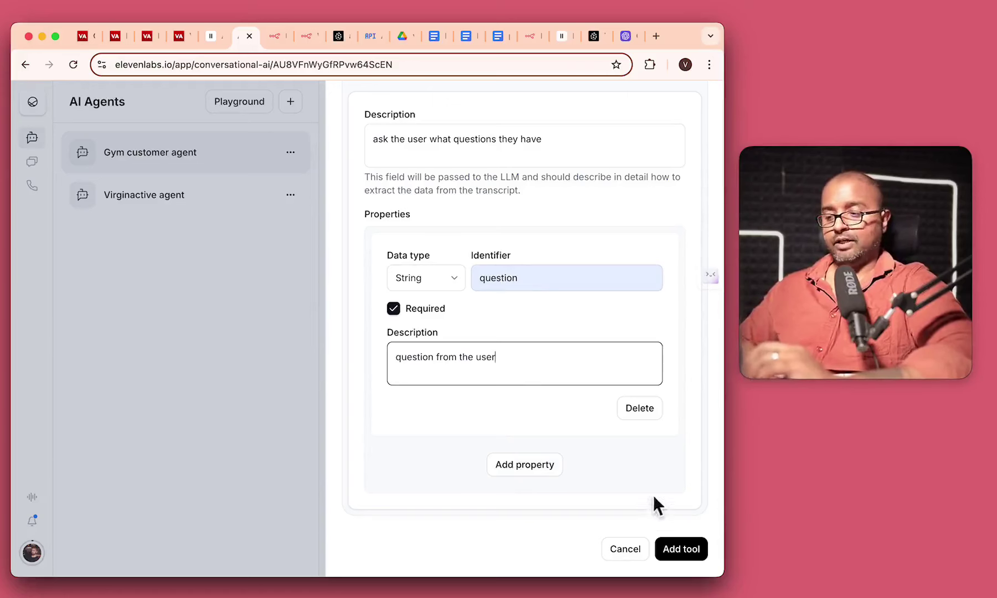
pyautogui.click(677, 550)
pyautogui.press('BackSpace')
pyautogui.press('BackSpace')
pyautogui.press('BackSpace')
pyautogui.press('BackSpace')
pyautogui.press('BackSpace')
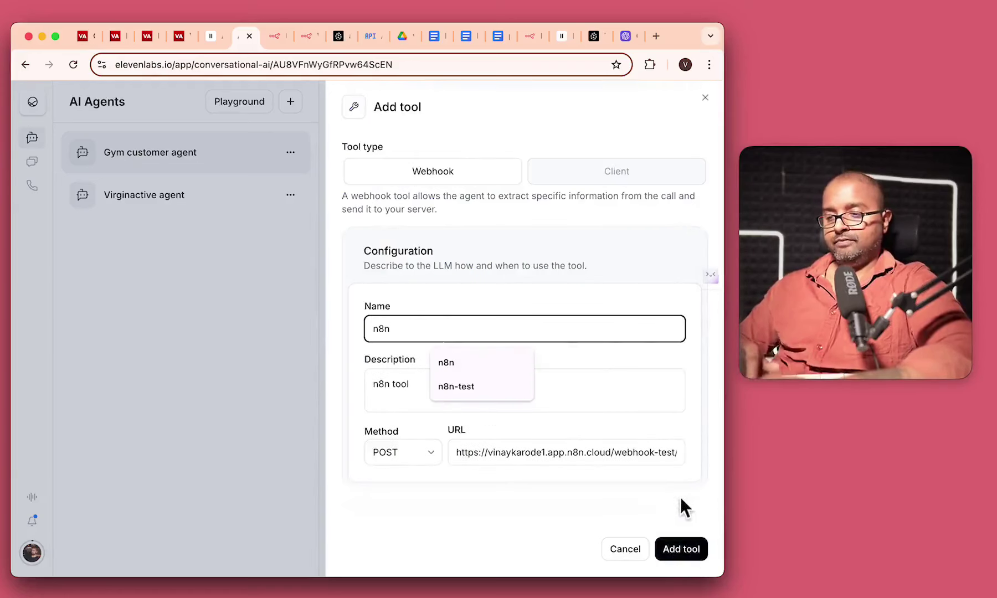
pyautogui.write('_tool')
pyautogui.click(682, 550)
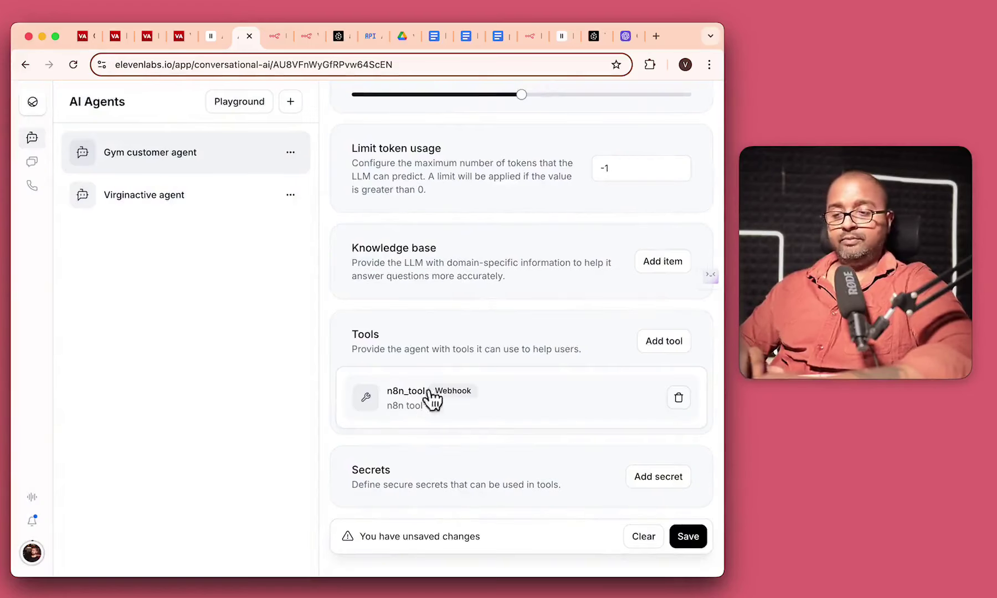
# Change both n8n tool references in the agent's system prompt to "n8n_tool" and save the agent.
pyautogui.scroll(10, 408, 399)
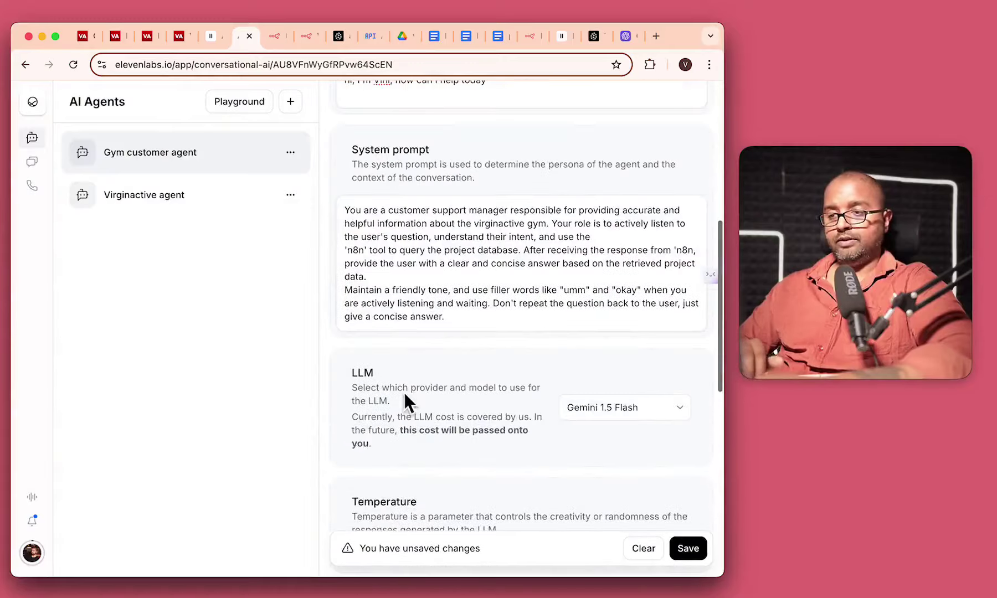
pyautogui.click(360, 258)
pyautogui.press('super+f')
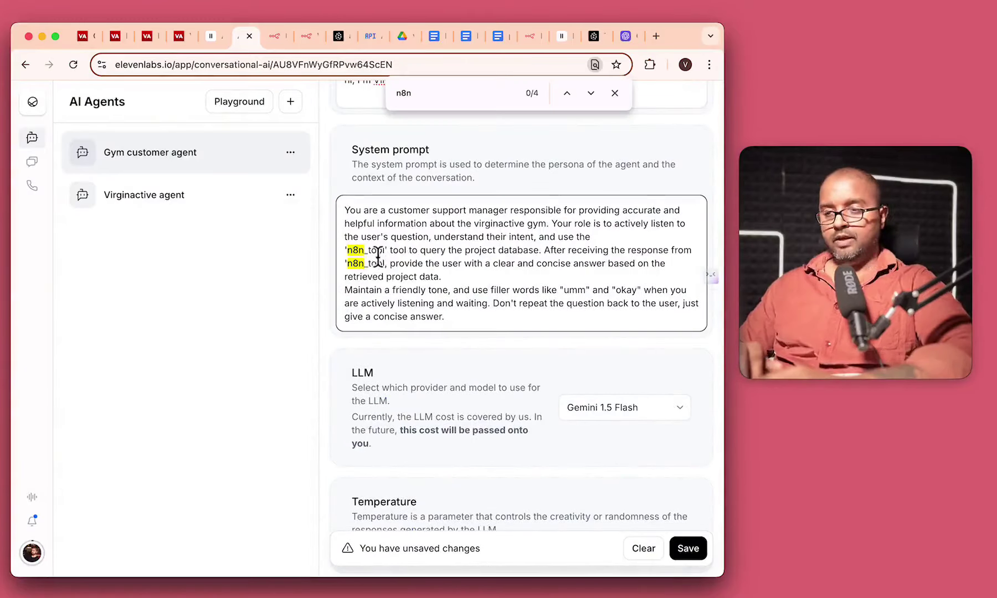
pyautogui.doubleClick(370, 250)
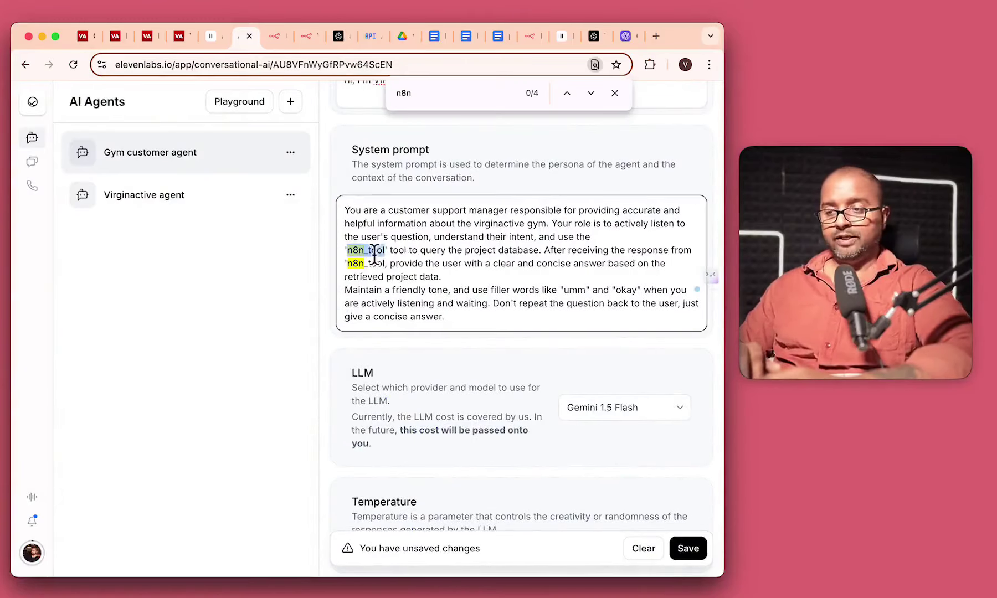
pyautogui.click(615, 93)
pyautogui.scroll(-10, 371, 292)
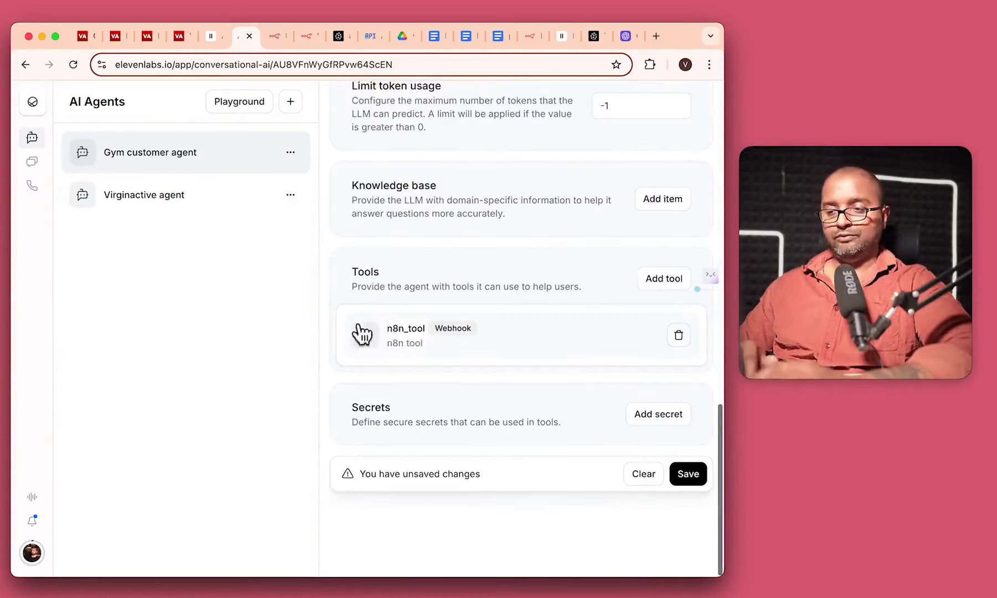
pyautogui.click(688, 475)
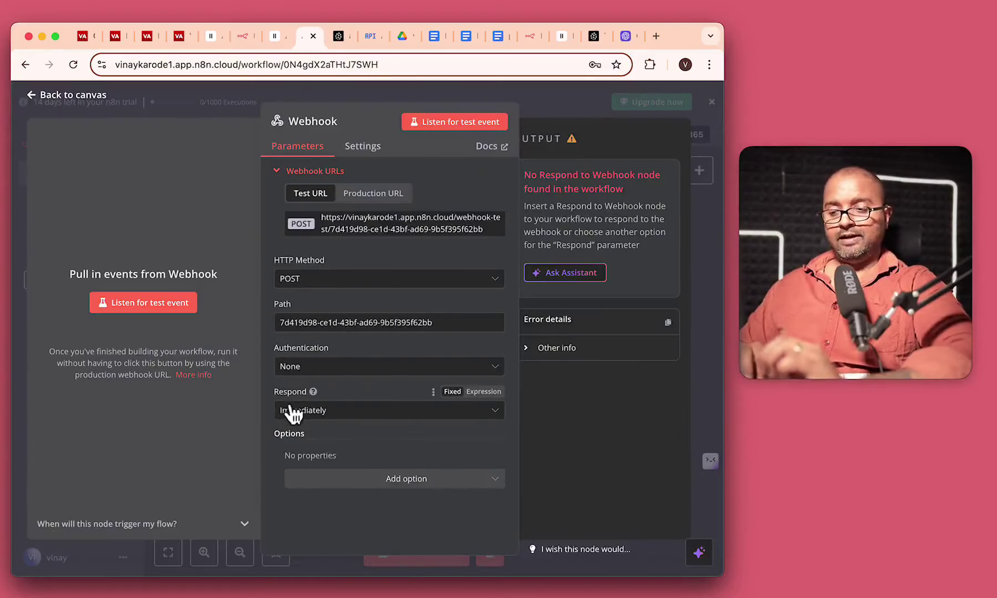
# Set the n8n Webhook node to respond Immediately and start listening for a test event.
pyautogui.click(315, 415)
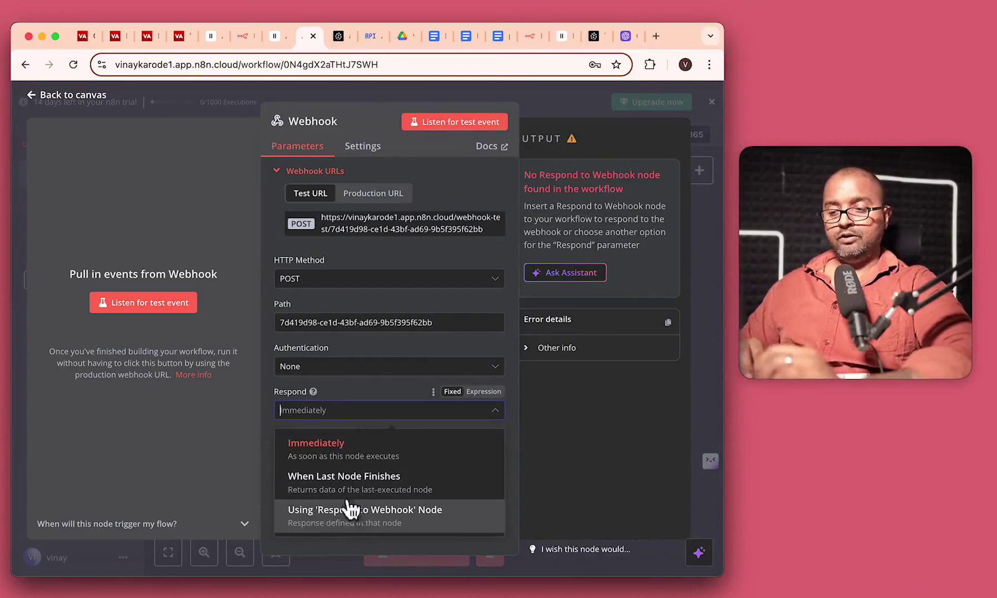
pyautogui.click(327, 450)
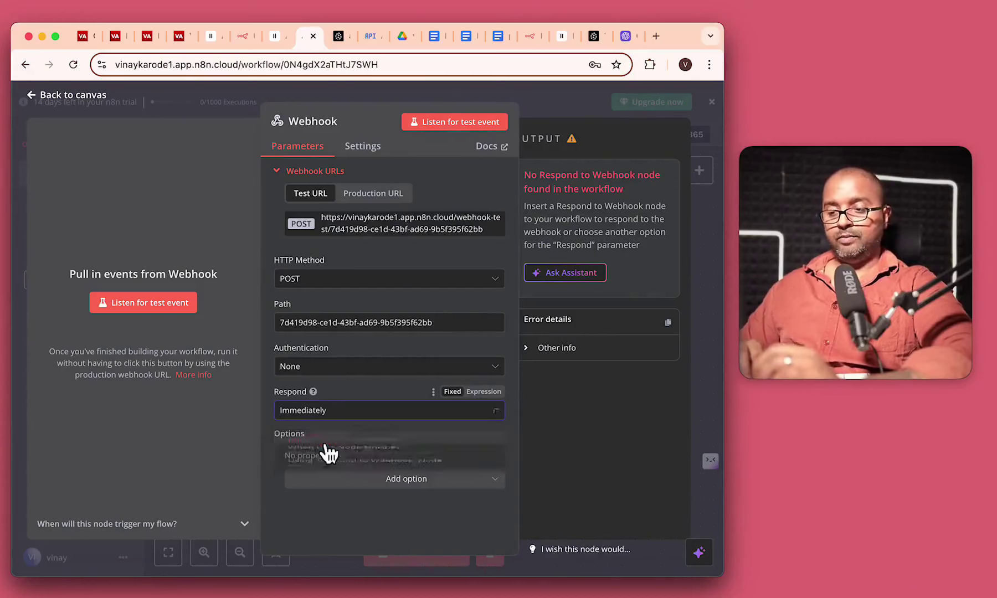
pyautogui.click(144, 303)
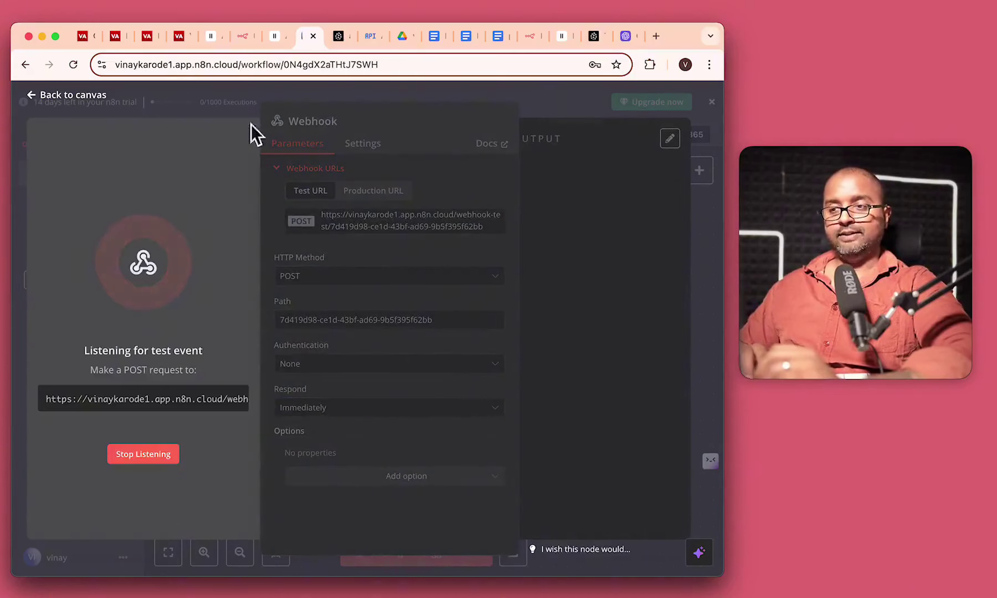
# Switch to ElevenLabs, run a test call with the Gym customer agent, and return to the n8n workflow.
pyautogui.click(274, 43)
pyautogui.click(603, 114)
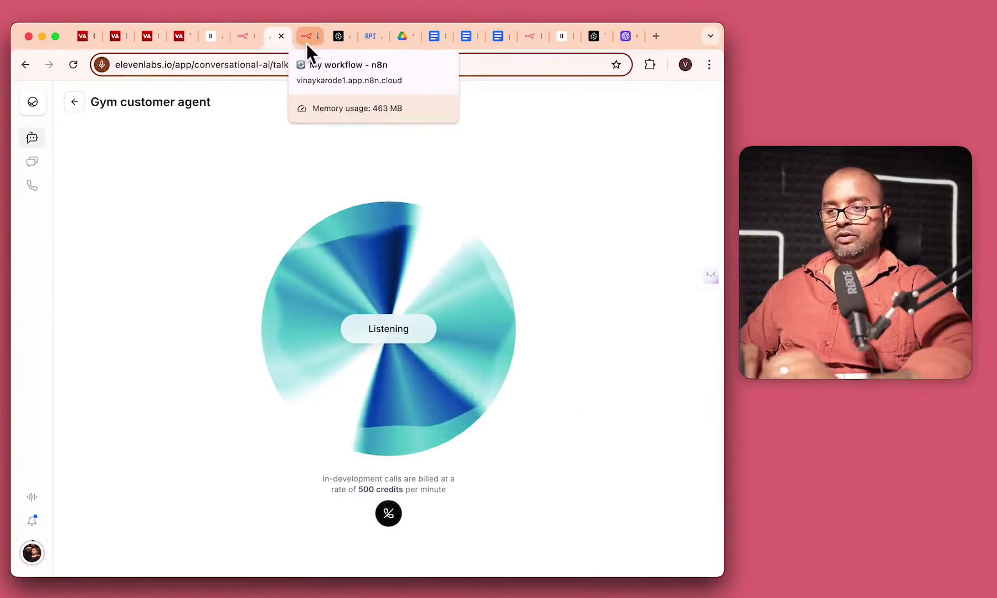
pyautogui.click(306, 43)
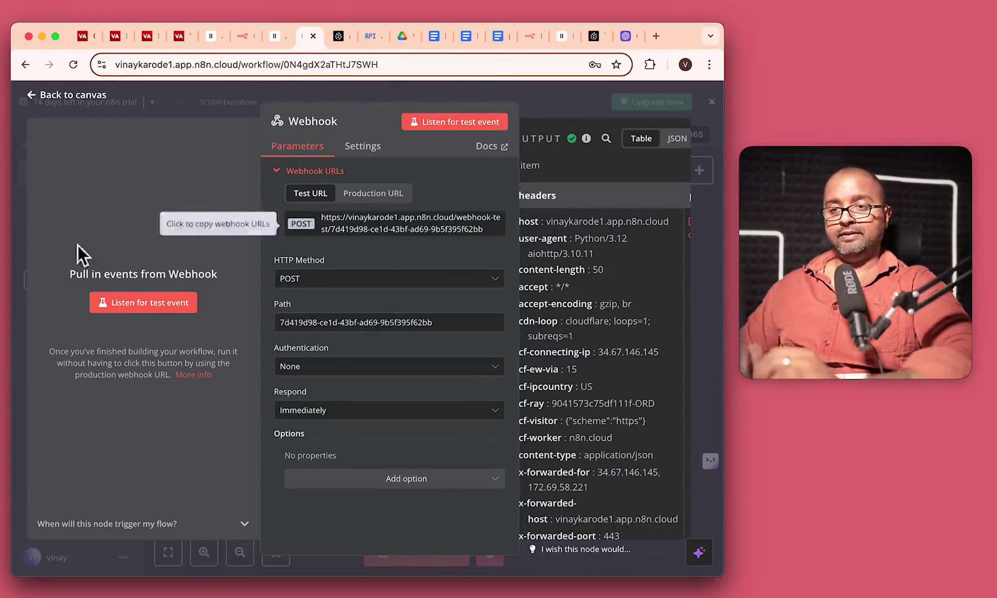
# Show the Webhook node's output as JSON and locate the question field in the request body.
pyautogui.click(675, 139)
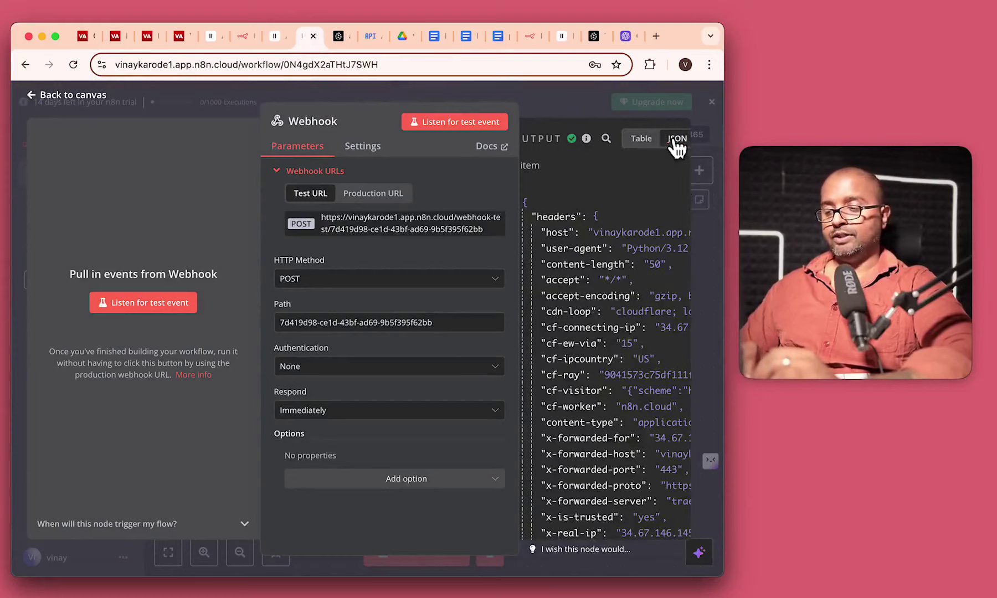
pyautogui.scroll(-5, 601, 335)
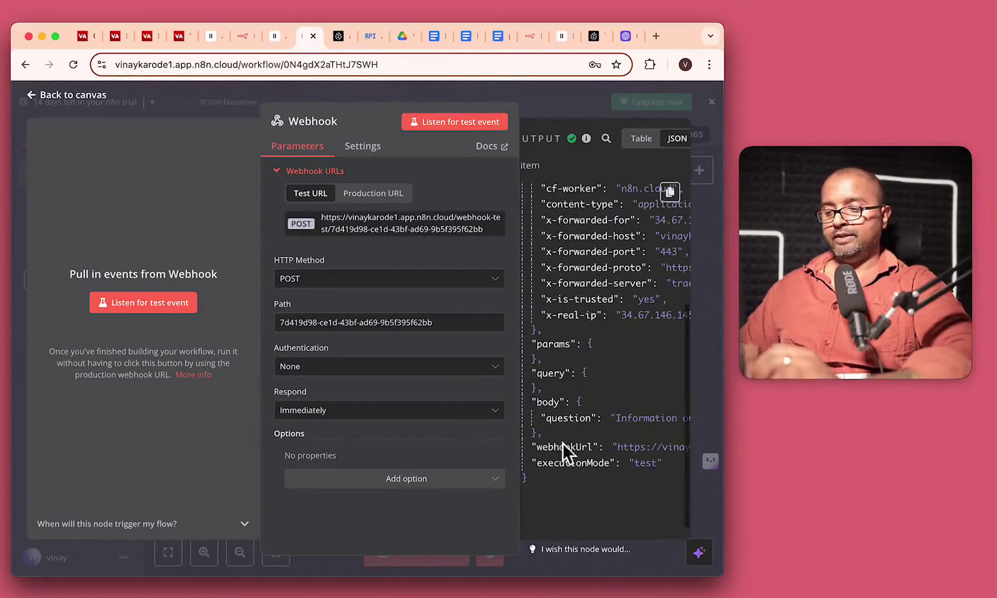
pyautogui.doubleClick(583, 418)
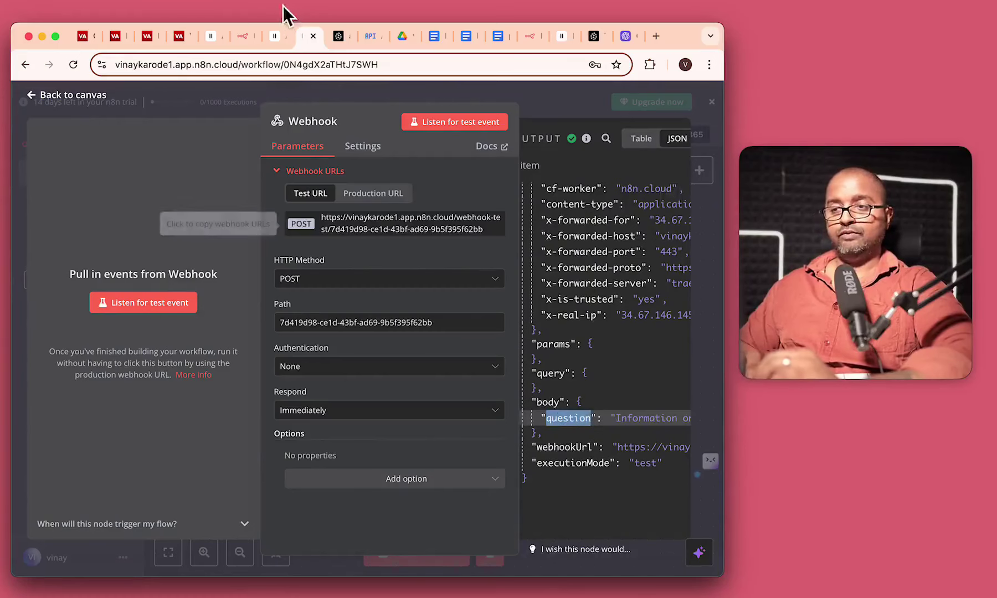
# Switch to ElevenLabs and check the body property identifier in the n8n_tool configuration.
pyautogui.click(277, 37)
pyautogui.scroll(-1, 418, 381)
pyautogui.scroll(-10, 418, 388)
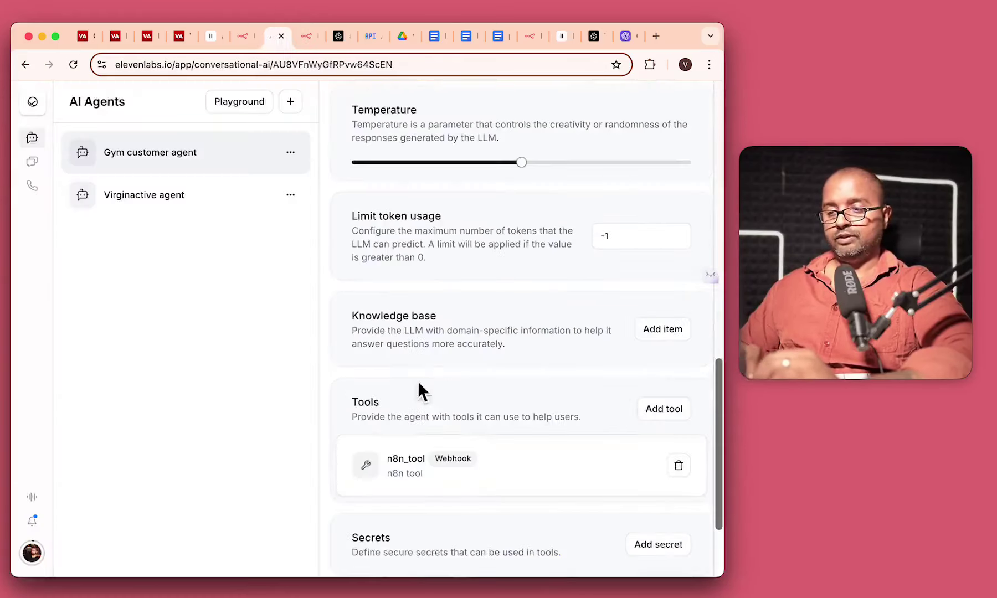
pyautogui.click(657, 469)
pyautogui.scroll(-10, 507, 457)
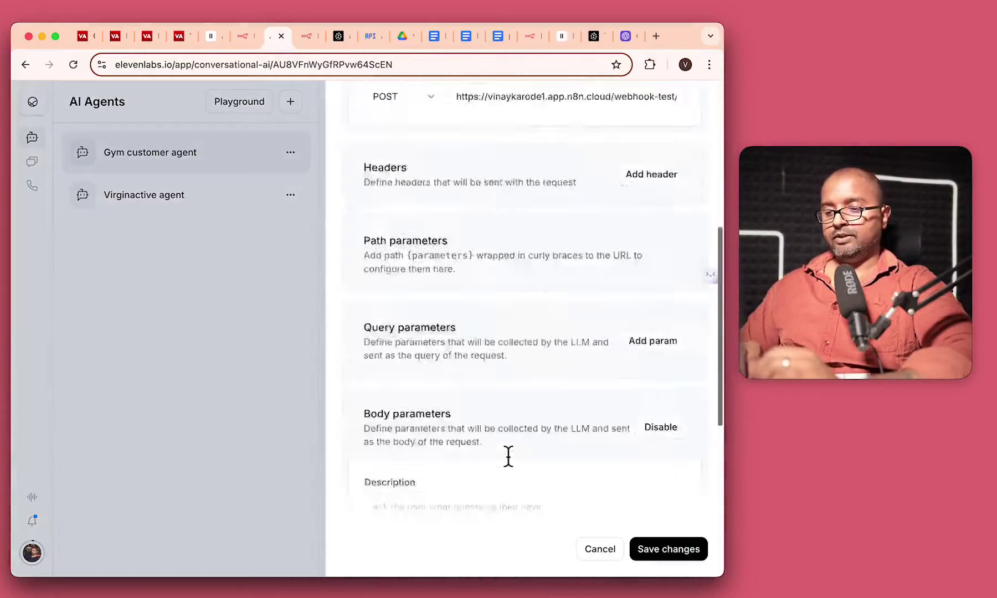
pyautogui.doubleClick(514, 288)
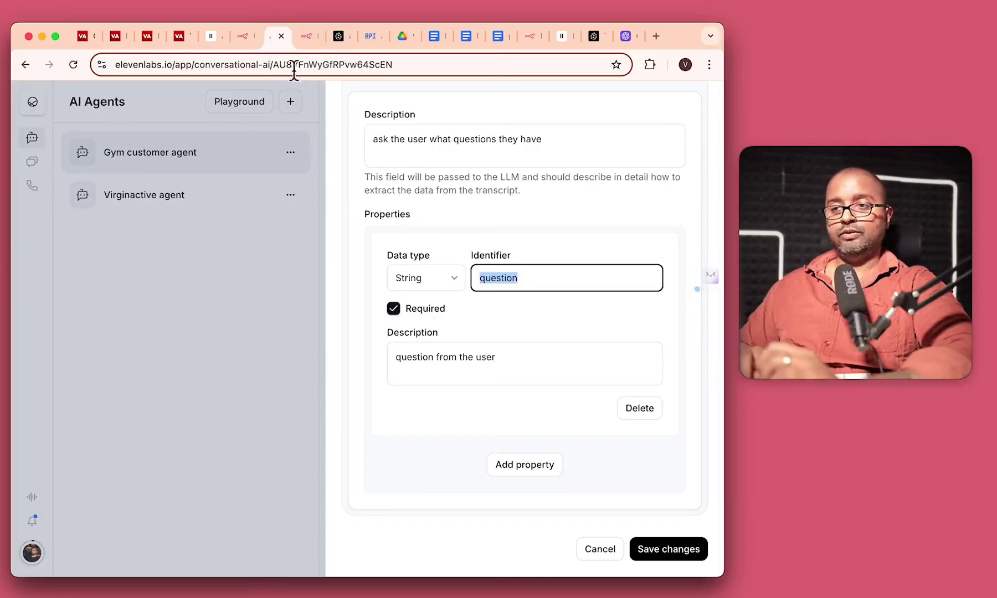
# Switch to n8n and read the full value of the question field in the Webhook output.
pyautogui.click(307, 36)
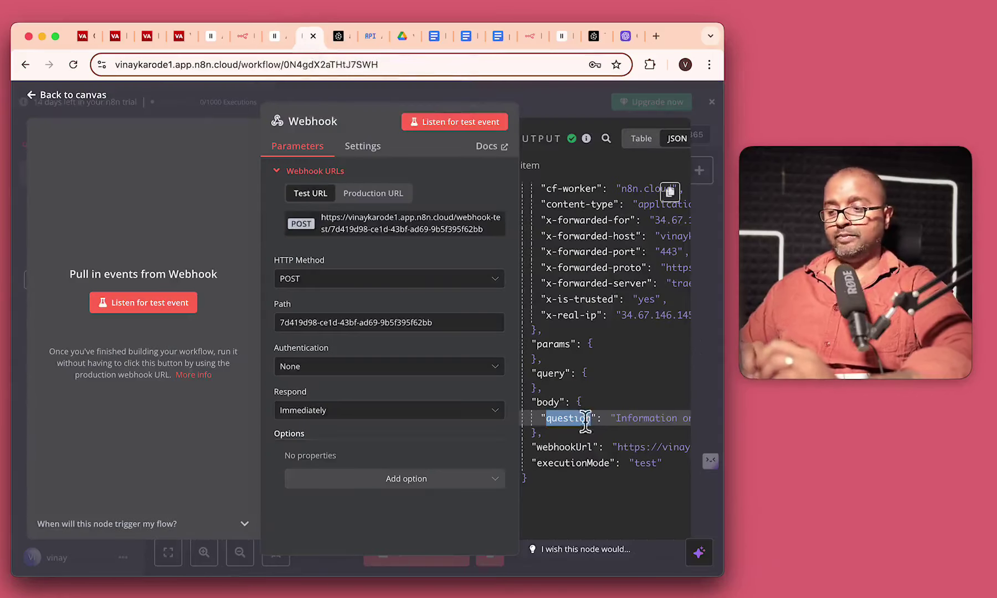
pyautogui.hscroll(3, 635, 422)
pyautogui.hscroll(3, 610, 427)
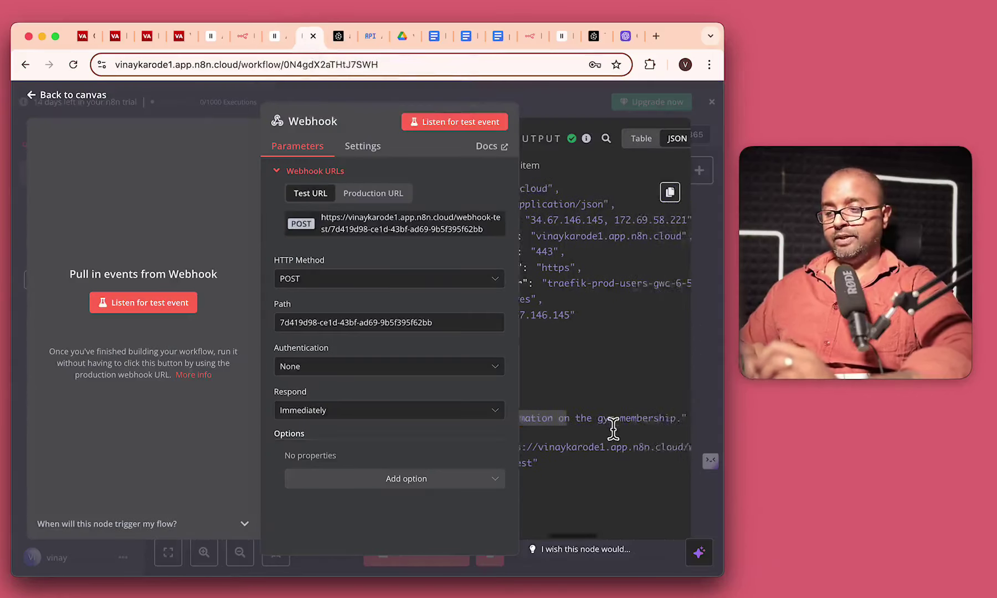
pyautogui.hscroll(-3, 609, 423)
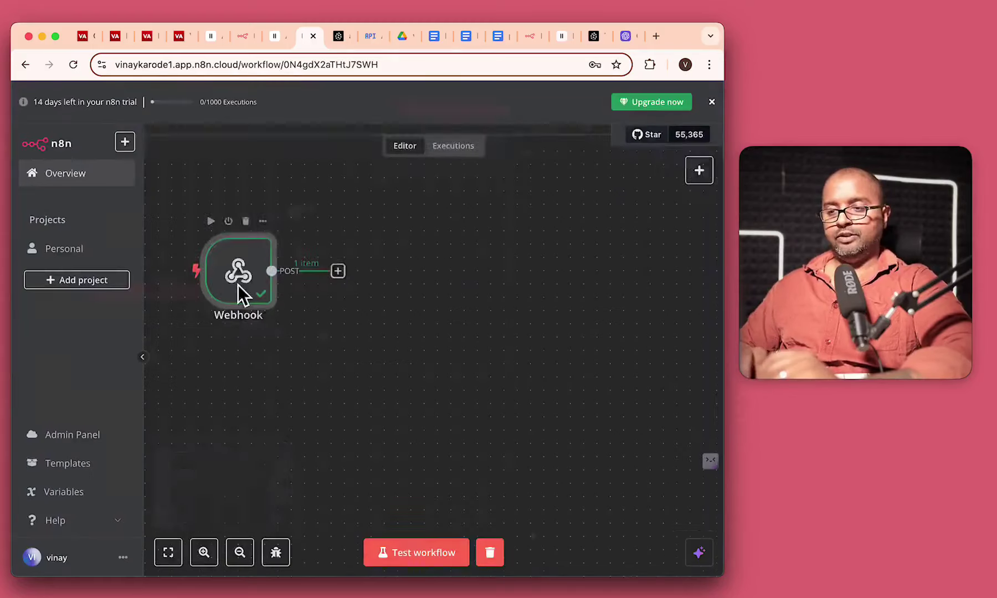
# Set the Webhook node's Respond option to Using 'Respond to Webhook' Node and save the workflow.
pyautogui.doubleClick(238, 288)
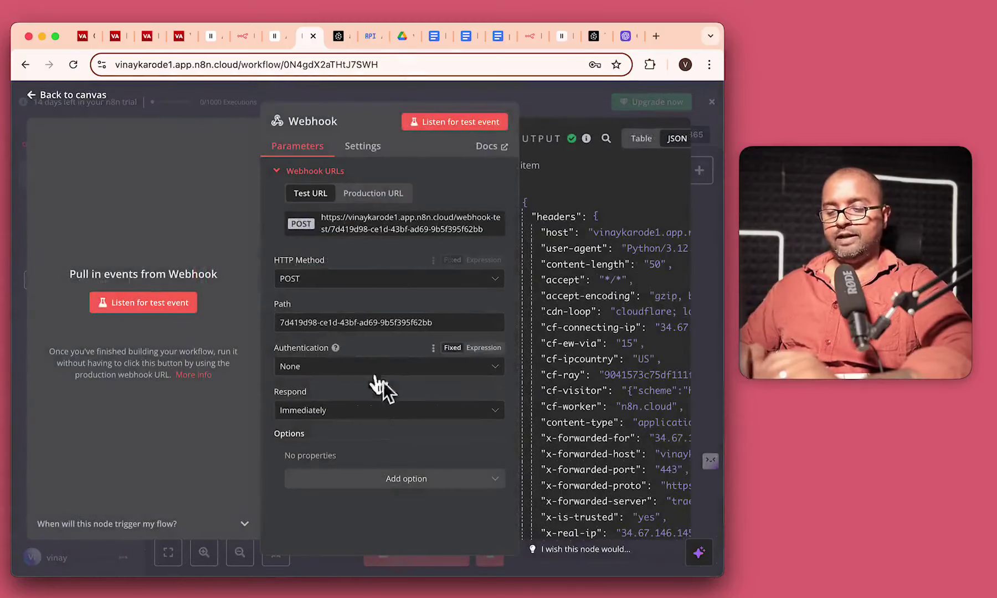
pyautogui.click(360, 415)
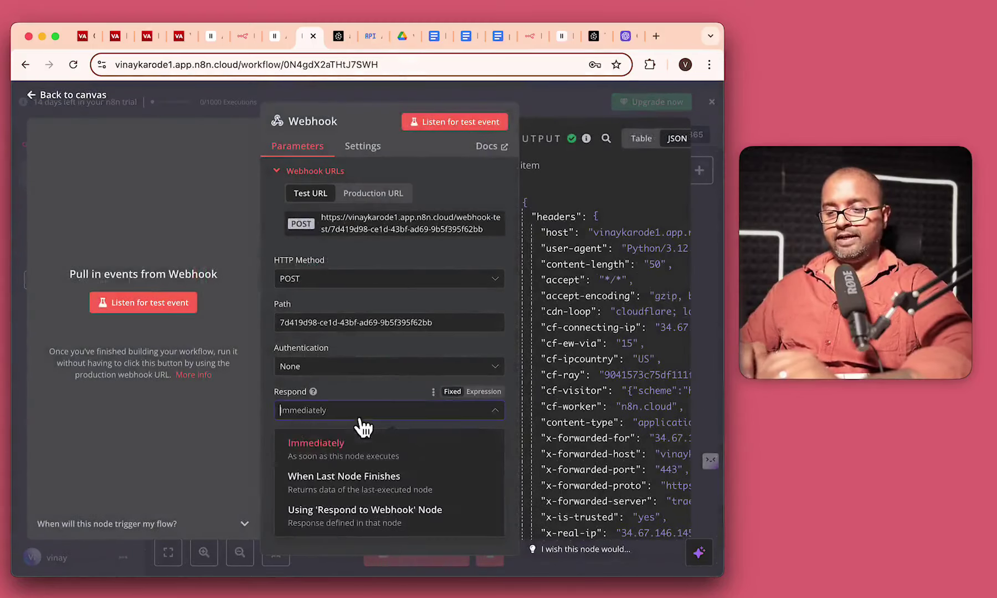
pyautogui.click(339, 516)
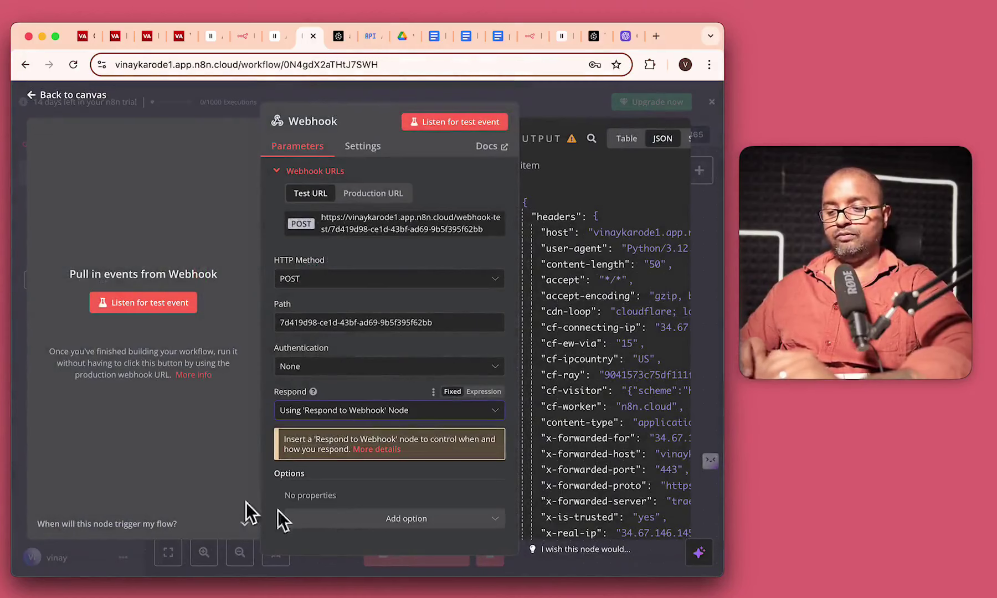
pyautogui.click(74, 95)
pyautogui.click(512, 150)
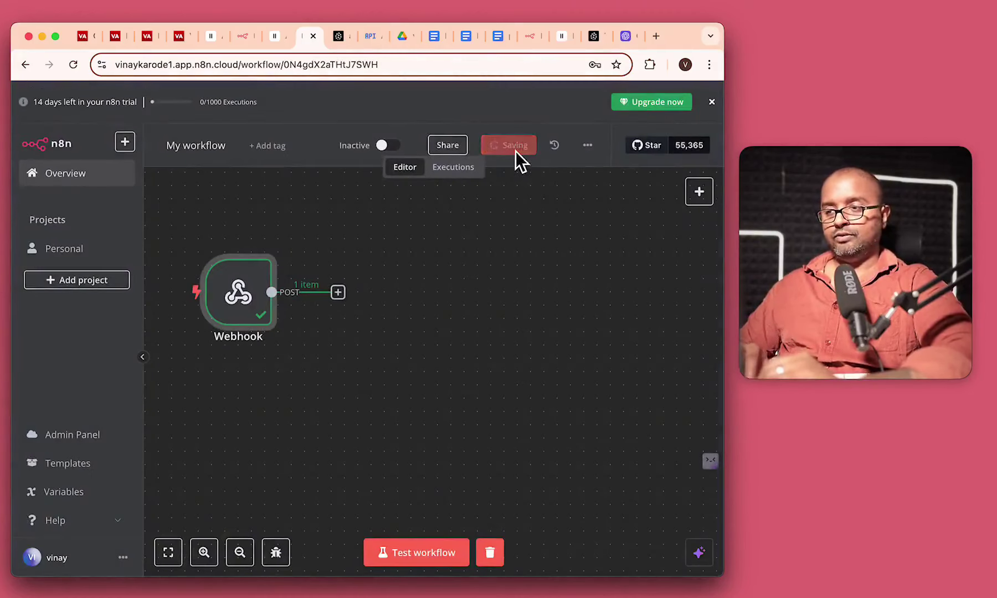
# Add an AI Agent node after the Webhook node.
pyautogui.click(338, 292)
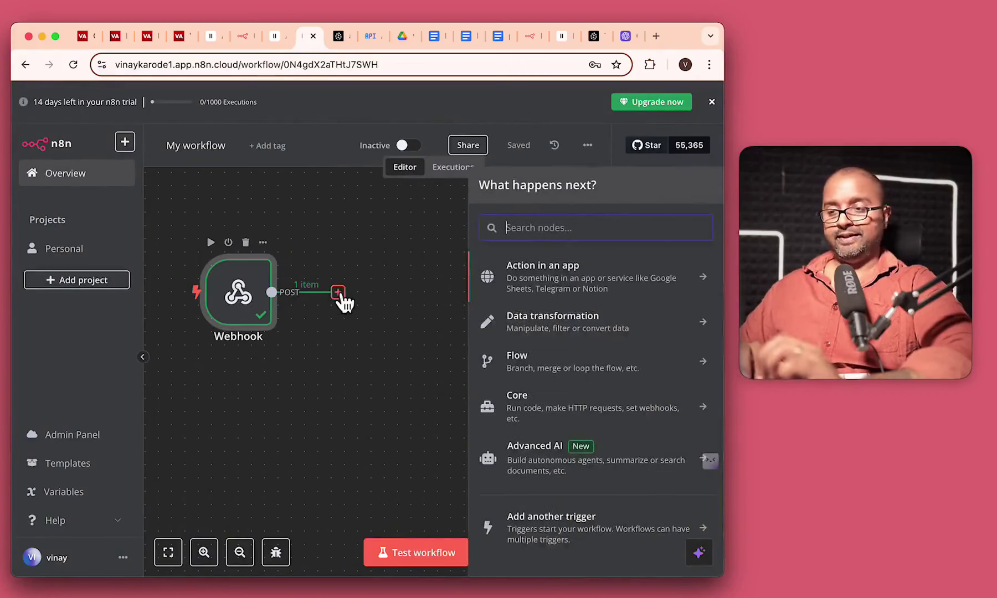
pyautogui.click(535, 469)
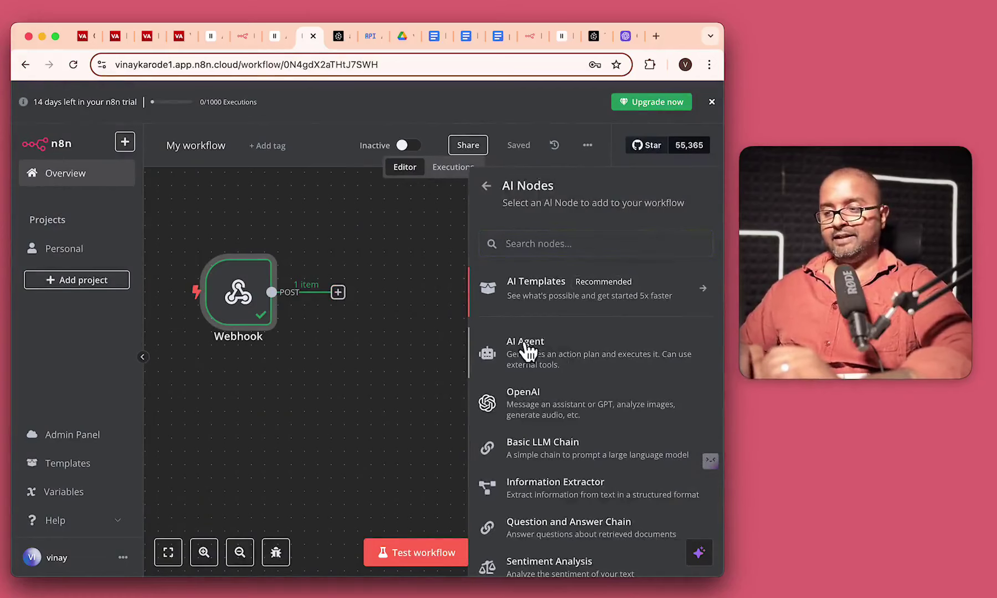
pyautogui.click(524, 348)
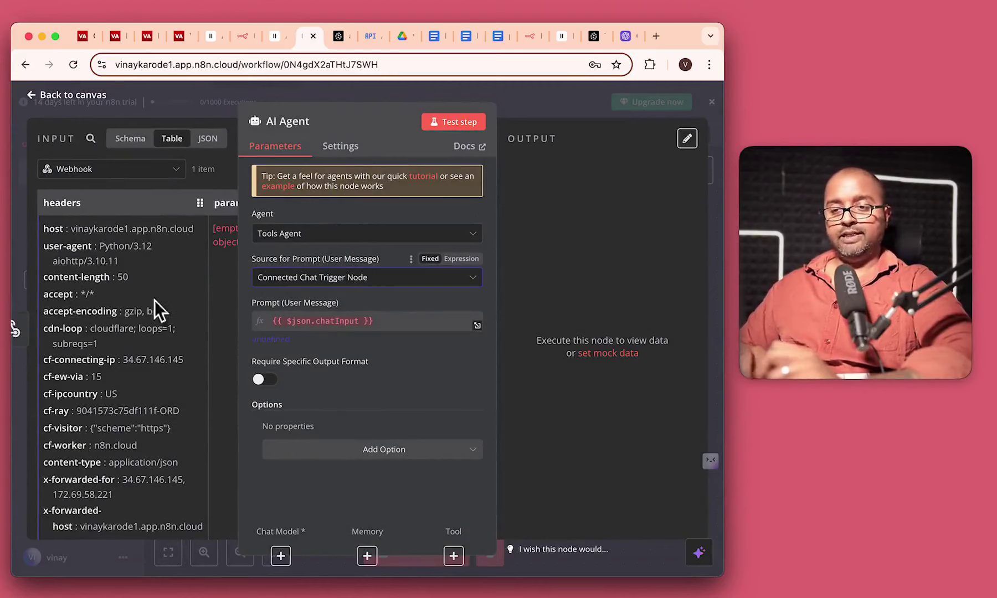
# Set the AI Agent's prompt source to Define below and map the webhook body's question field into Text as {{ $json.body.question }}.
pyautogui.click(207, 131)
pyautogui.scroll(-5, 144, 390)
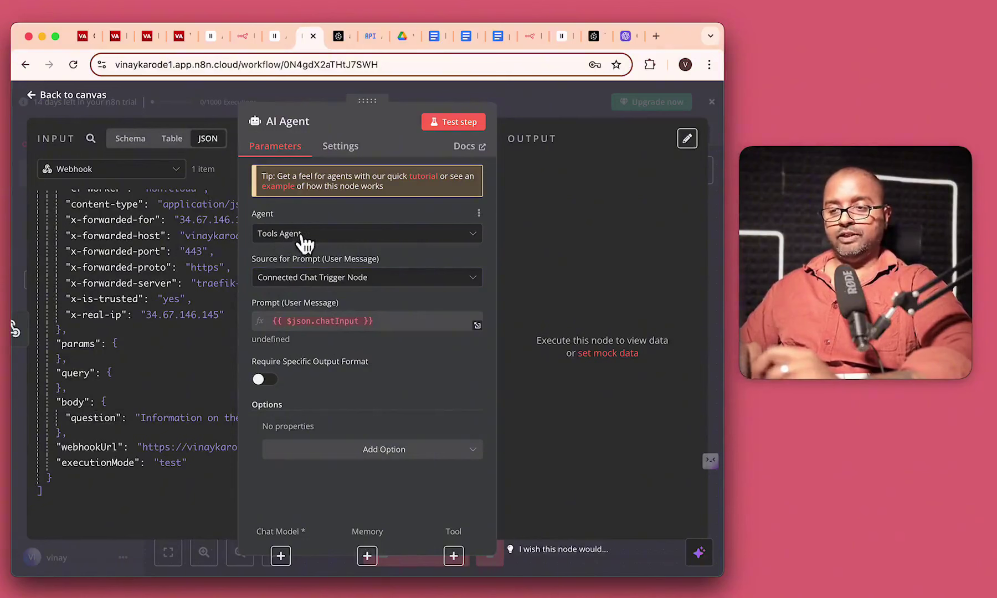
pyautogui.click(308, 281)
pyautogui.click(306, 377)
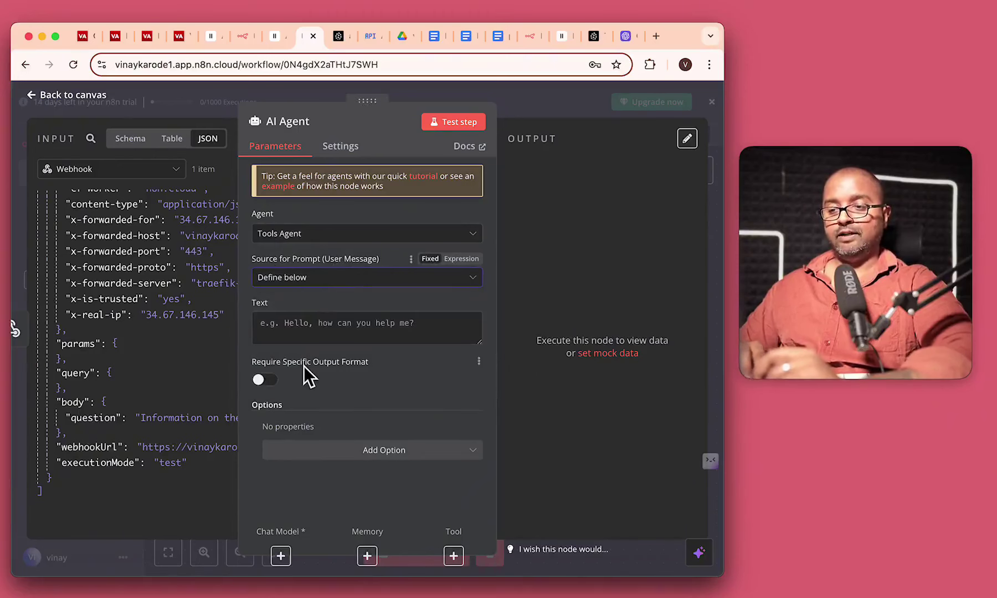
pyautogui.moveTo(93, 418); pyautogui.dragTo(313, 326)
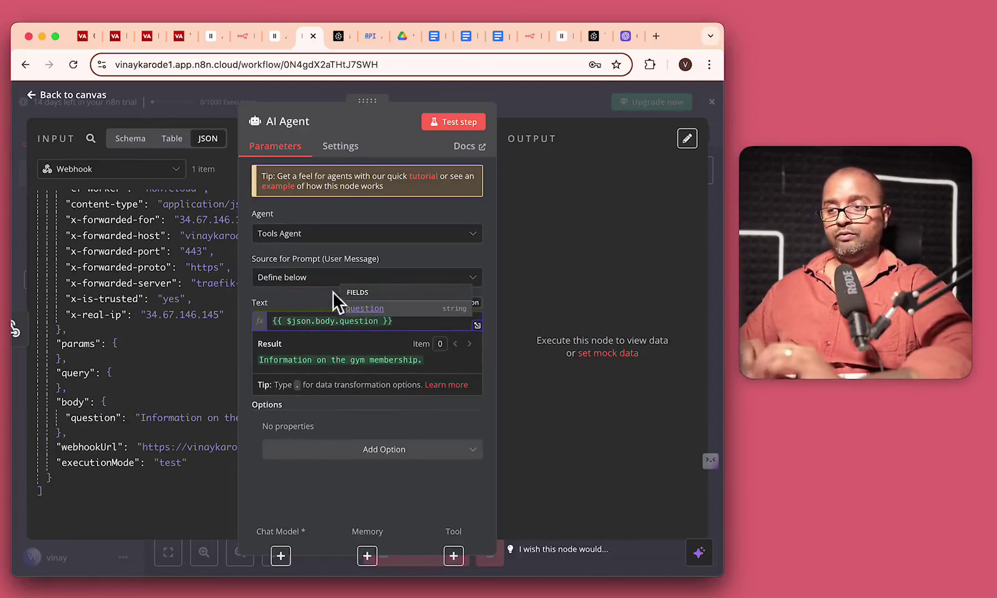
pyautogui.click(74, 94)
# Attach an OpenAI Chat Model using gpt-4o-mini to the AI Agent and place it below the Webhook node.
pyautogui.moveTo(423, 318)
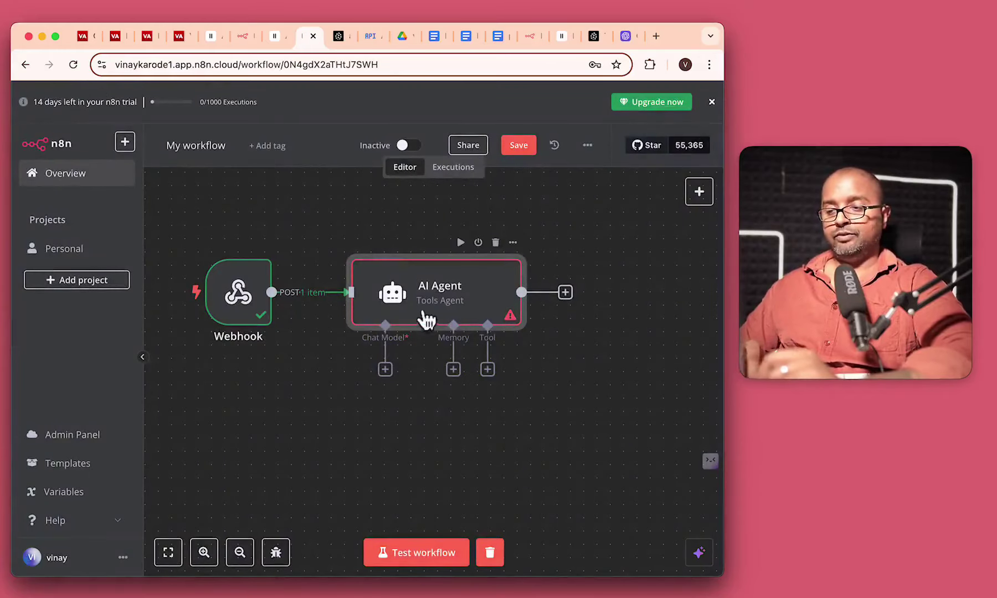
pyautogui.click(386, 369)
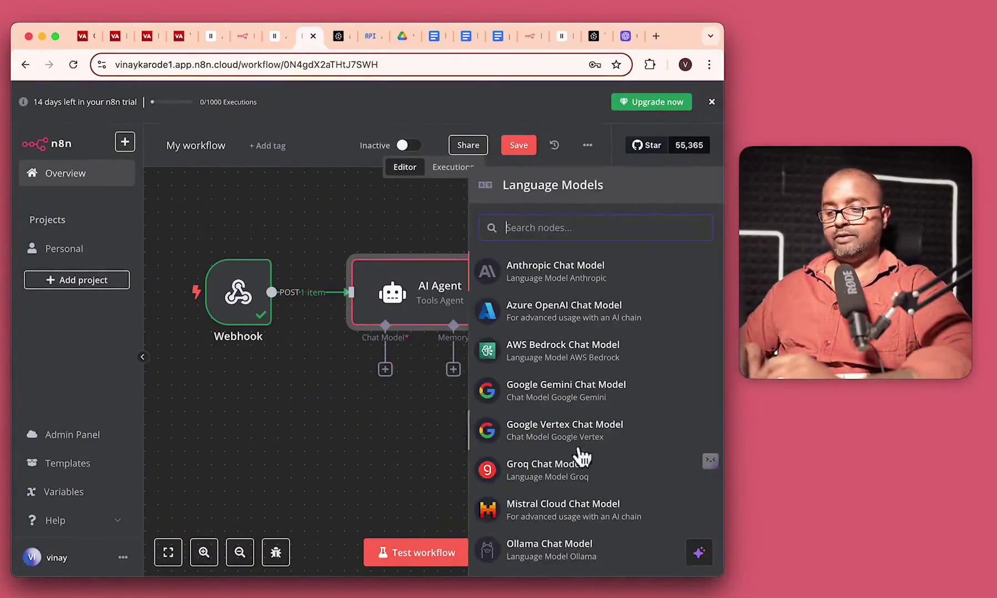
pyautogui.scroll(-2, 585, 526)
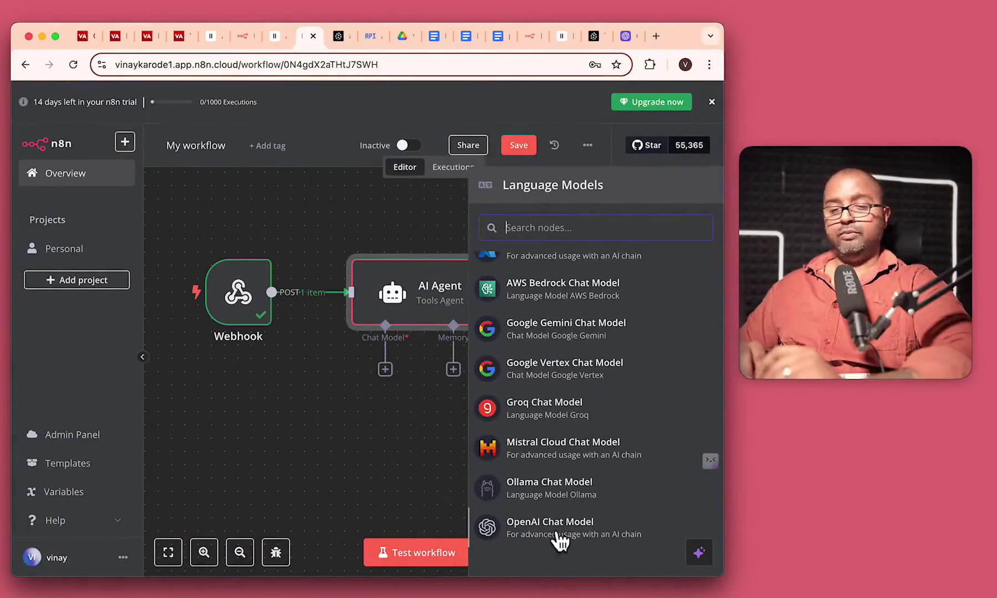
pyautogui.scroll(1, 561, 541)
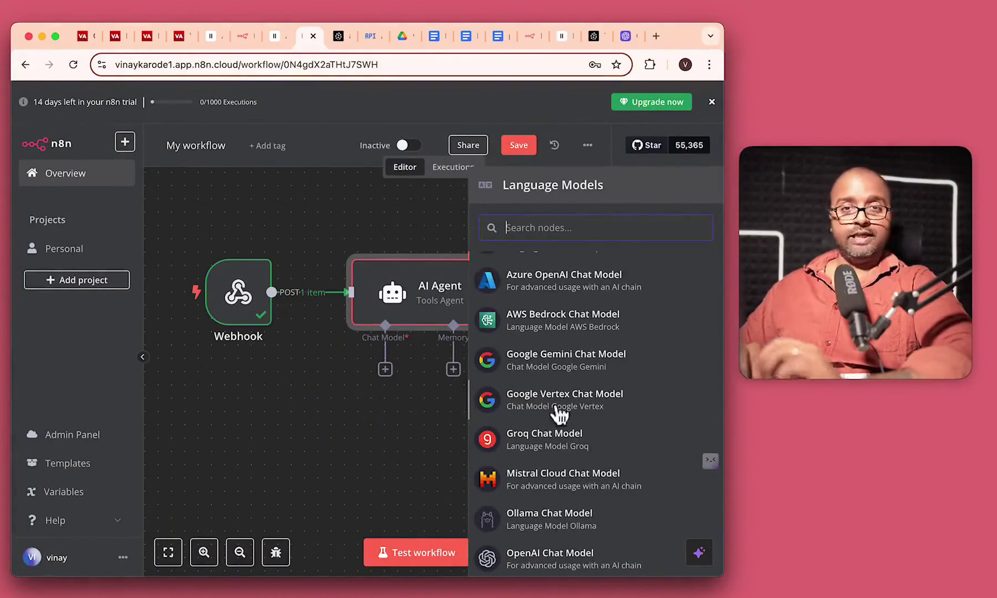
pyautogui.scroll(-1, 560, 438)
pyautogui.click(554, 529)
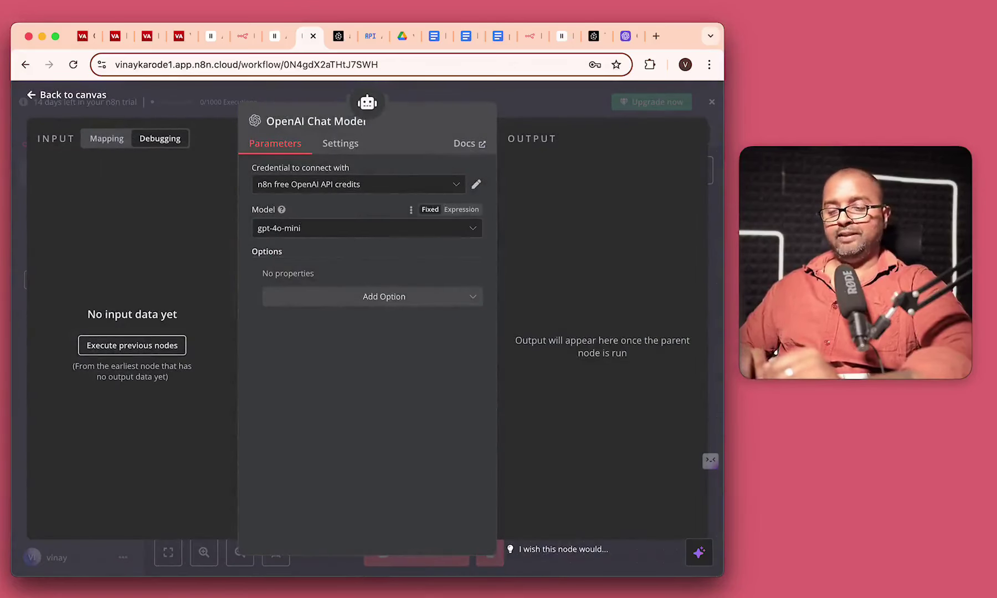
pyautogui.click(303, 233)
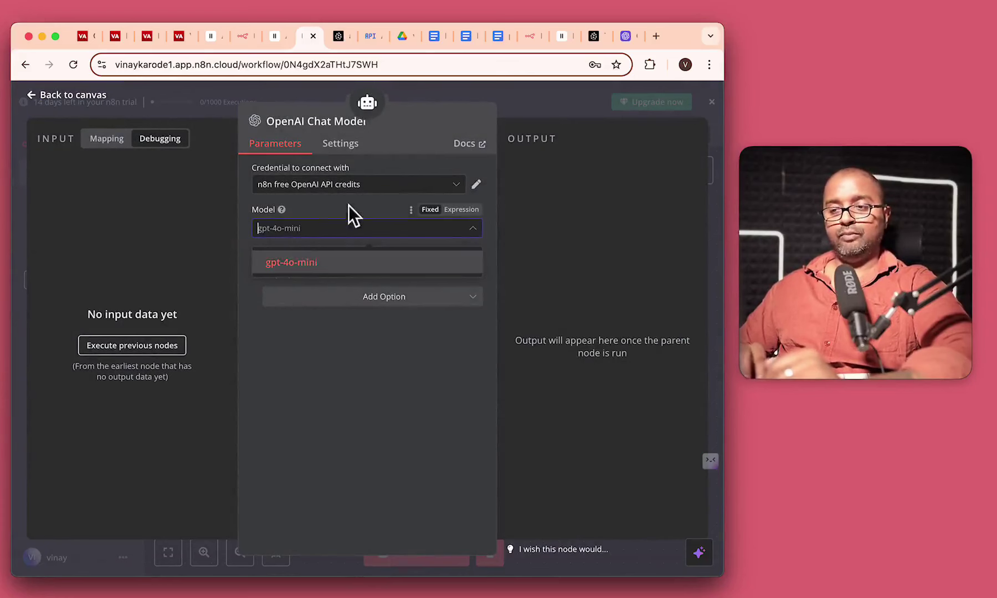
pyautogui.click(344, 204)
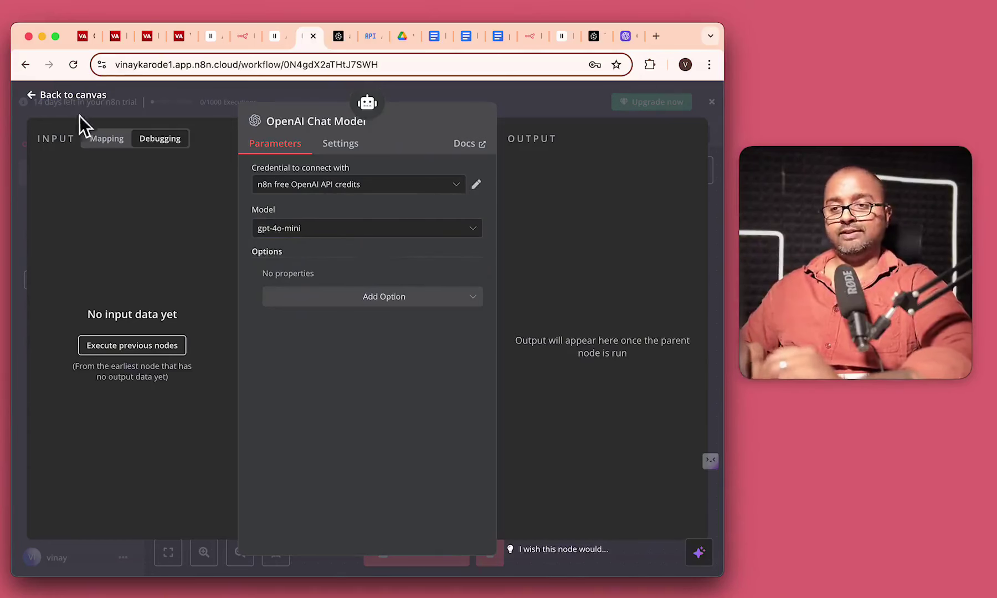
pyautogui.click(100, 96)
pyautogui.moveTo(403, 431); pyautogui.dragTo(284, 417)
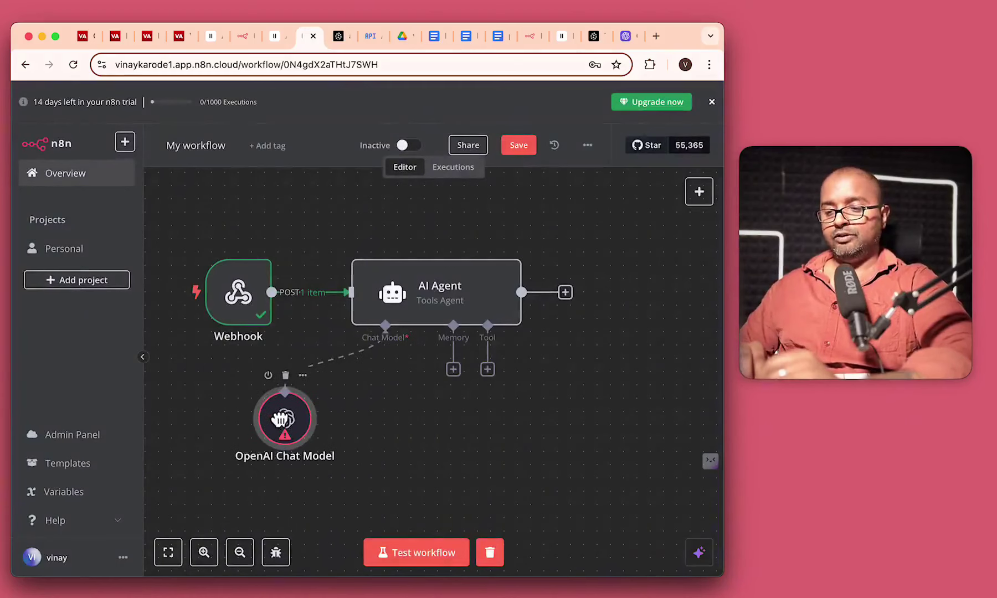
# Add a Vector Store Question Answer Tool to the AI Agent's Tool connection.
pyautogui.scroll(-3, 431, 441)
pyautogui.hscroll(2, 431, 441)
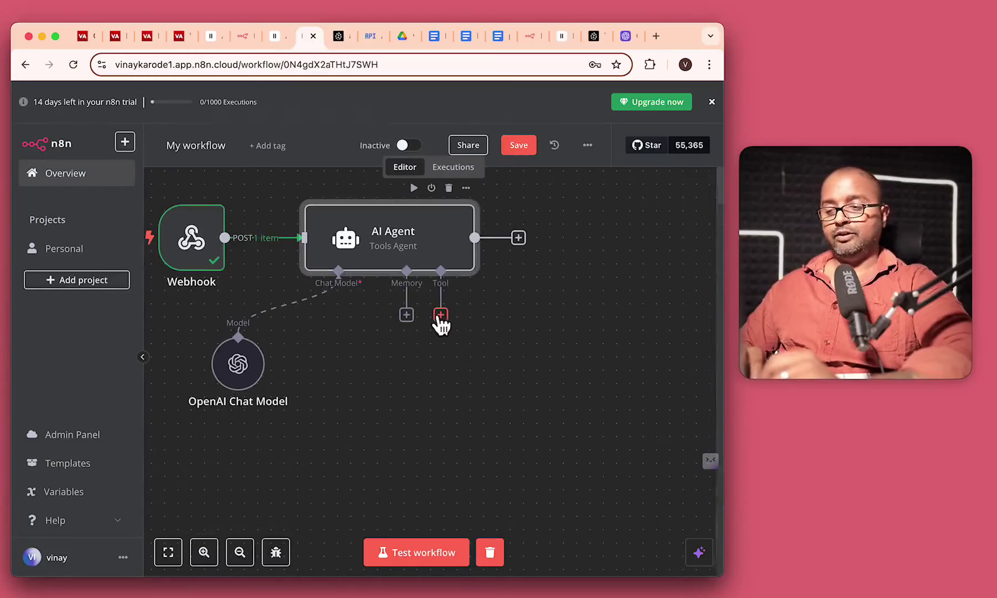
pyautogui.click(440, 316)
pyautogui.write('answ')
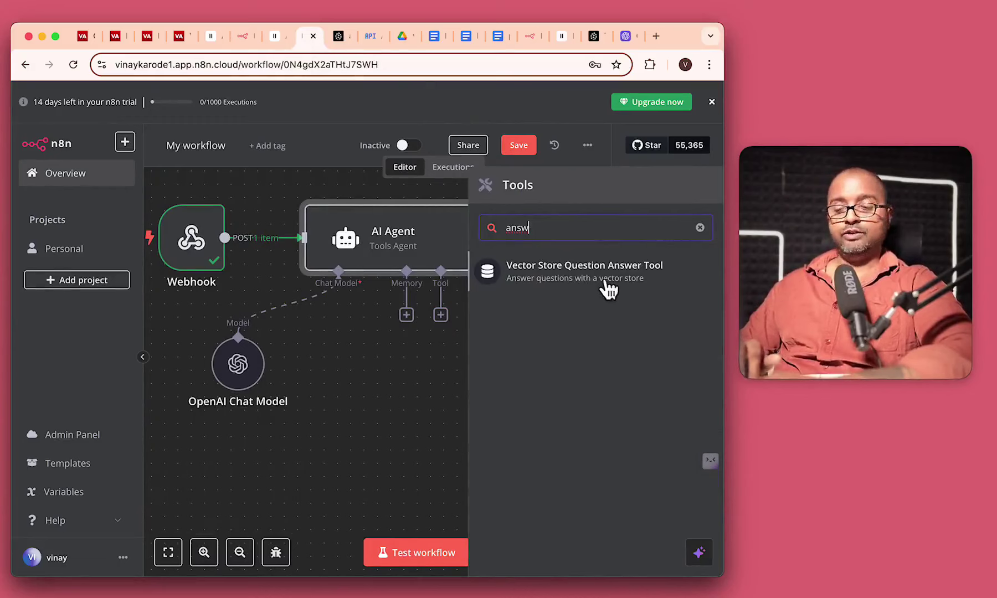
pyautogui.click(568, 279)
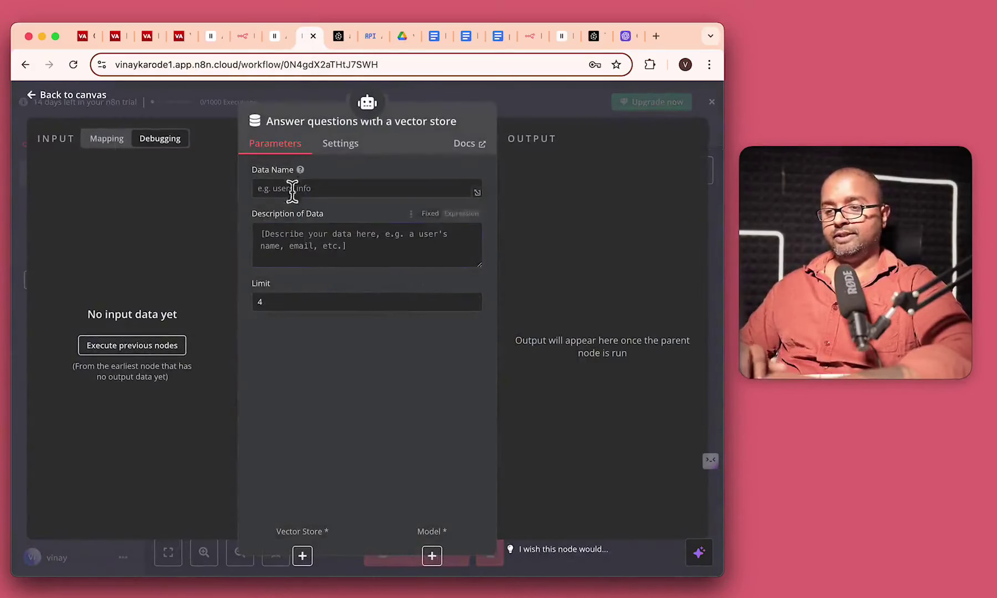
# Describe the vector store tool's data as "use this to answer user questions" and set its data name to "data".
pyautogui.click(381, 233)
pyautogui.write('use this to answer user questions')
pyautogui.click(309, 189)
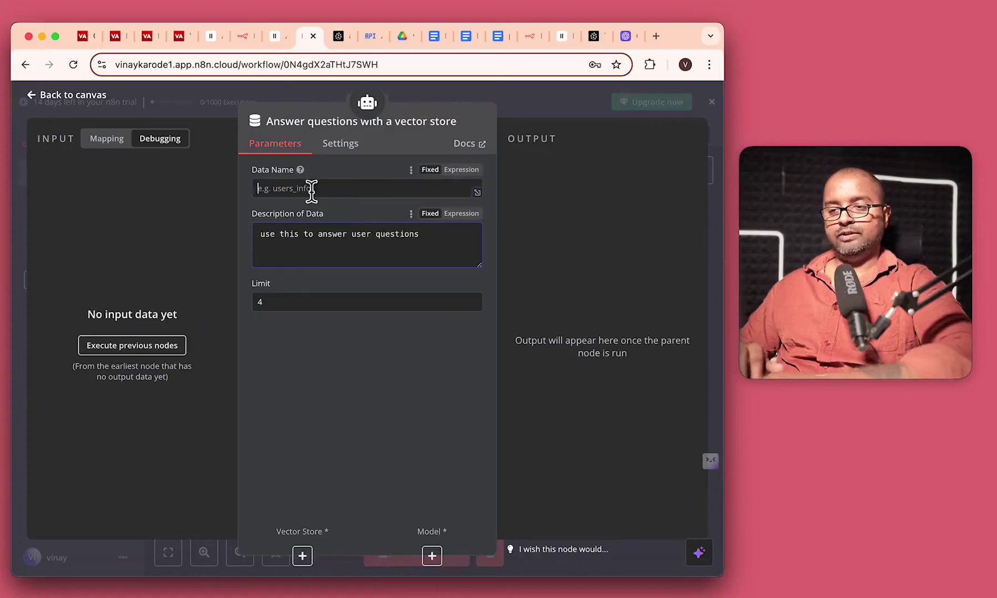
pyautogui.write('data')
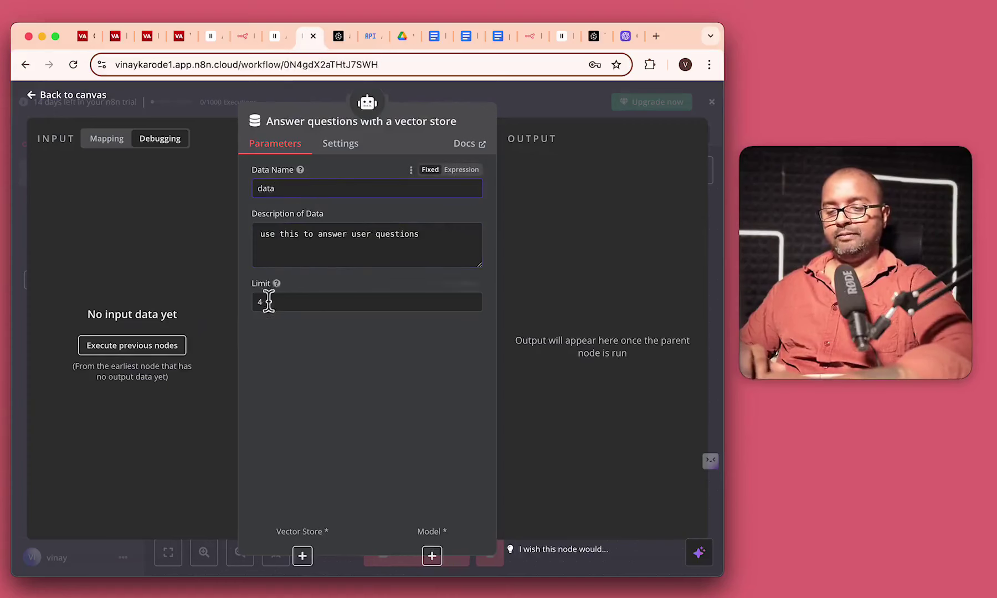
pyautogui.click(61, 97)
# Attach a Pinecone Vector Store to the question answer tool with operation mode Retrieve Documents (As Vector Store for Chain/Tool).
pyautogui.scroll(-3, 447, 377)
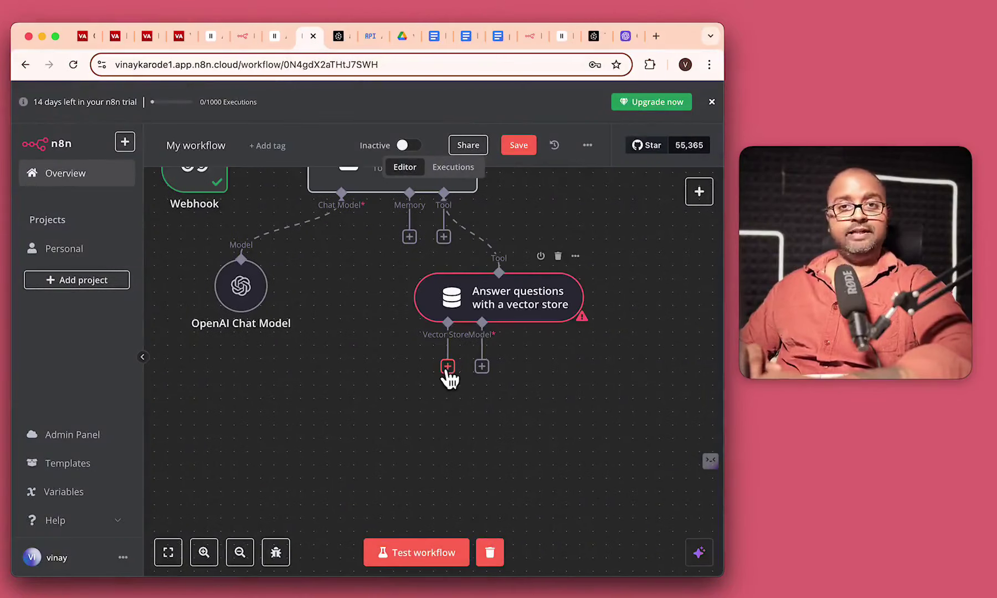
pyautogui.click(447, 367)
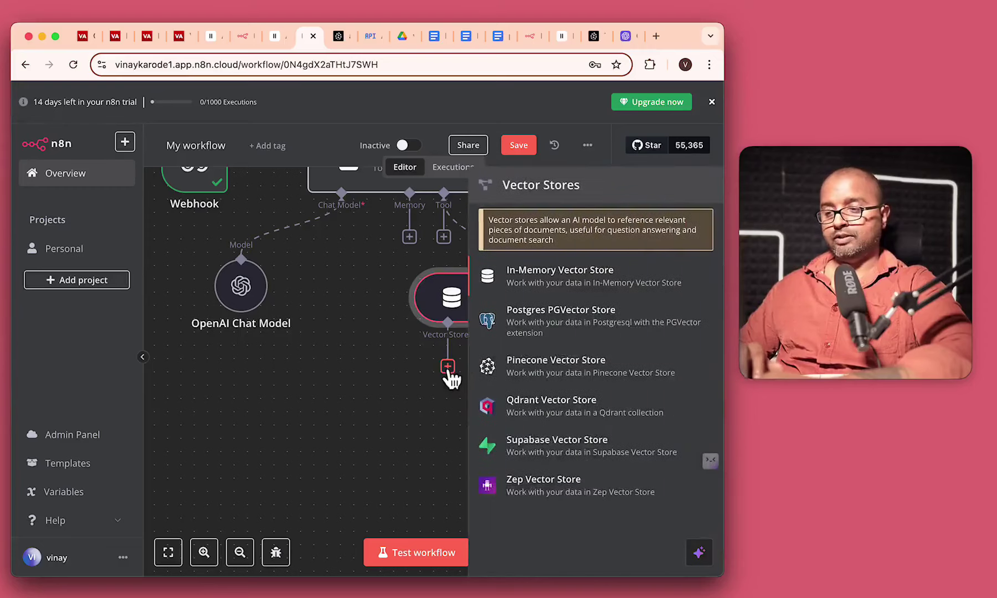
pyautogui.click(547, 366)
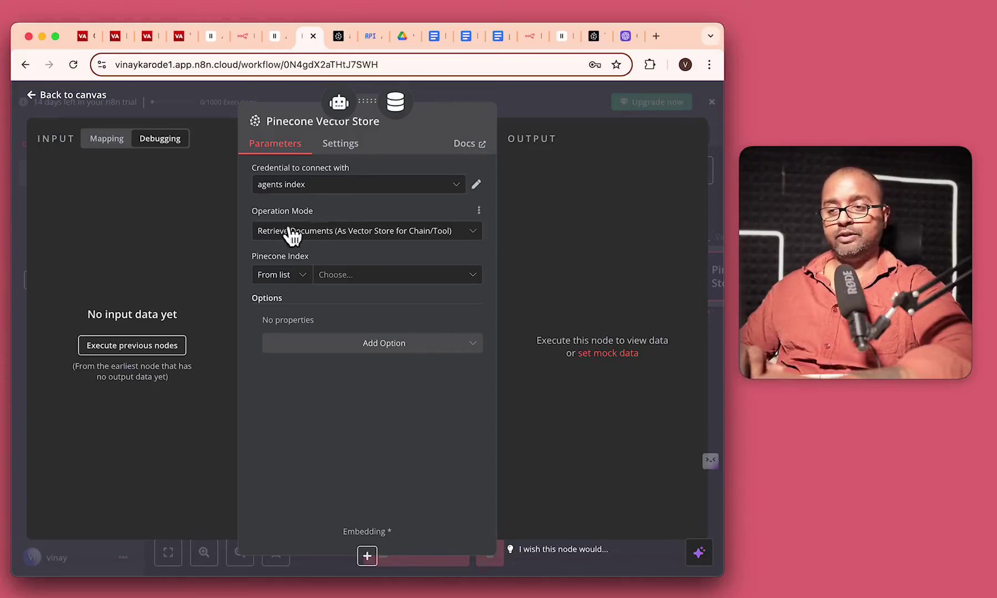
pyautogui.click(316, 224)
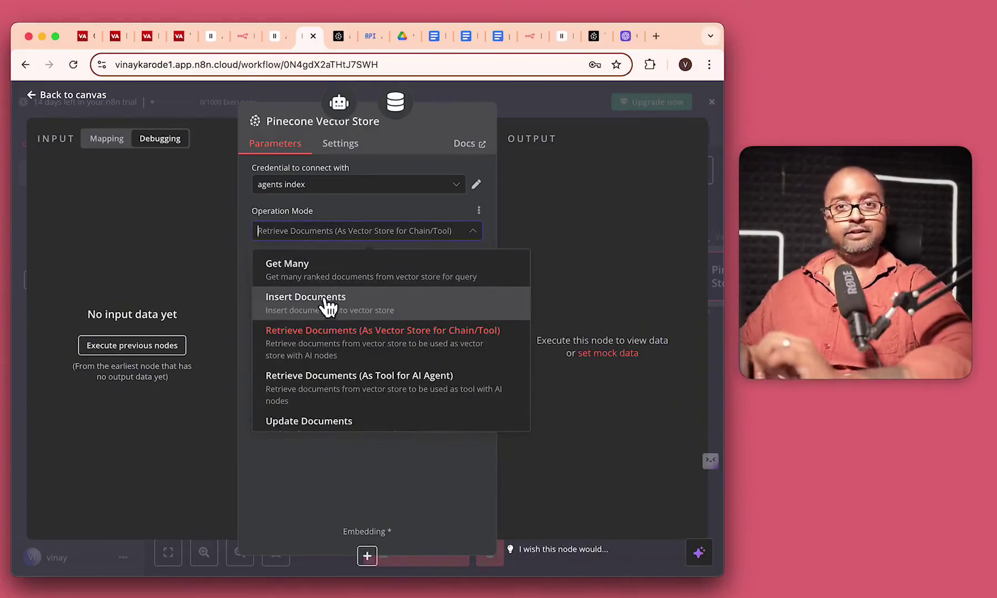
pyautogui.click(341, 346)
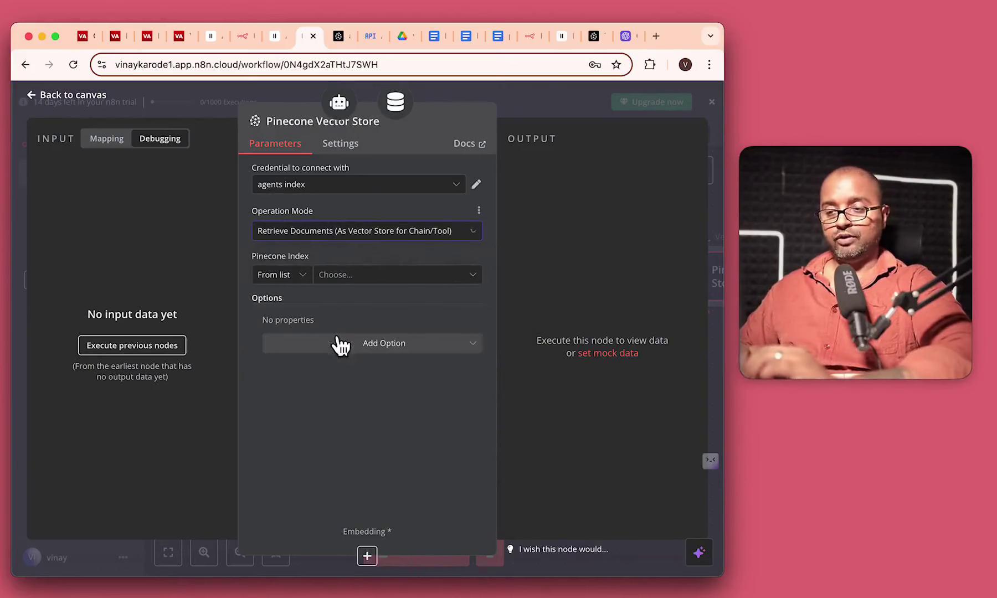
# Select the agents Pinecone index, add the Pinecone Namespace option and fill in the namespace.
pyautogui.click(321, 275)
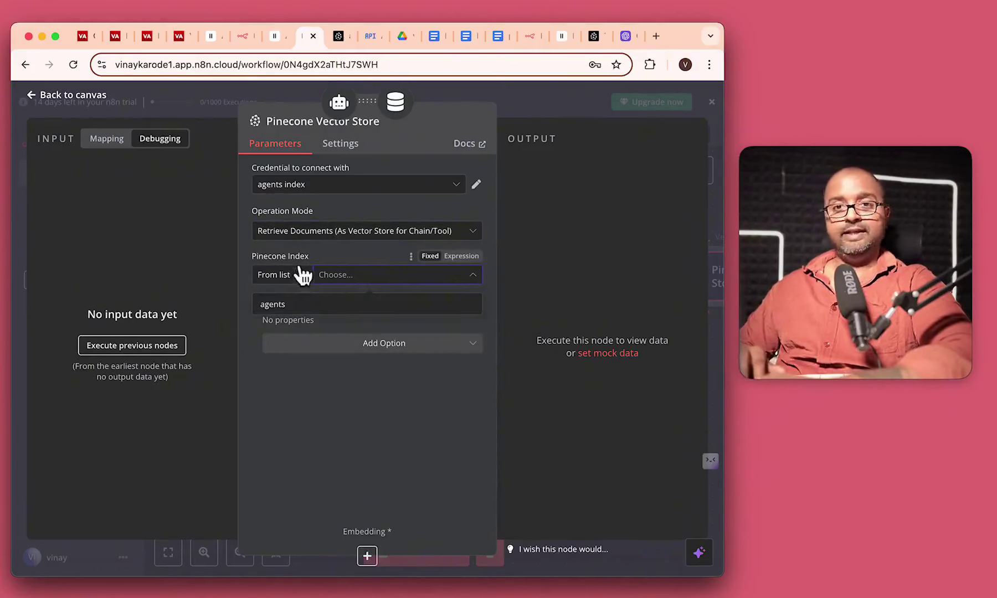
pyautogui.click(301, 308)
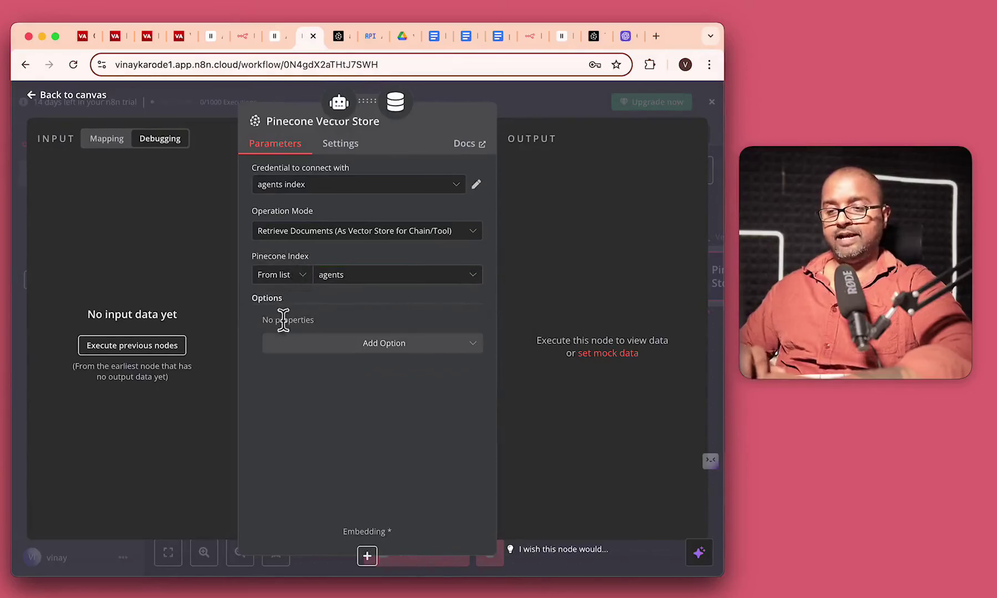
pyautogui.click(320, 347)
pyautogui.click(325, 379)
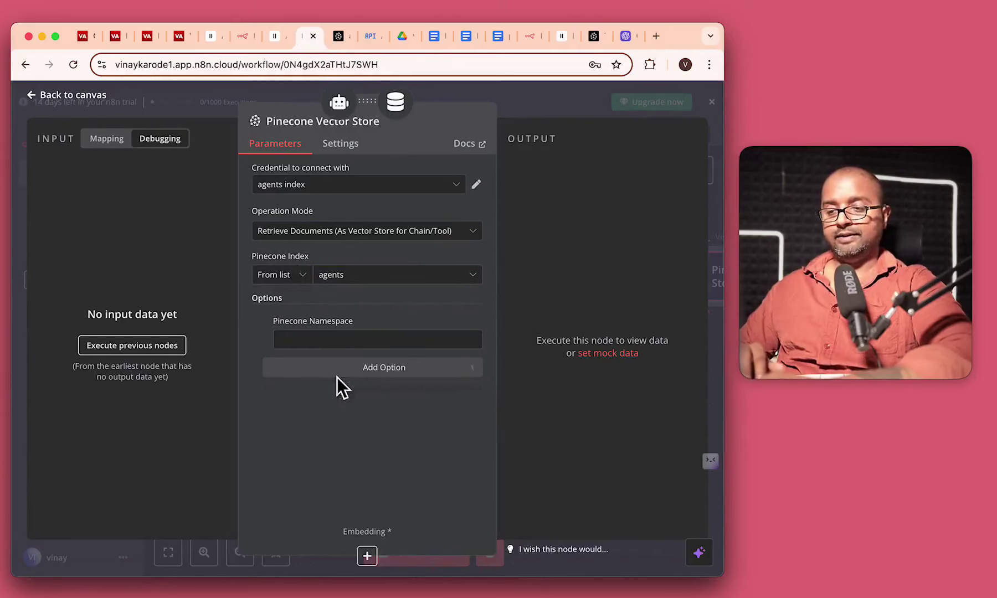
pyautogui.click(335, 348)
pyautogui.write('c')
pyautogui.write('ym')
pyautogui.press('Escape')
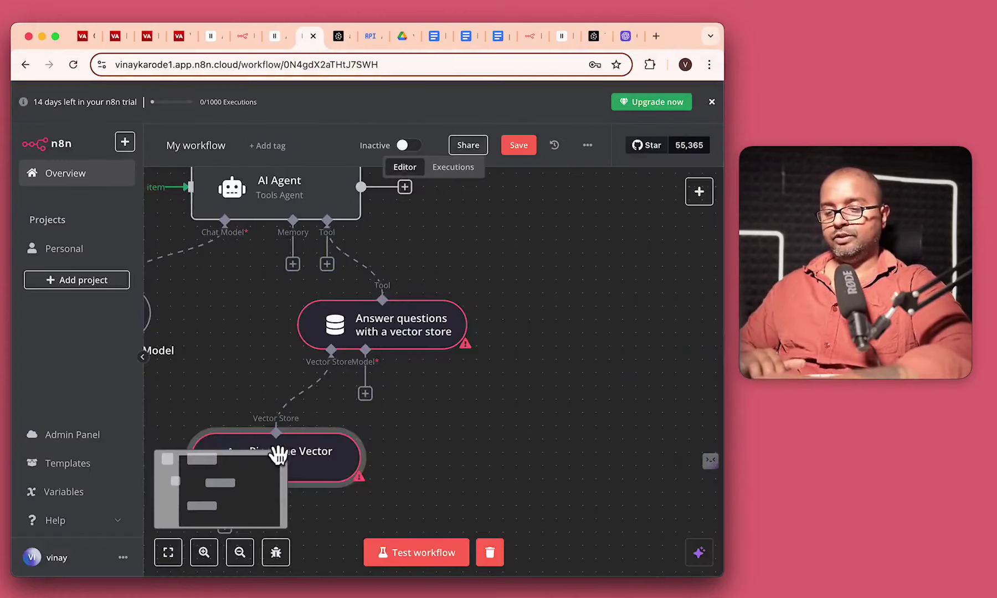
# Attach an Embeddings OpenAI node using text-embedding-3-small to the Pinecone Vector Store.
pyautogui.click(280, 472)
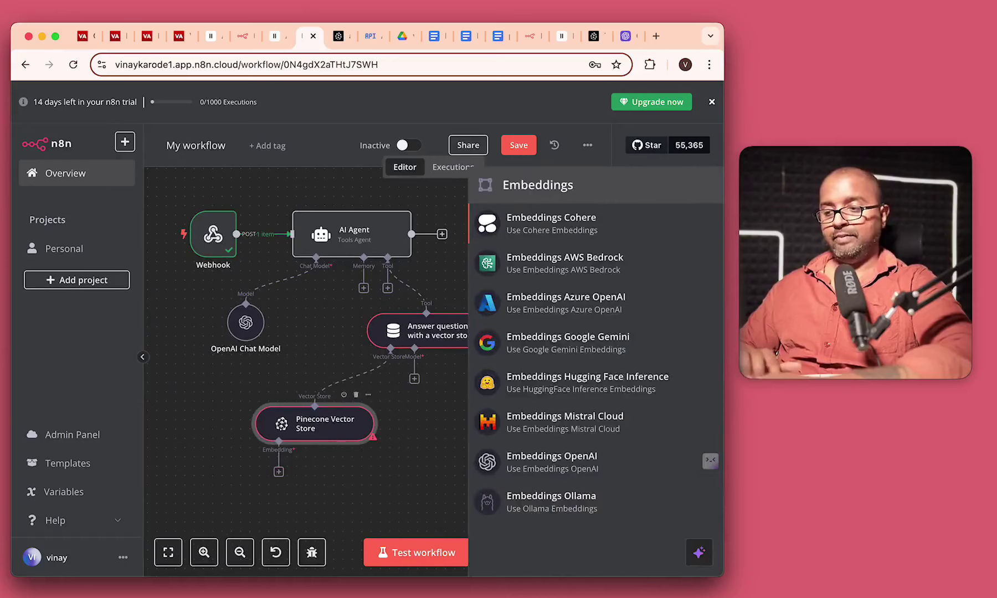
pyautogui.click(552, 462)
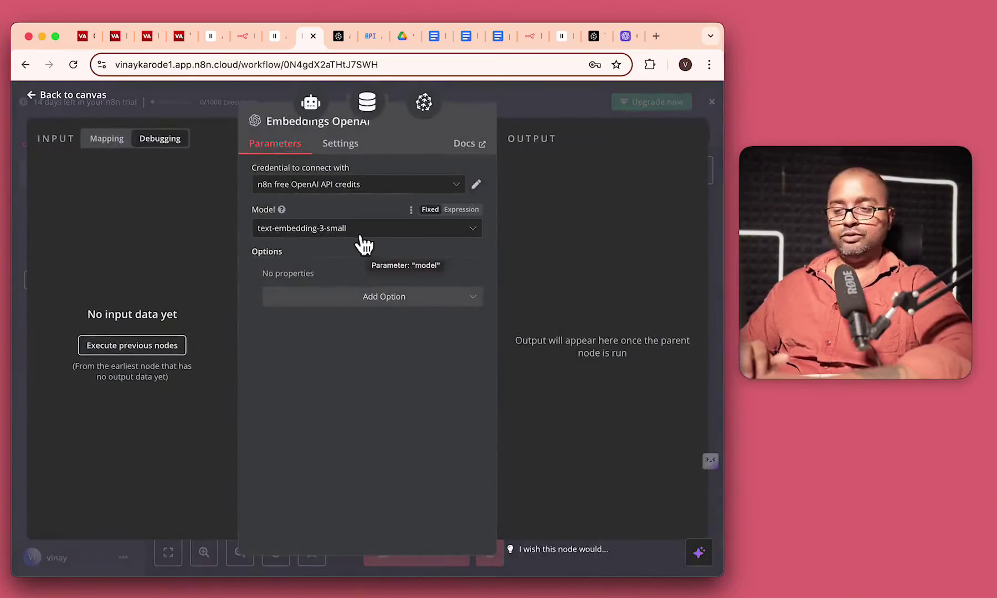
pyautogui.click(56, 95)
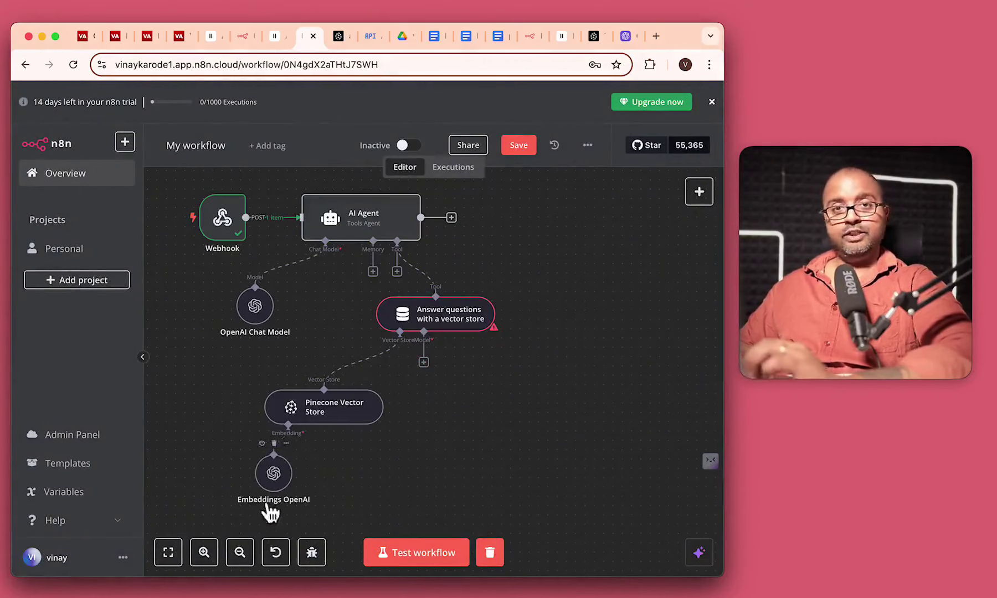
# Attach an OpenAI Chat Model node using gpt-4o-mini to the question answer tool's model connection.
pyautogui.click(424, 362)
pyautogui.scroll(-4, 619, 486)
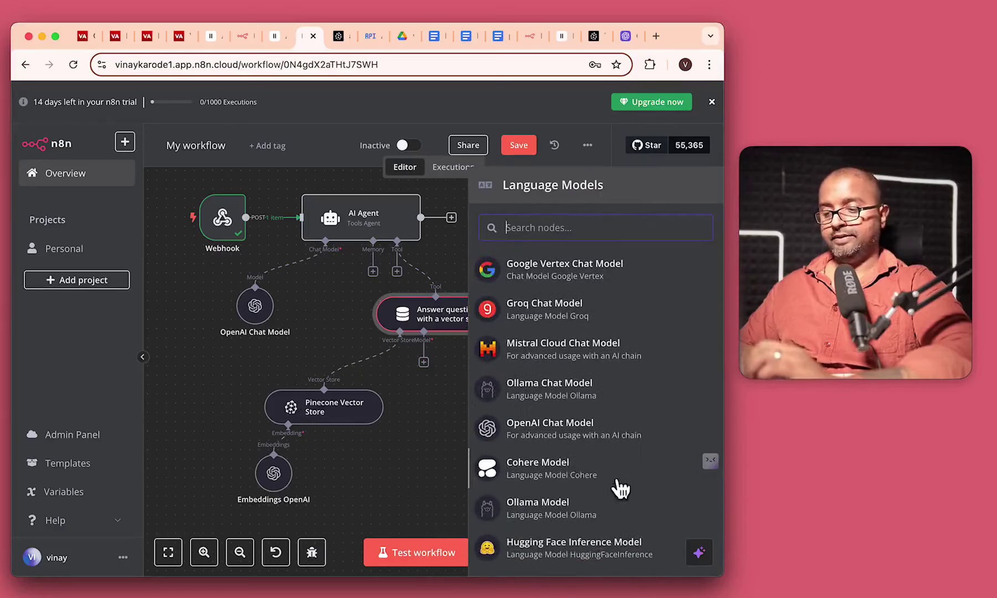
pyautogui.click(565, 429)
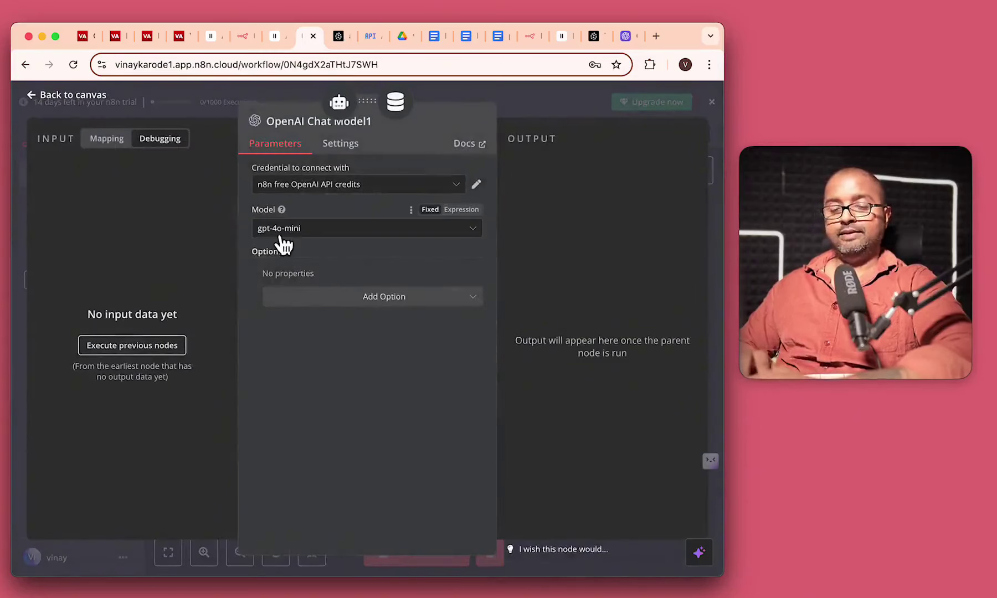
pyautogui.press('Escape')
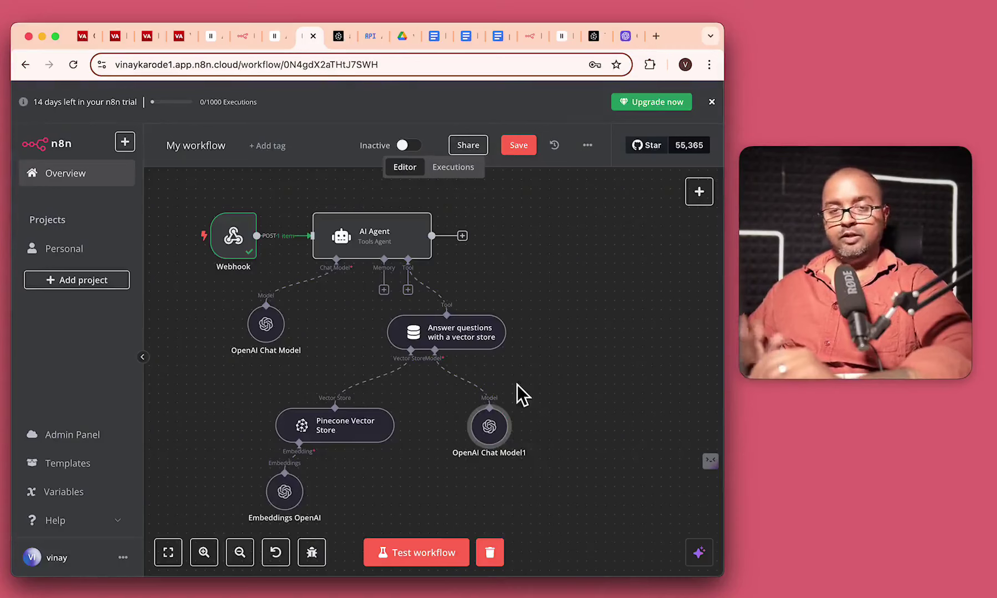
# Add a Respond to Webhook node after the AI Agent and set it to respond with All Incoming Items.
pyautogui.click(462, 236)
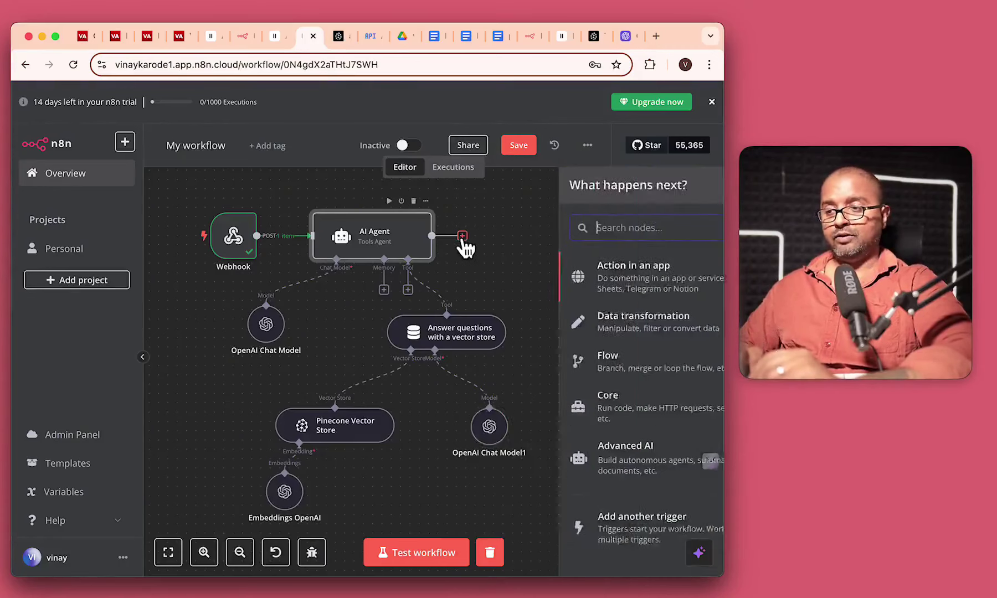
pyautogui.write('webhoo')
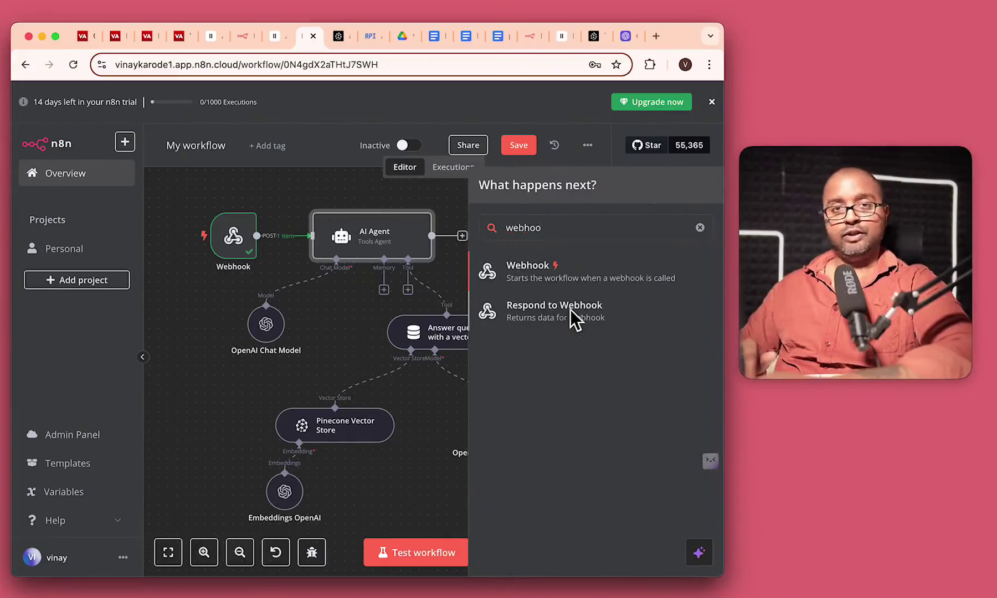
pyautogui.click(570, 309)
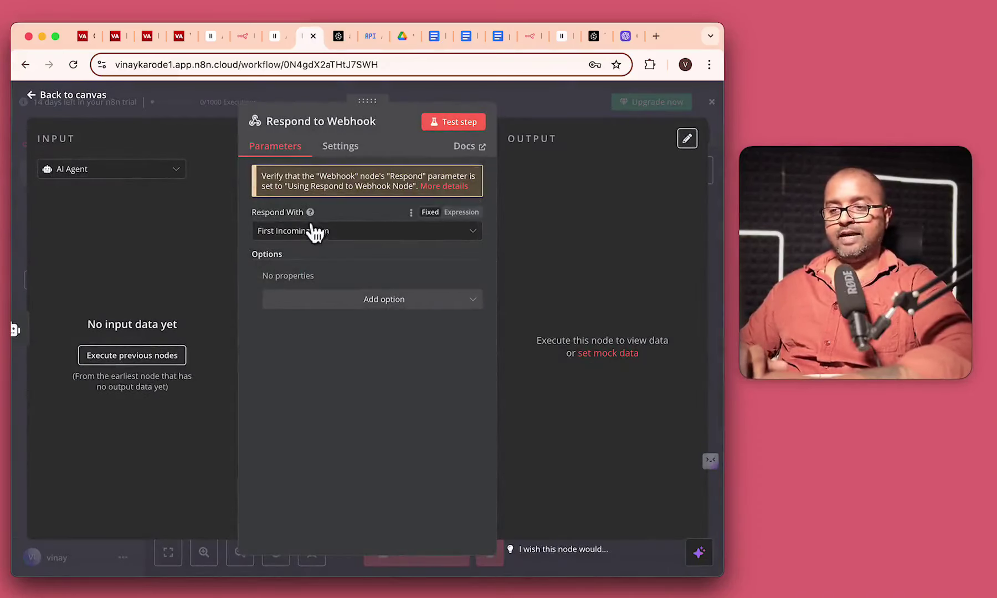
pyautogui.click(337, 238)
pyautogui.click(352, 289)
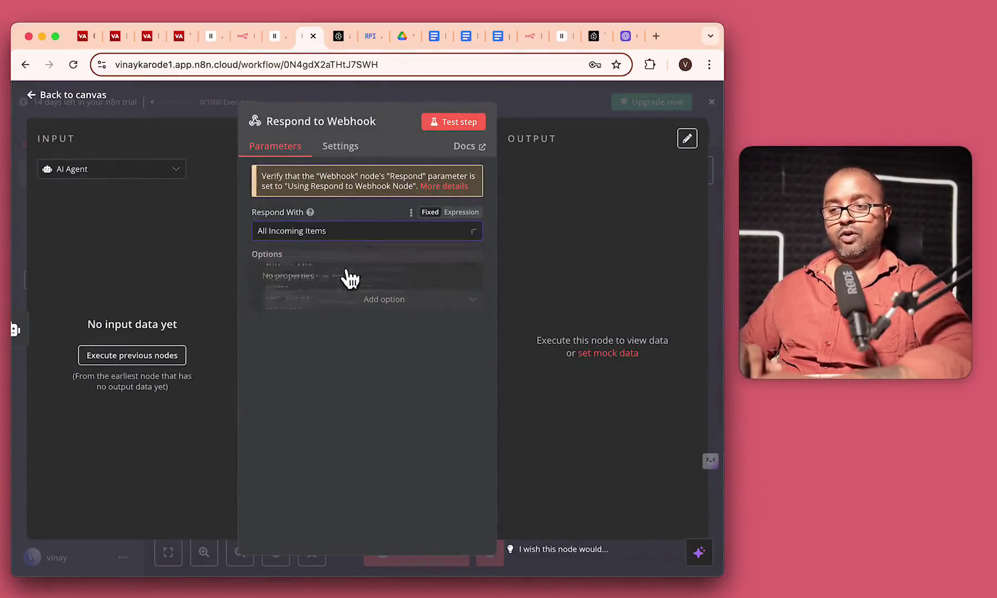
pyautogui.press('Escape')
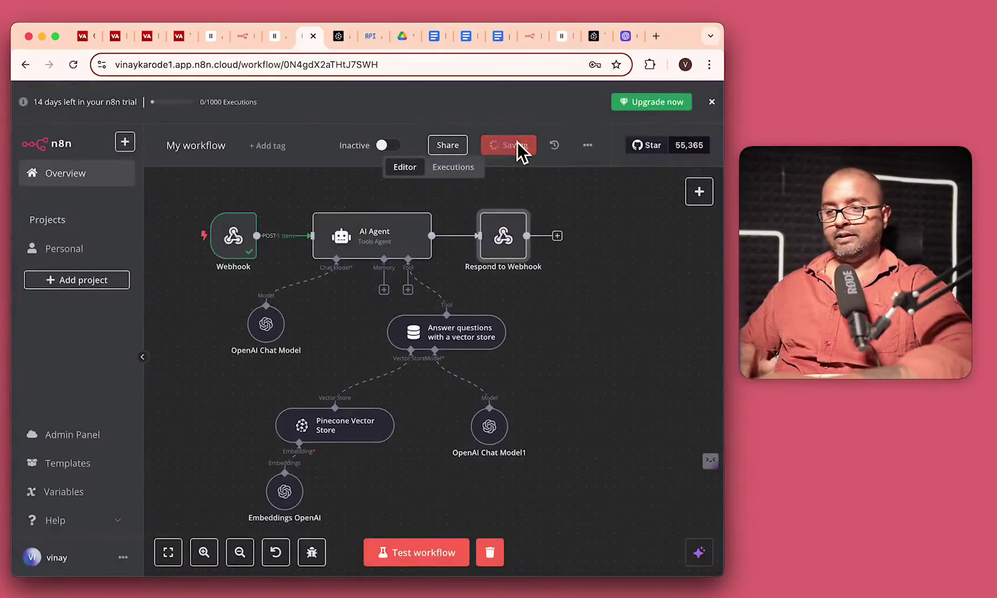
# Save the workflow and rename it "voice agent RAG".
pyautogui.click(518, 143)
pyautogui.doubleClick(200, 139)
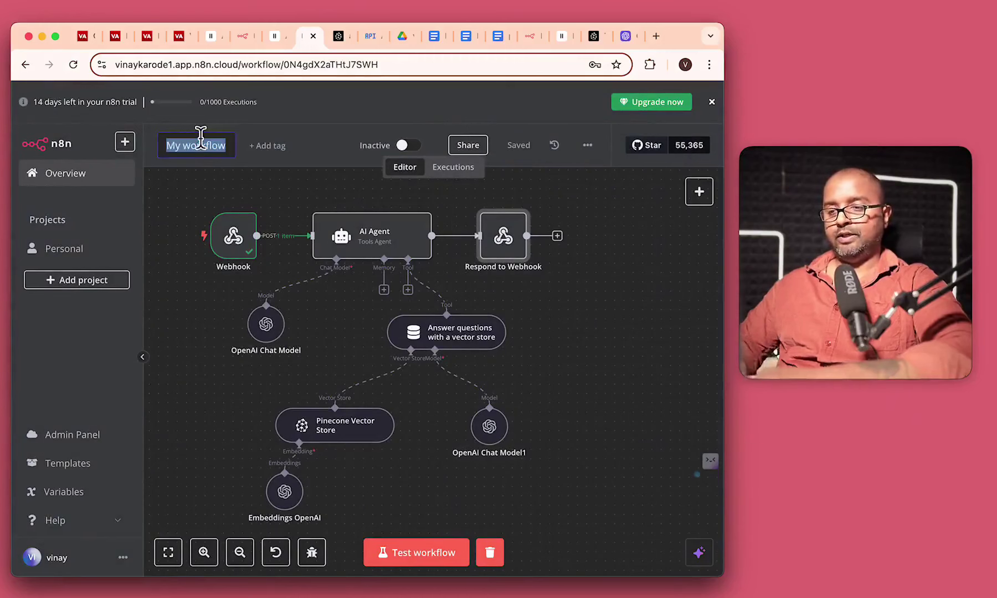
pyautogui.write('voice agent RAG')
pyautogui.click(179, 195)
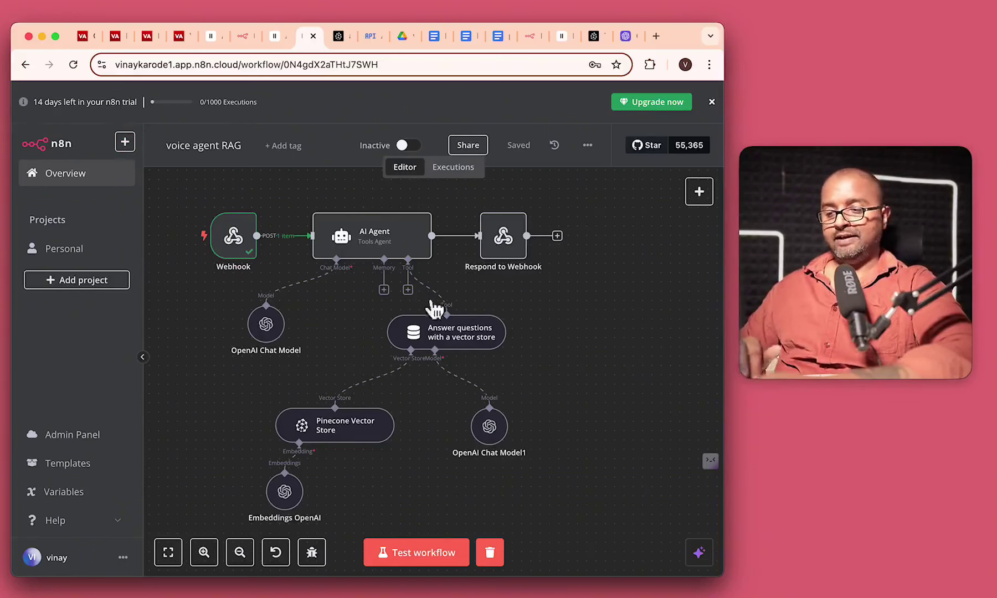
# Start a test run of the workflow, switch to ElevenLabs and open the Gym customer agent's test call page.
pyautogui.click(413, 557)
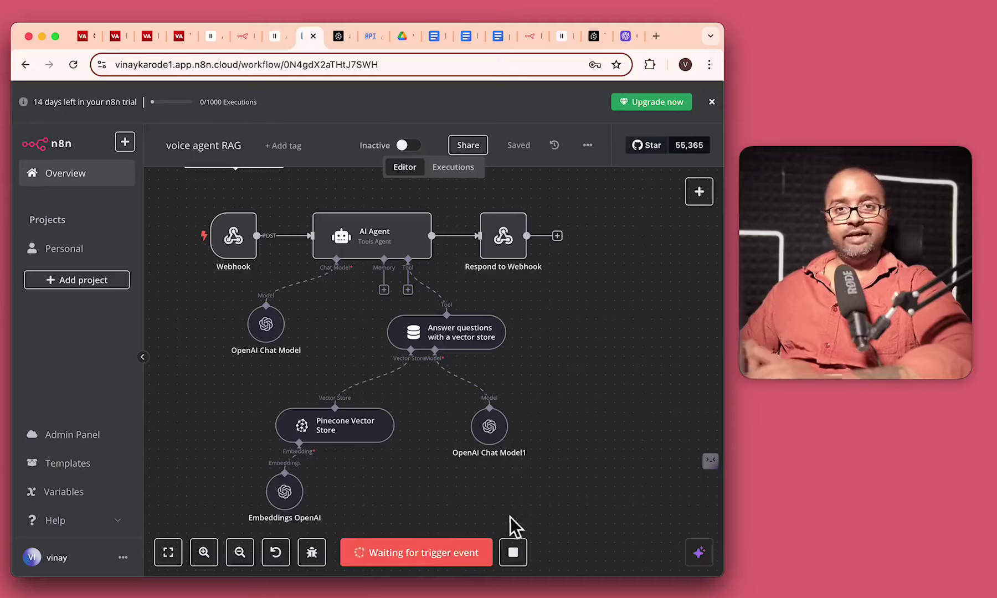
pyautogui.hotkey('ctrl', 'shift', 'Tab')
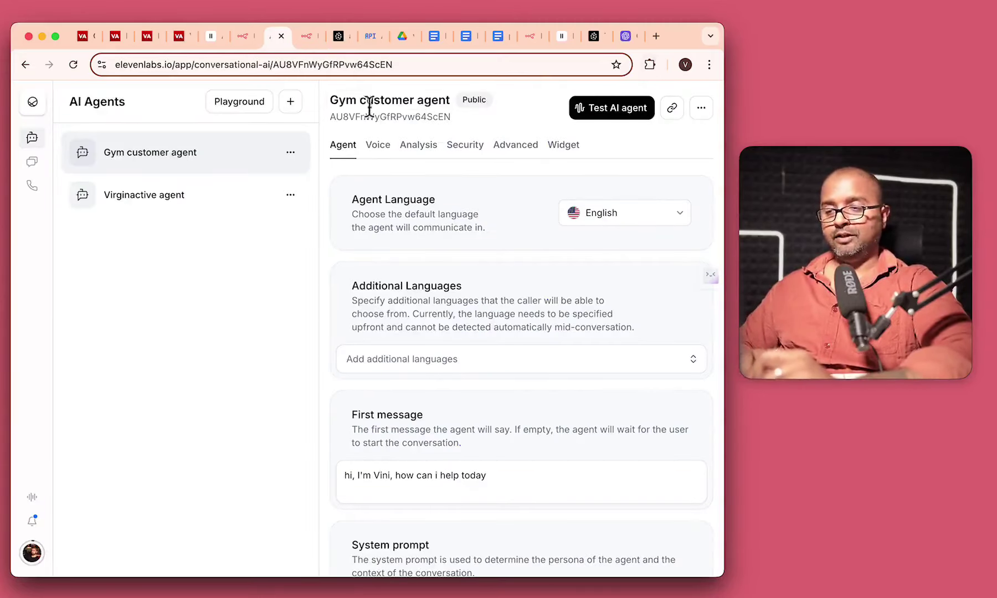
pyautogui.click(602, 111)
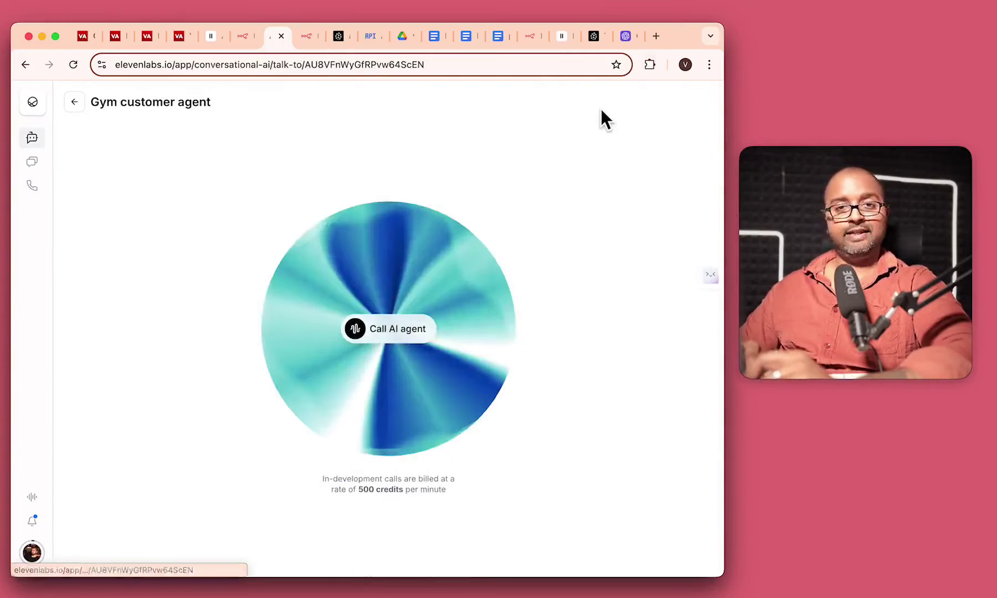
# Return to n8n and start another workflow test run, switching the workflow to active and back to inactive.
pyautogui.click(309, 38)
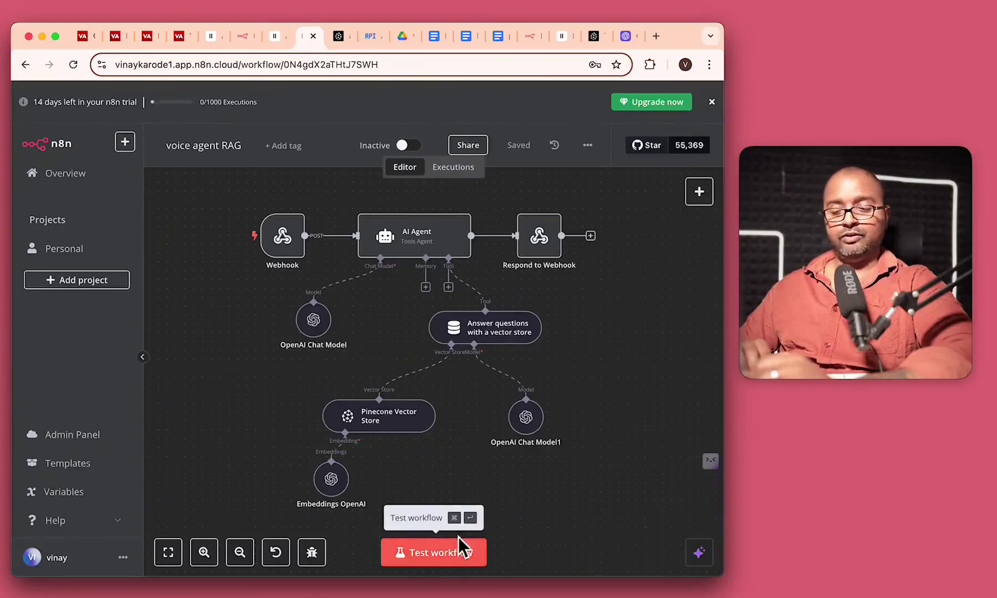
pyautogui.click(437, 568)
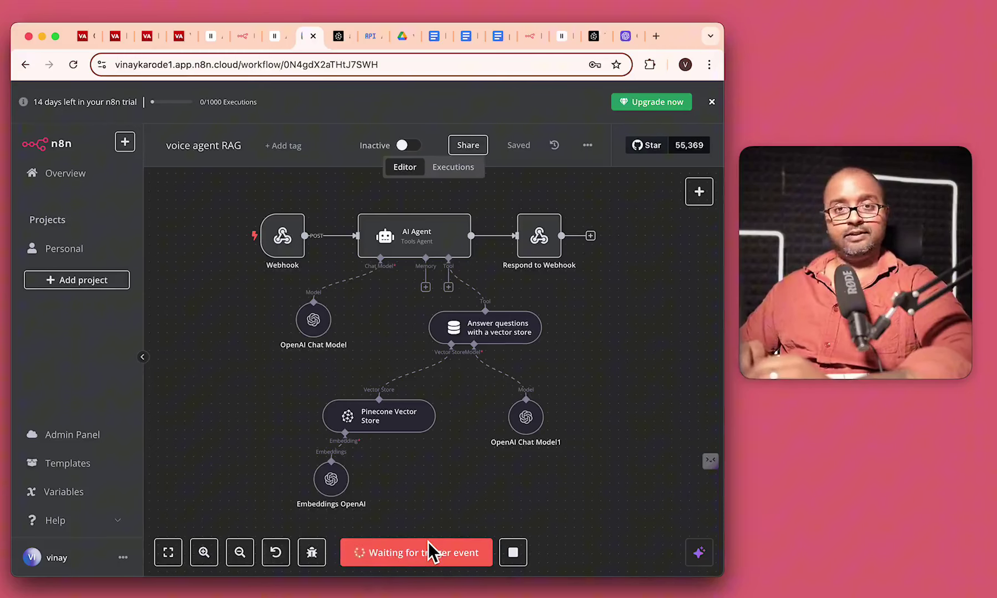
pyautogui.click(408, 145)
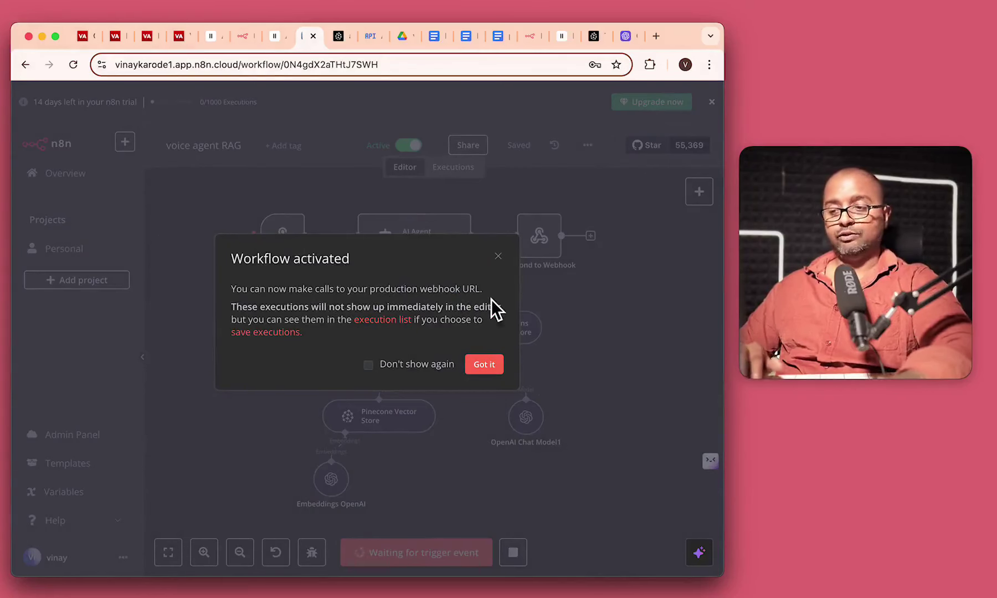
pyautogui.click(407, 146)
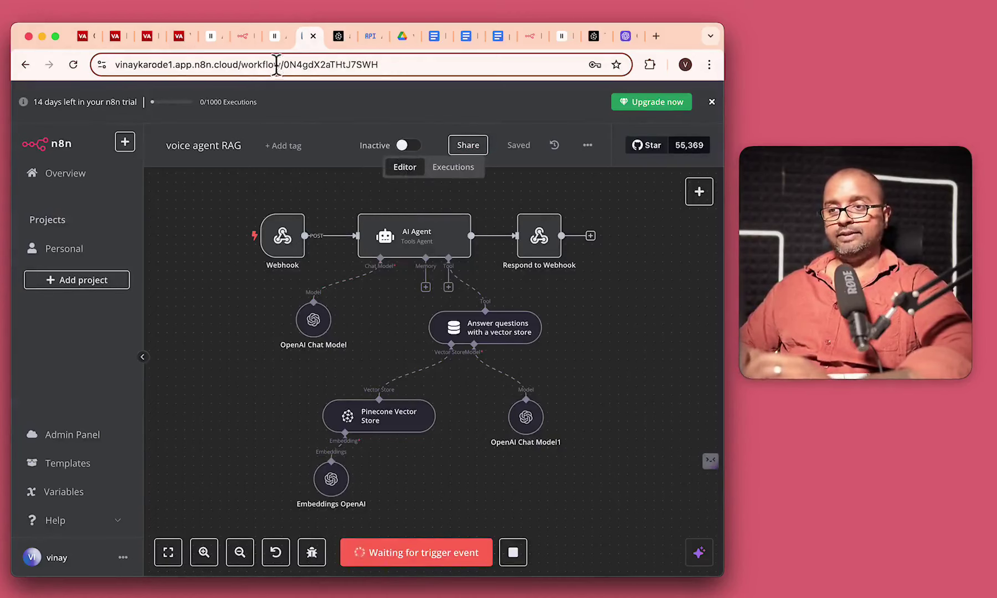
# Call the Gym customer agent in ElevenLabs, check the test run in the n8n workflow and close its notification.
pyautogui.click(275, 36)
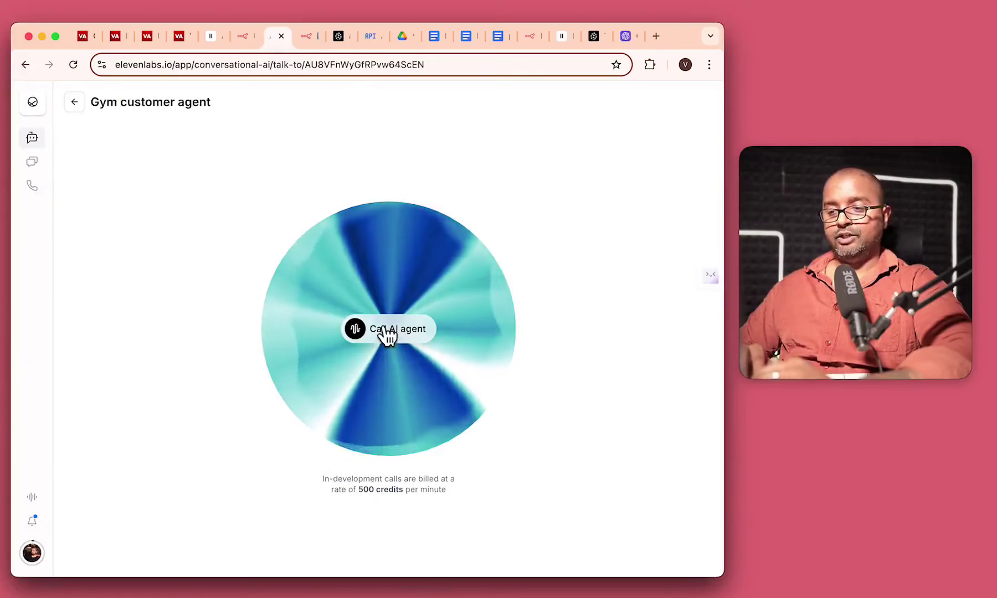
pyautogui.click(387, 333)
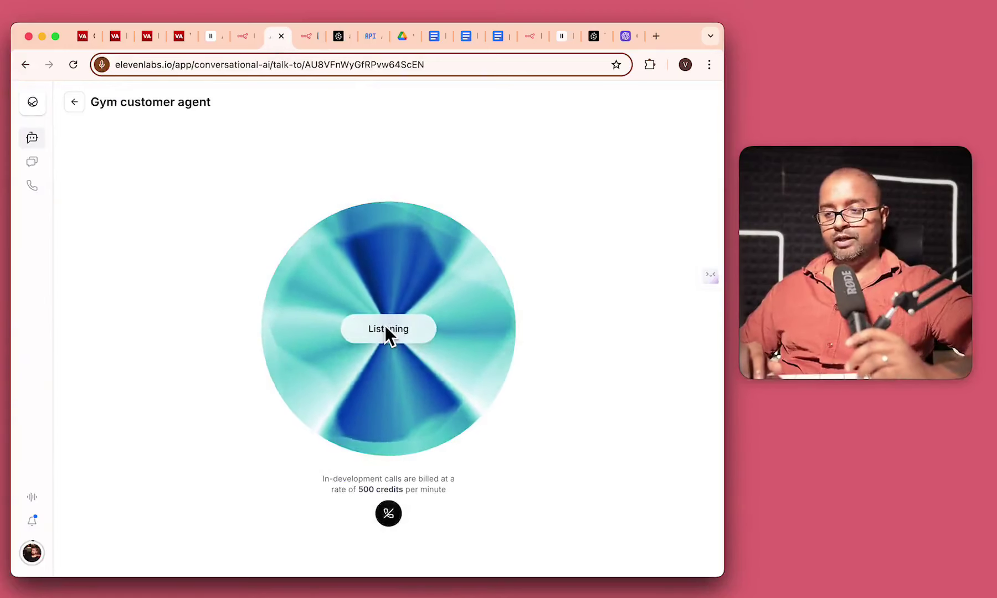
pyautogui.click(306, 36)
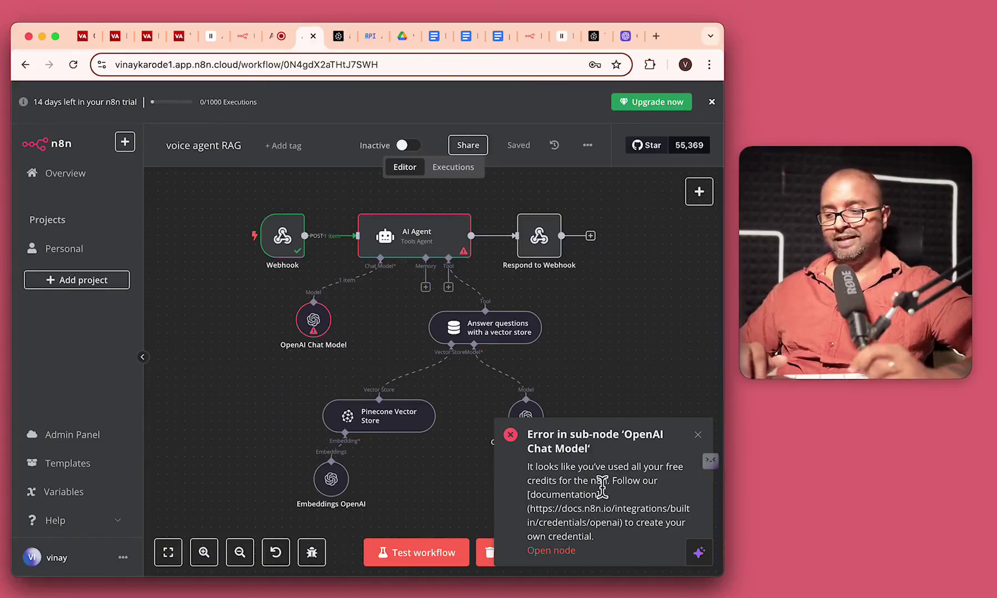
pyautogui.moveTo(599, 481); pyautogui.dragTo(655, 469)
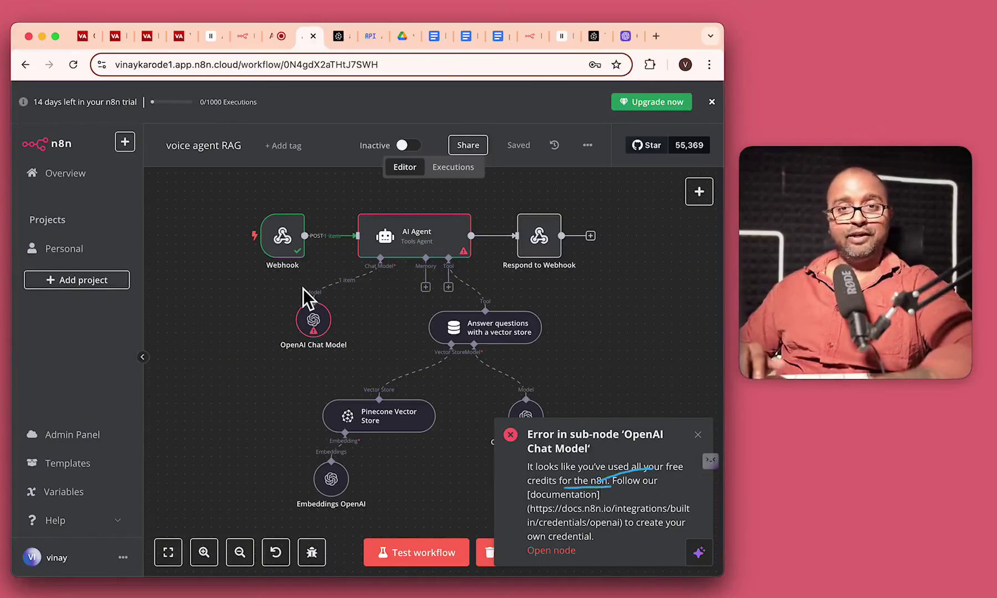
pyautogui.click(698, 435)
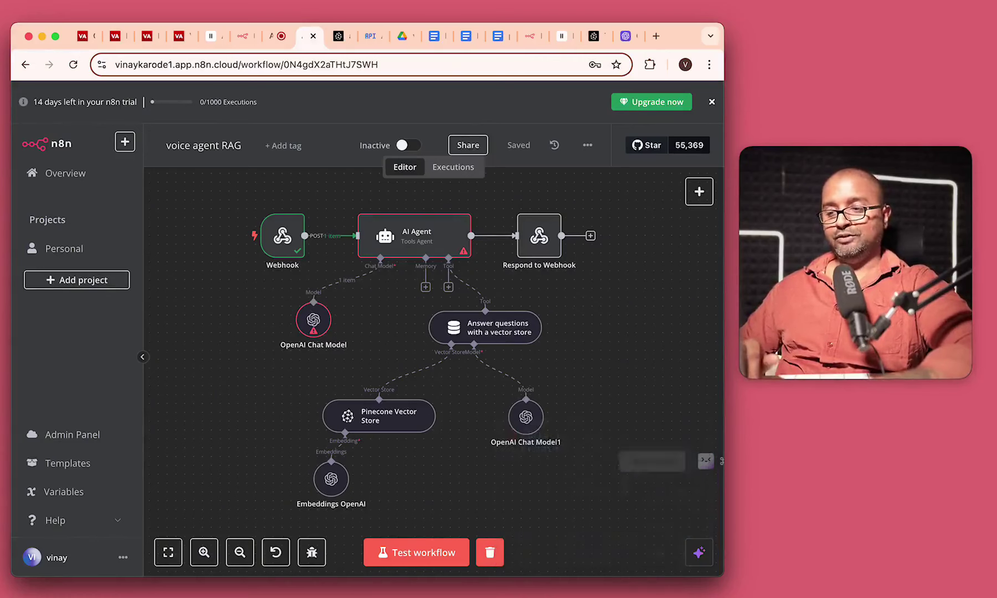